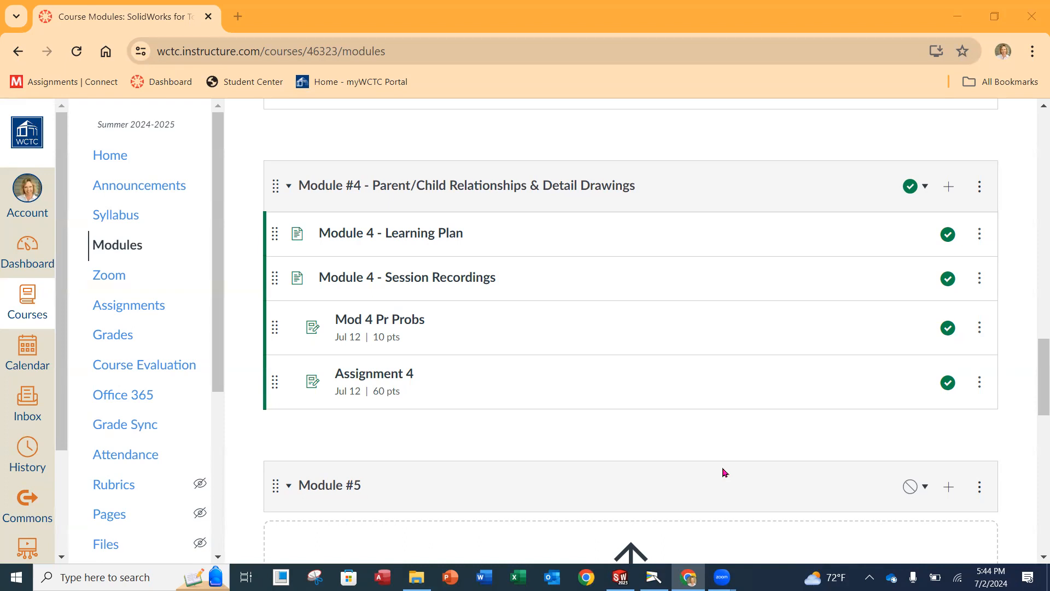
# Open the Module 4 Learning Plan and review its objectives, readings, practice problems and required submissions
pyautogui.click(431, 241)
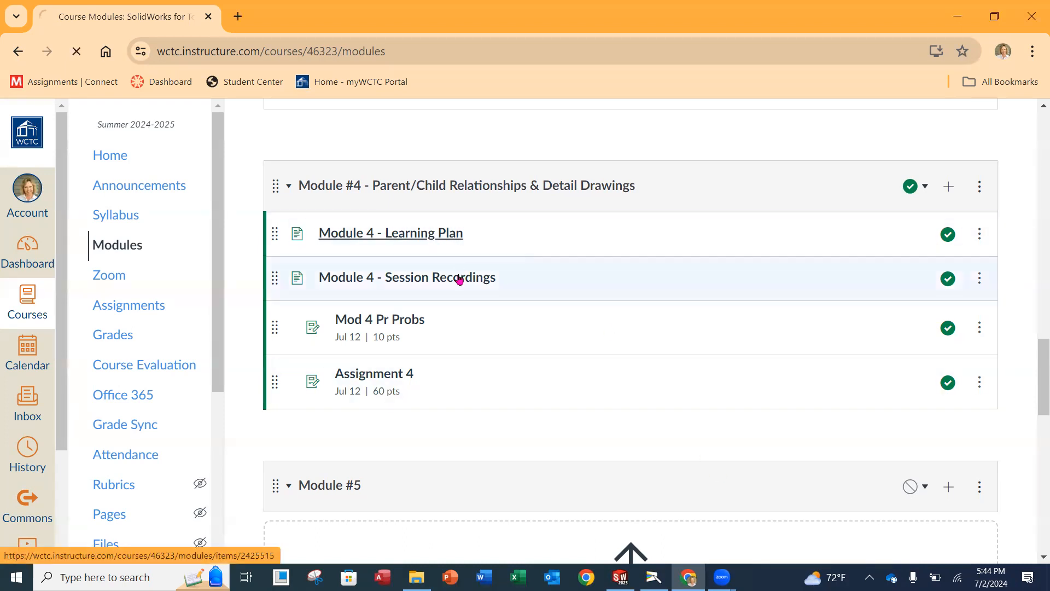
pyautogui.scroll(-3, 566, 414)
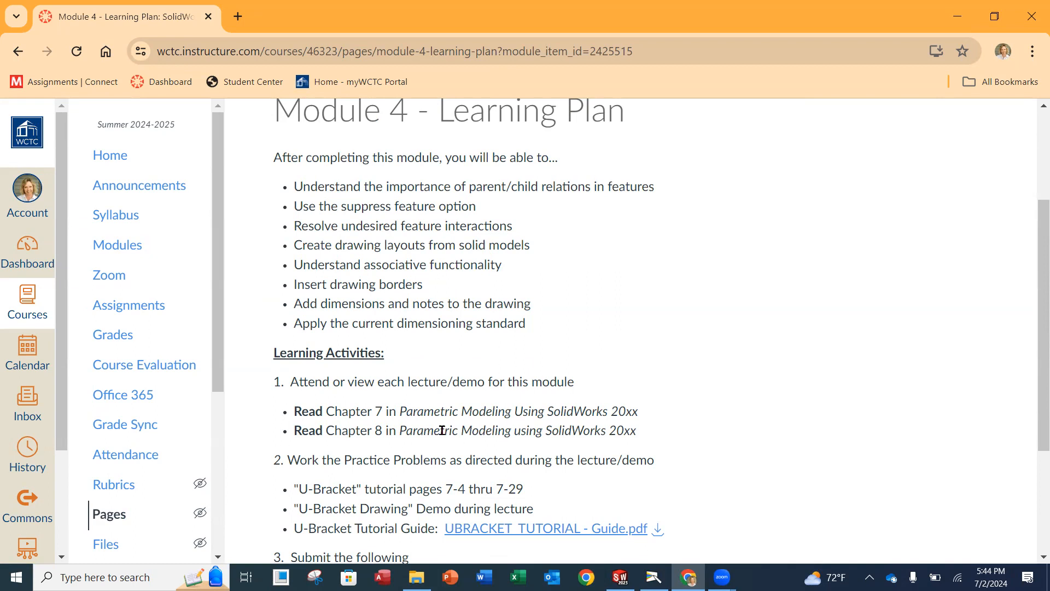
pyautogui.scroll(-1, 442, 396)
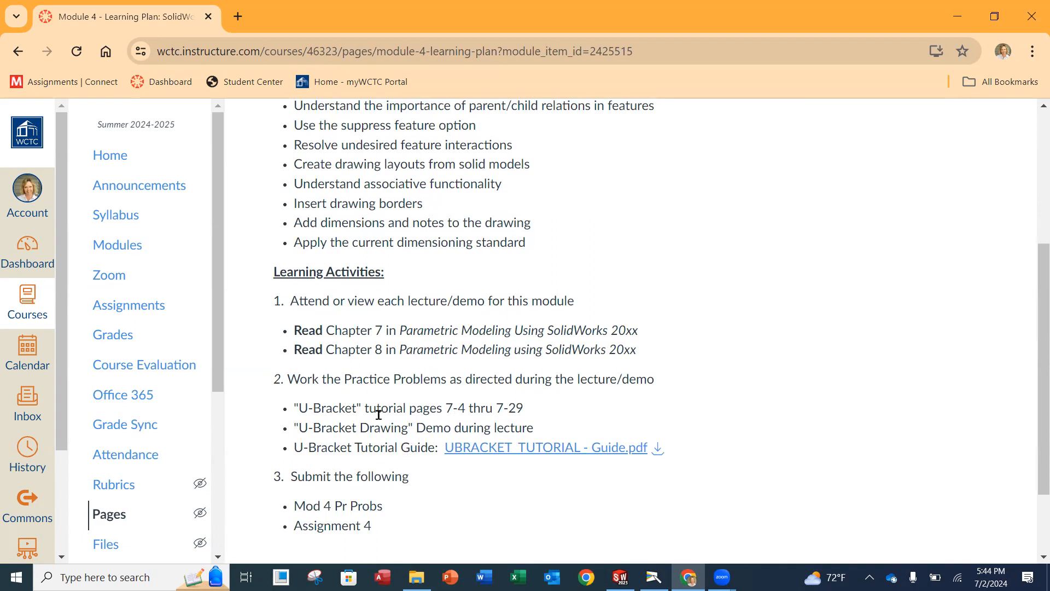
pyautogui.scroll(-1, 466, 486)
pyautogui.scroll(-1, 466, 486)
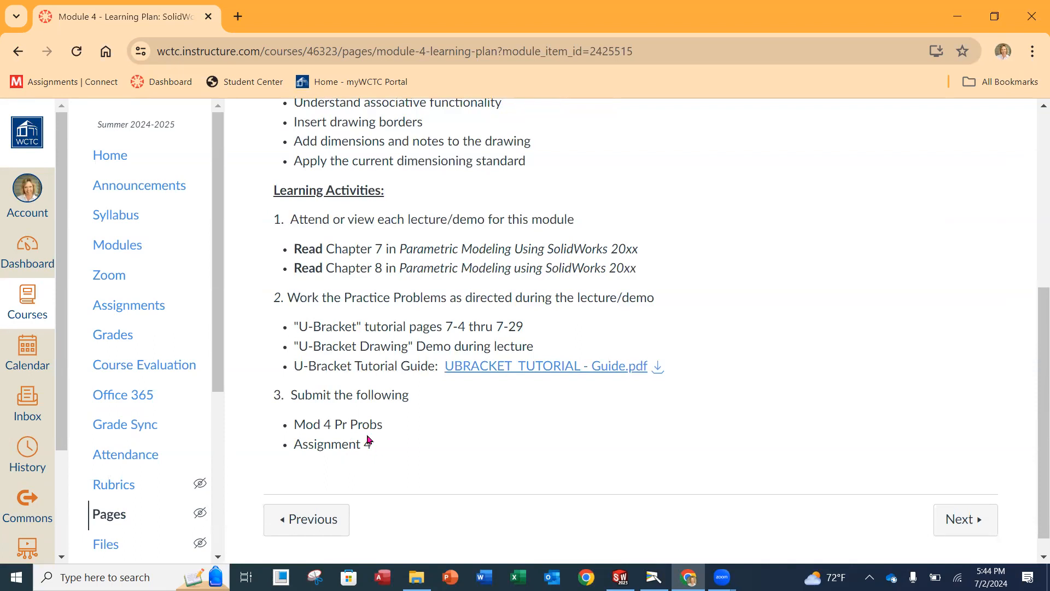
pyautogui.scroll(6, 389, 417)
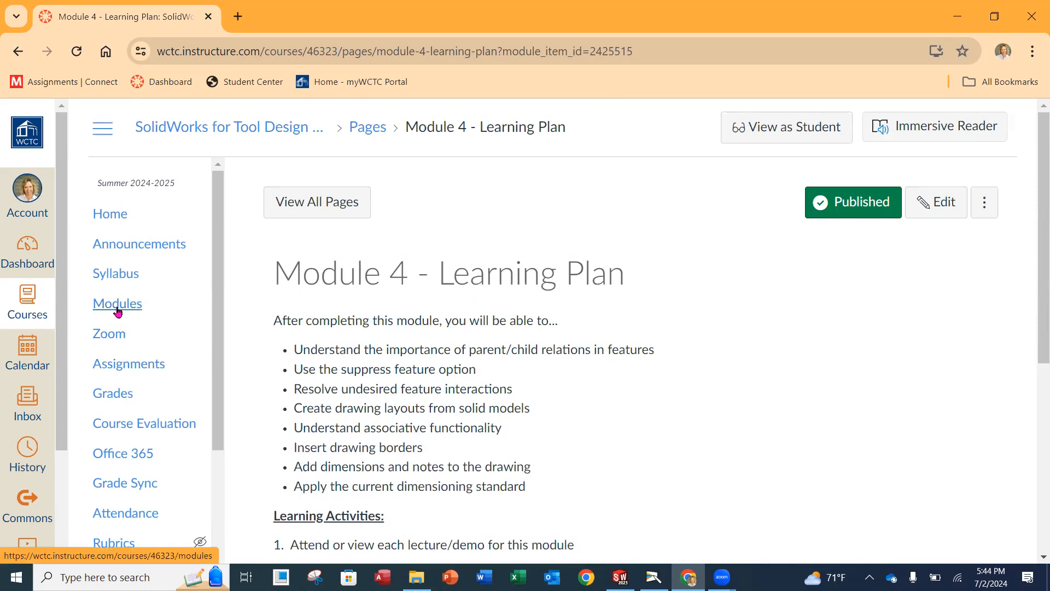
# Return to the course modules and open Assignment 4 to review its required models, drawings and detail drawing guides
pyautogui.click(18, 51)
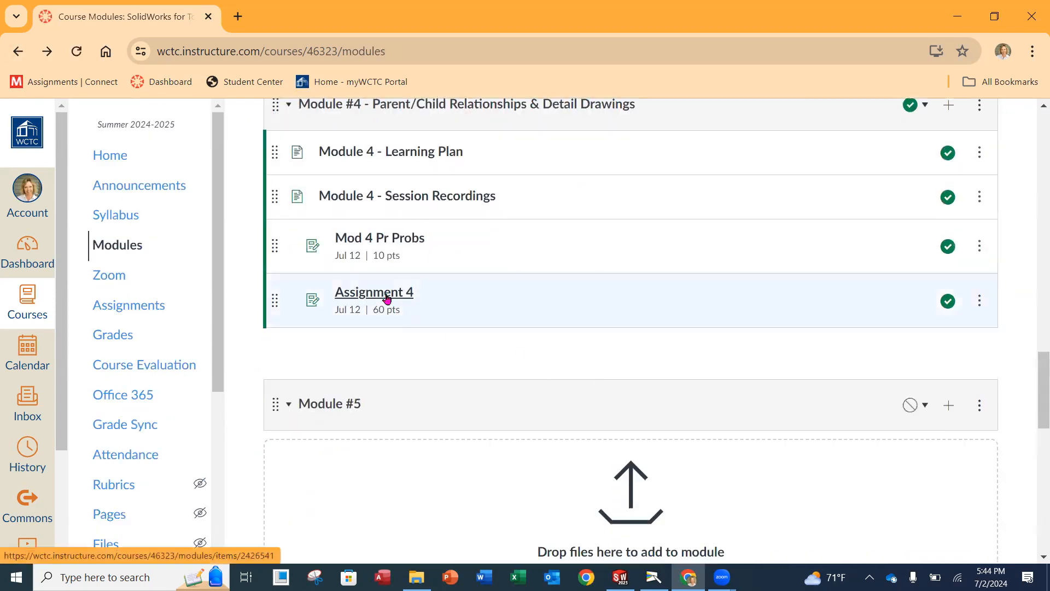
pyautogui.click(387, 298)
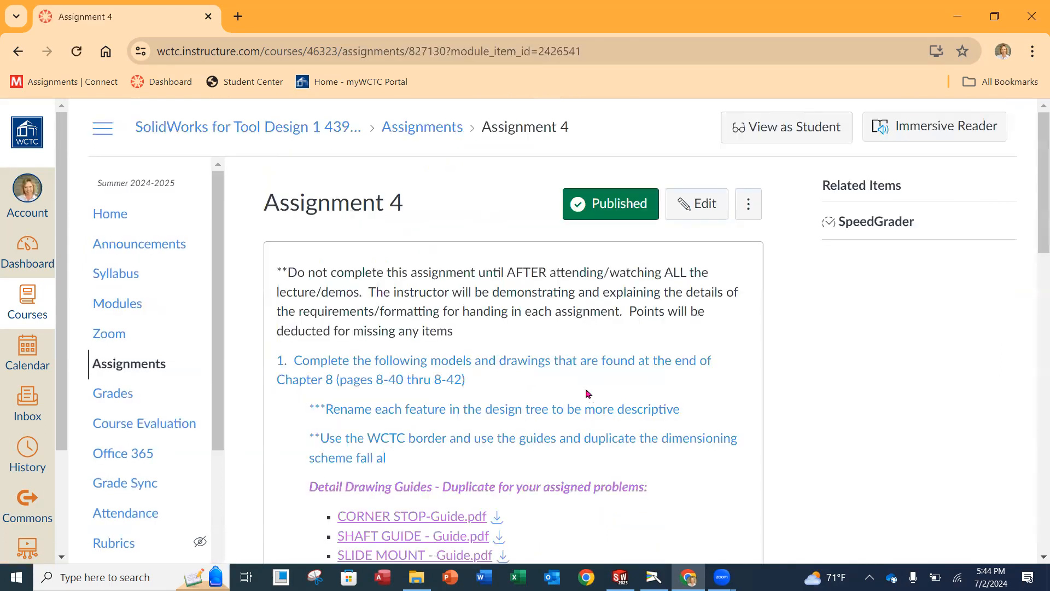
pyautogui.scroll(-3, 546, 397)
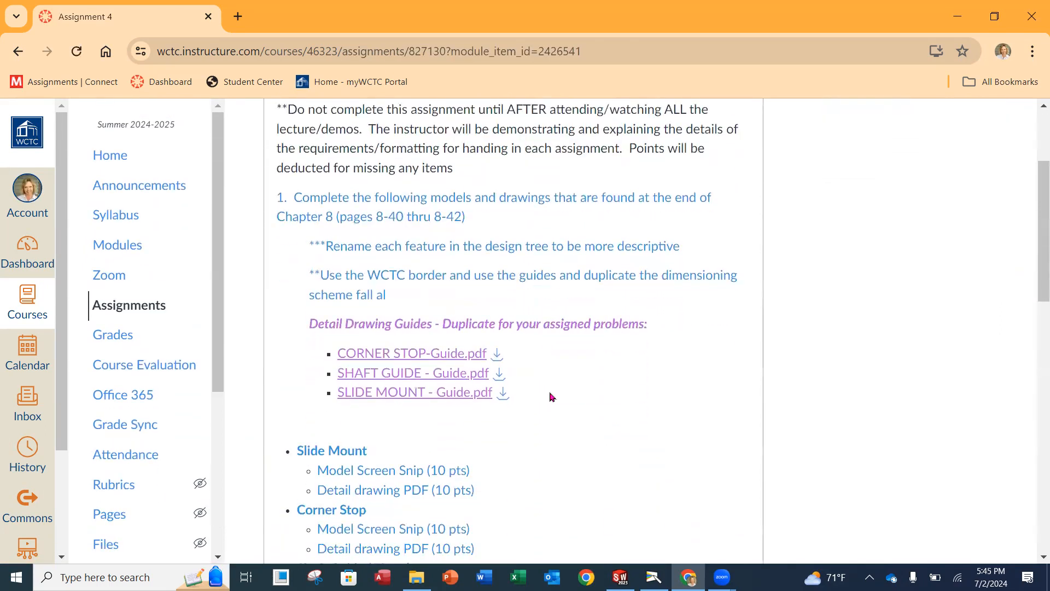
pyautogui.scroll(-3, 466, 385)
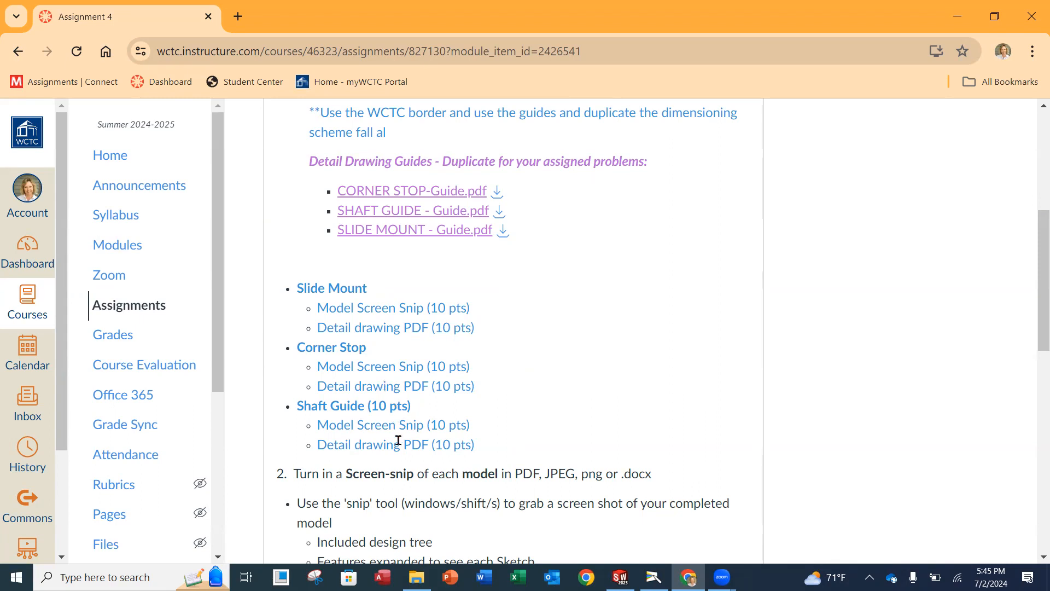
pyautogui.scroll(1, 459, 442)
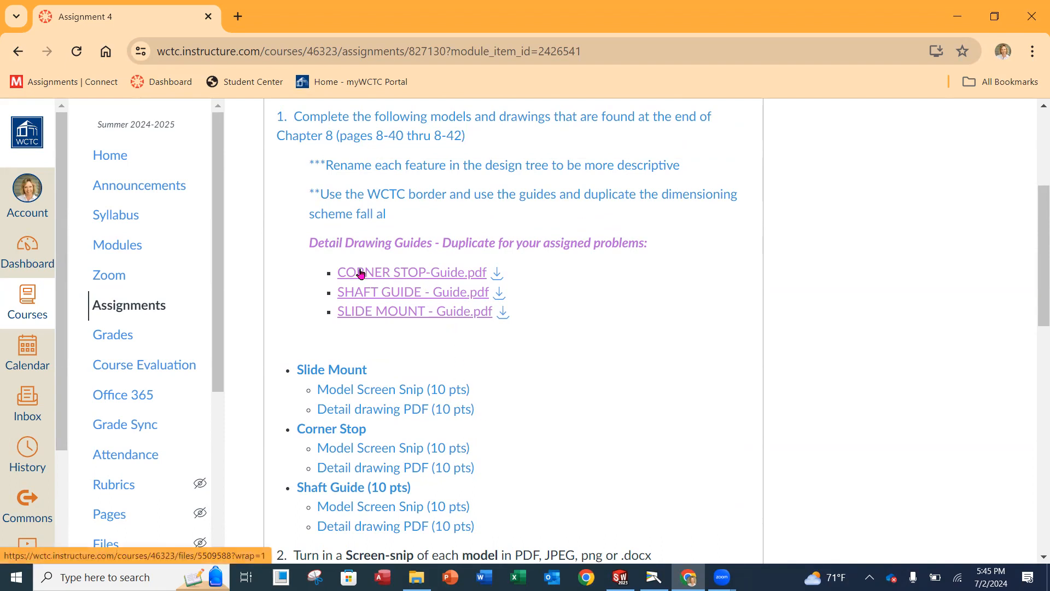
# Open the CORNER STOP guide PDF and zoom out to examine the whole drawing sheet
pyautogui.click(422, 277)
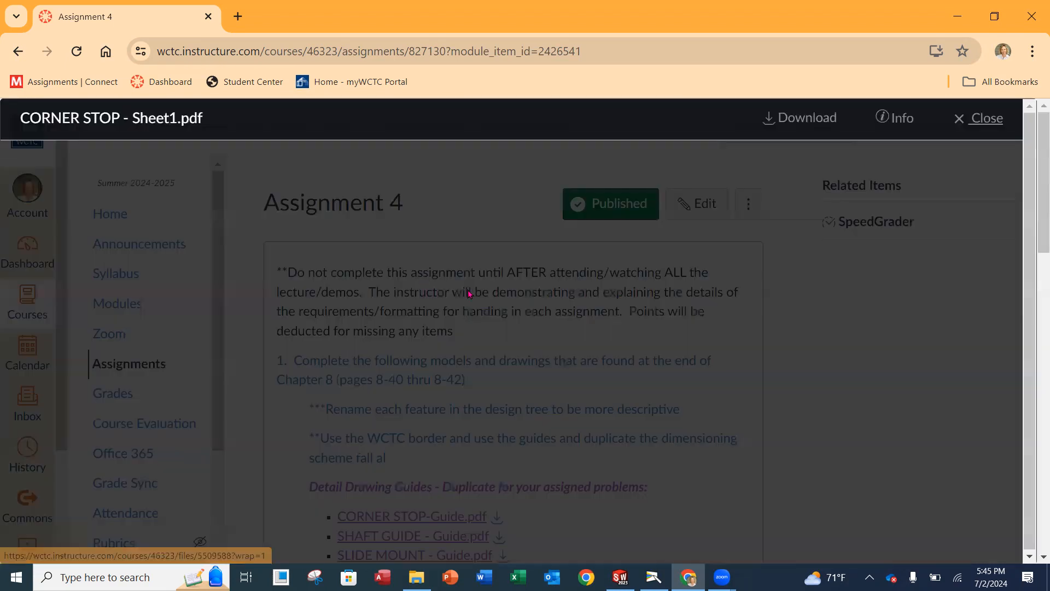
pyautogui.scroll(-1, 802, 334)
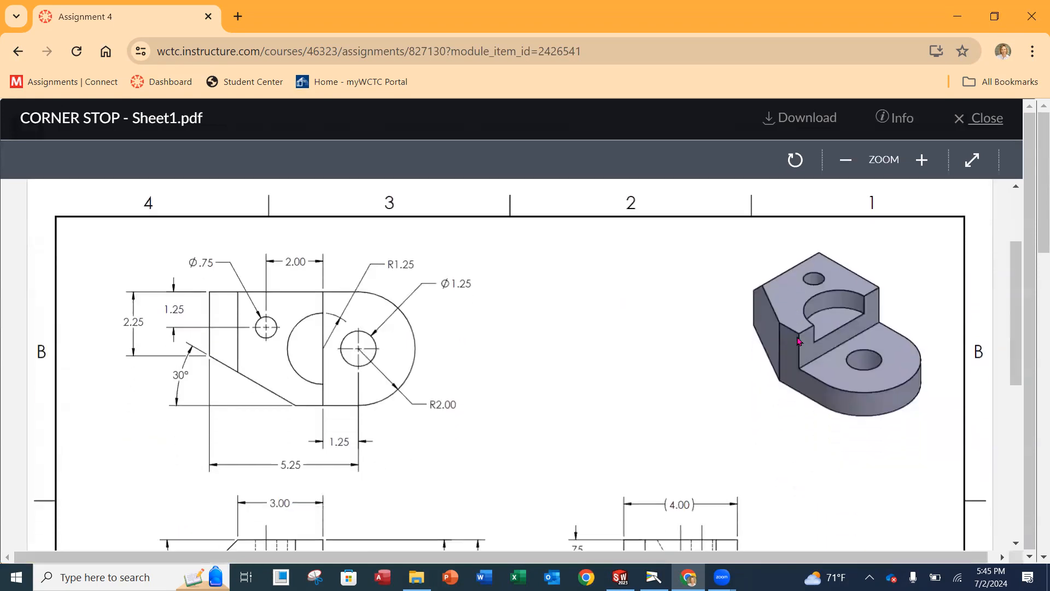
pyautogui.click(847, 160)
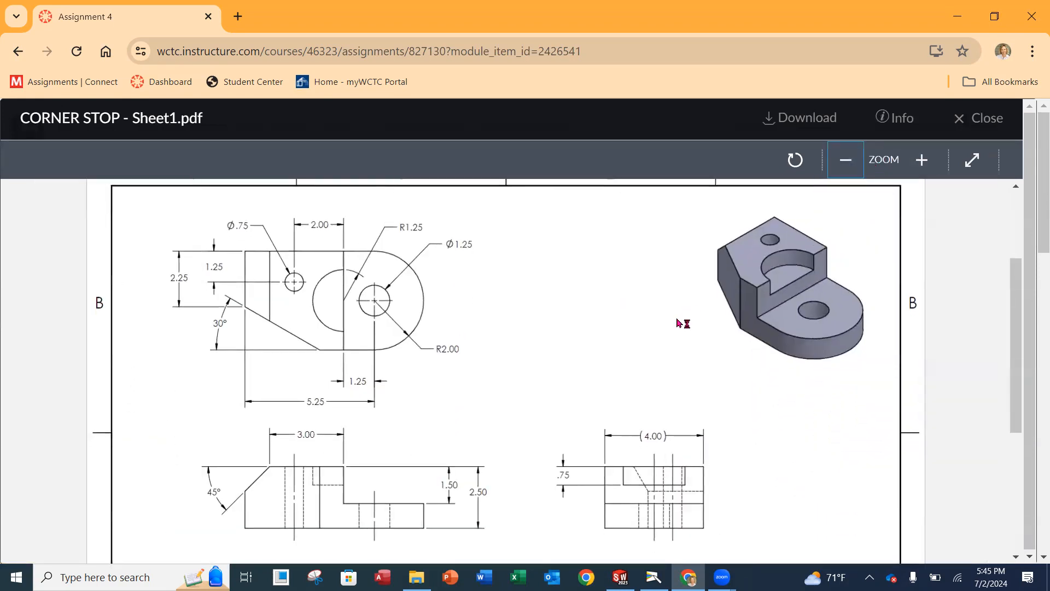
pyautogui.click(846, 159)
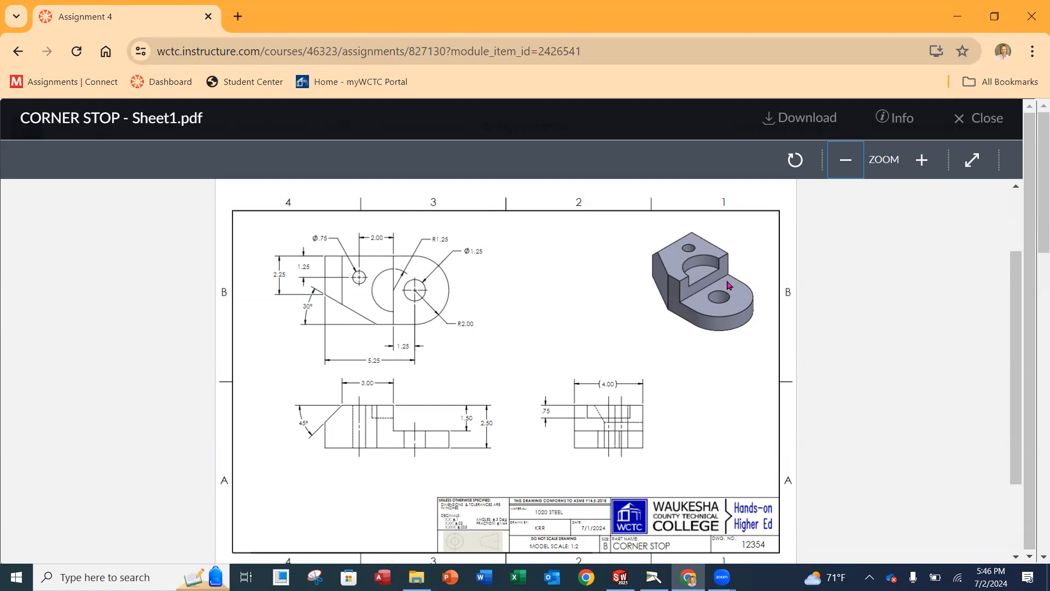
# Reopen Assignment 4 from the course modules and go through its guides and submission requirements again
pyautogui.click(22, 54)
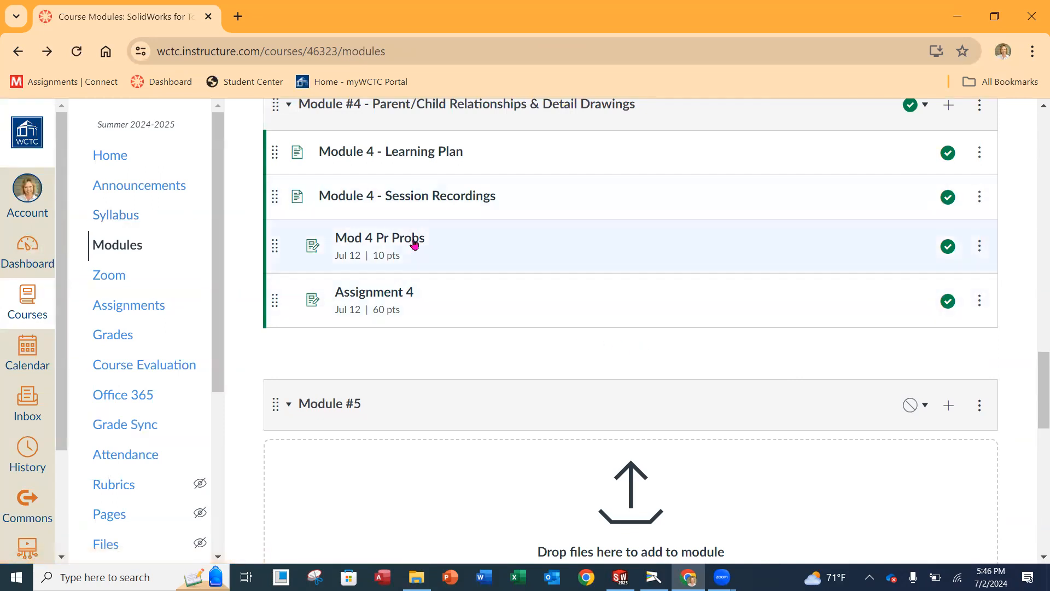
pyautogui.click(402, 295)
pyautogui.scroll(-2, 602, 319)
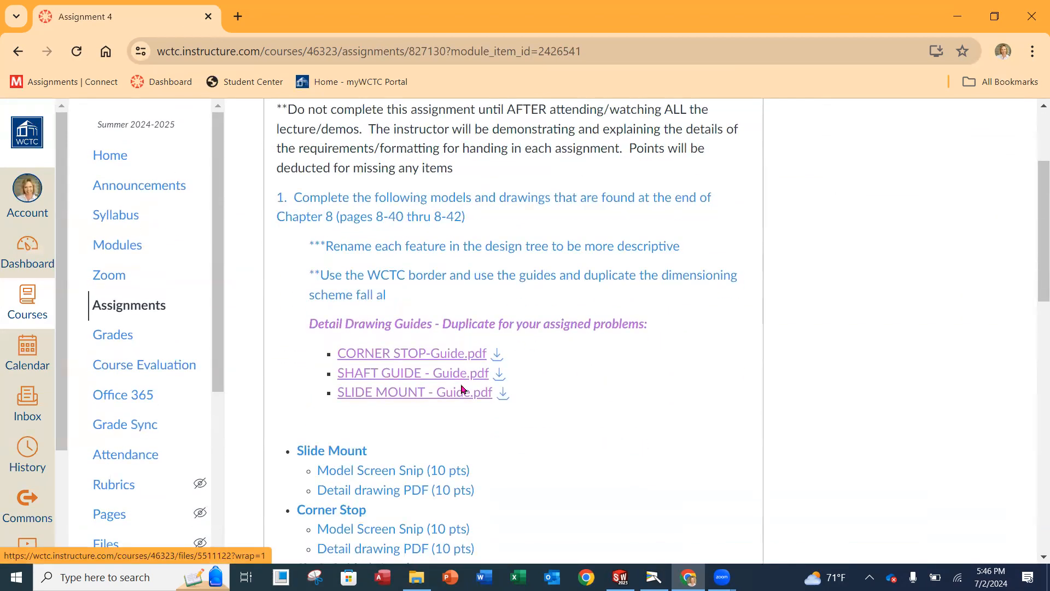
pyautogui.scroll(-3, 471, 383)
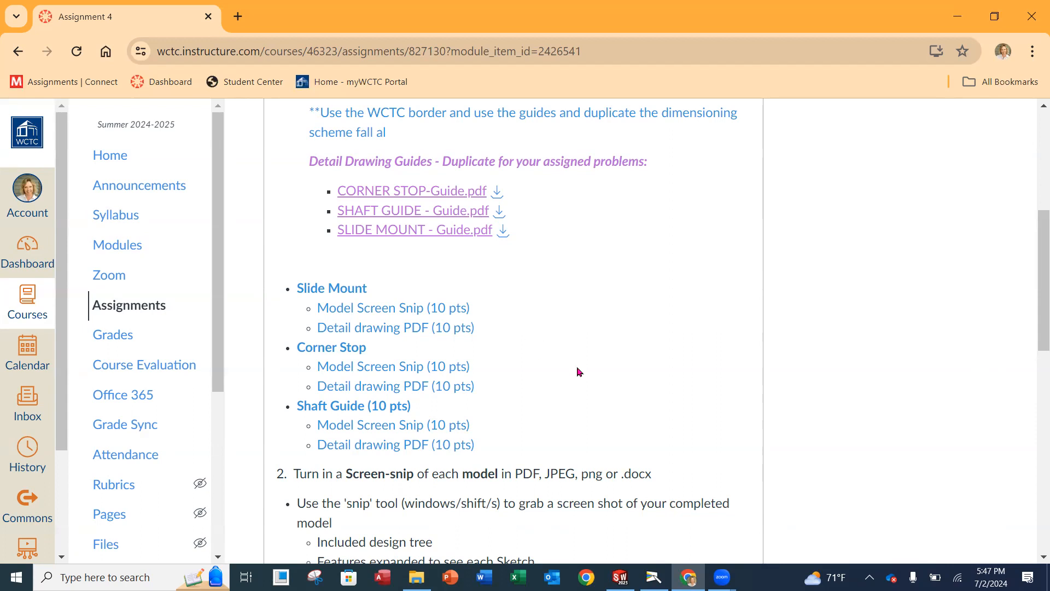
pyautogui.scroll(6, 711, 437)
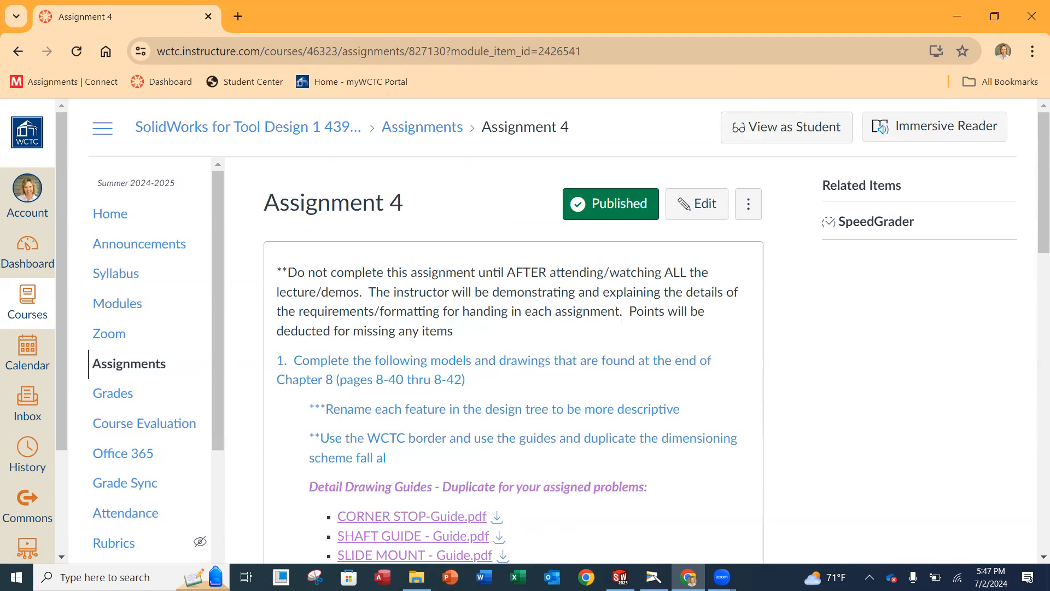
# Switch to SOLIDWORKS and start an Extruded Boss/Base in Part1 with its sketch on the Top Plane
pyautogui.hotkey('alt', 'Tab')
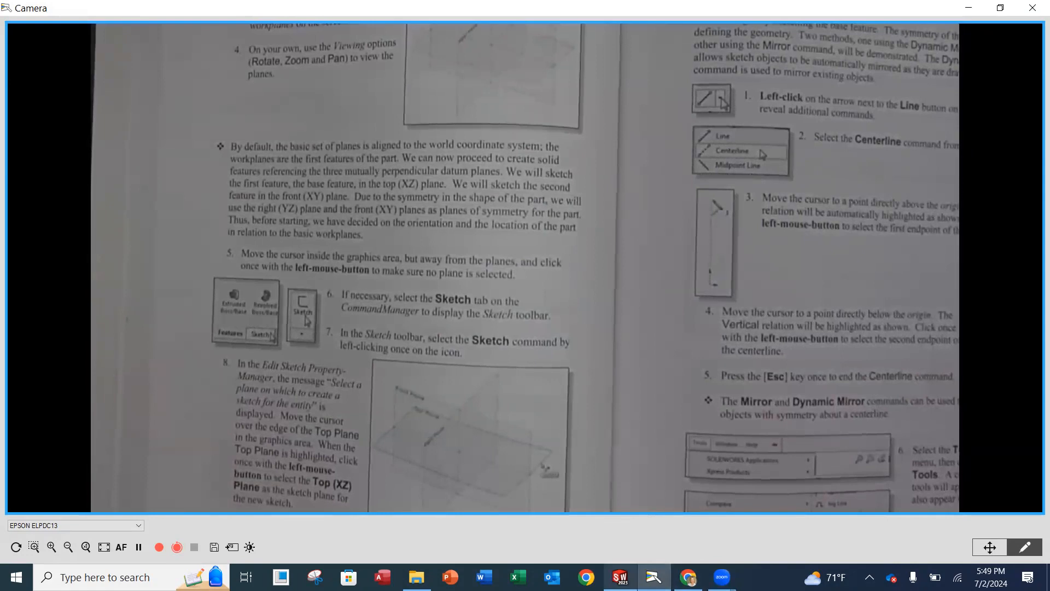
pyautogui.click(628, 564)
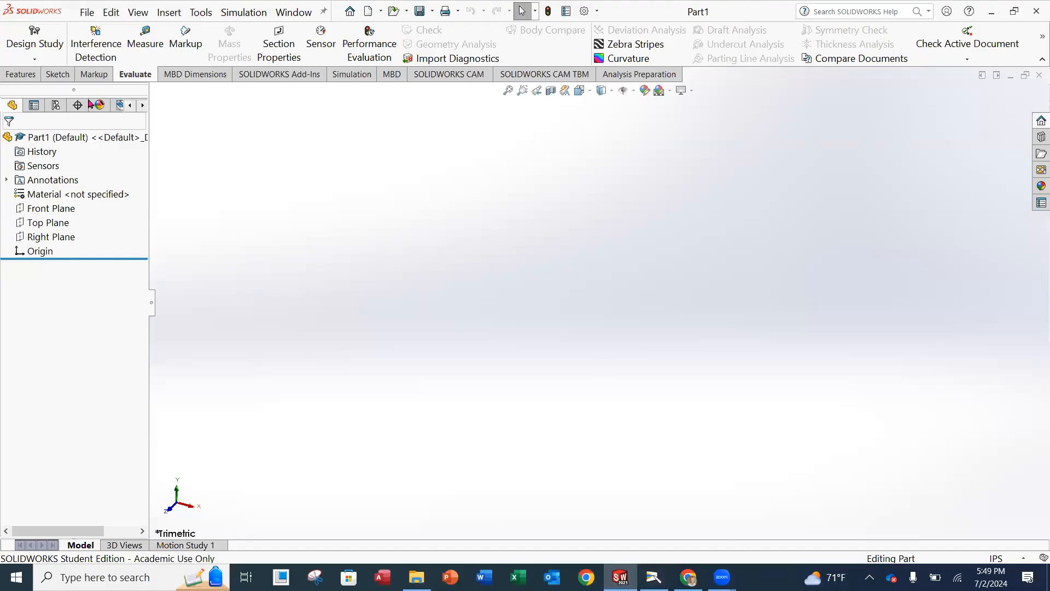
pyautogui.click(21, 74)
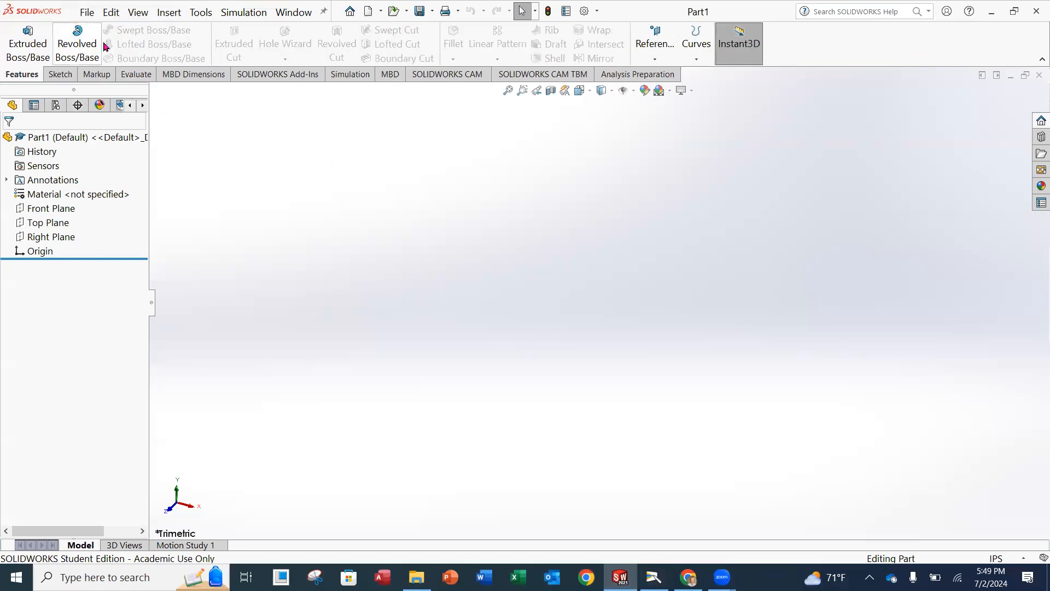
pyautogui.click(42, 48)
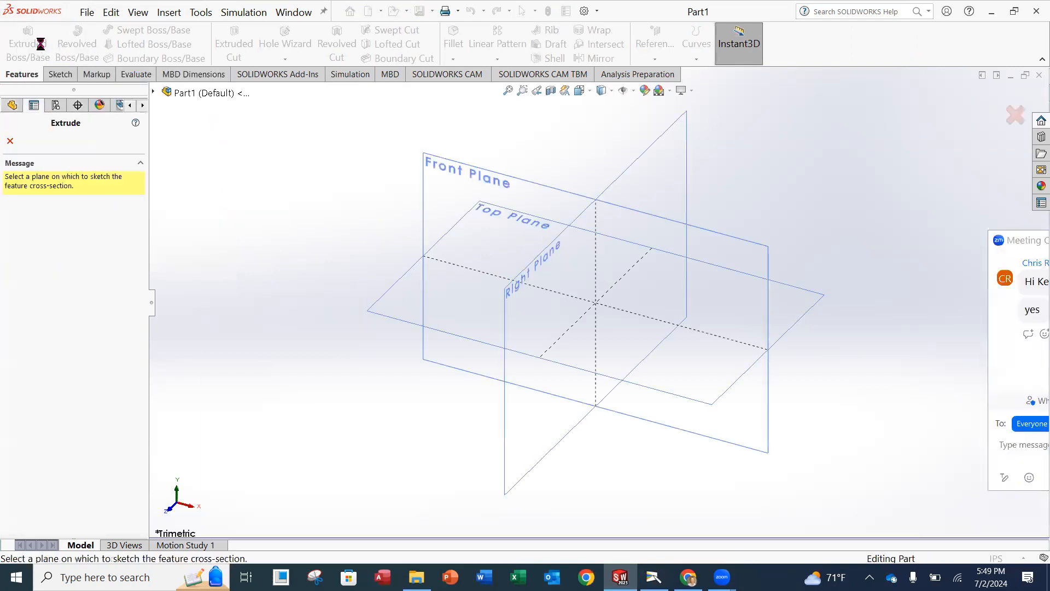
pyautogui.click(521, 216)
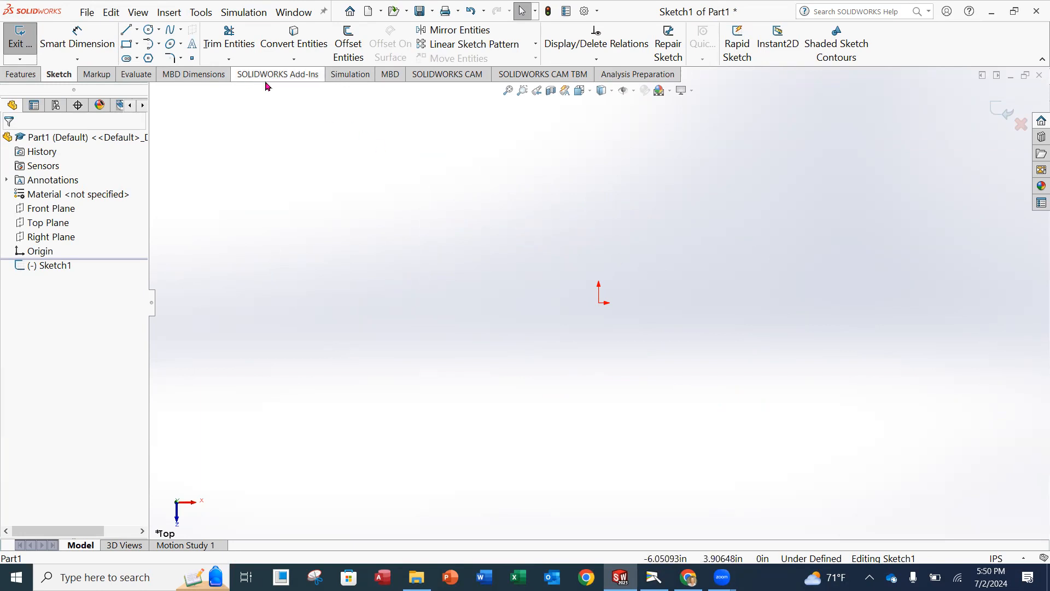
# Sketch two aligned horizontal lines about 5.93 in long, one above and one below the origin
pyautogui.click(127, 33)
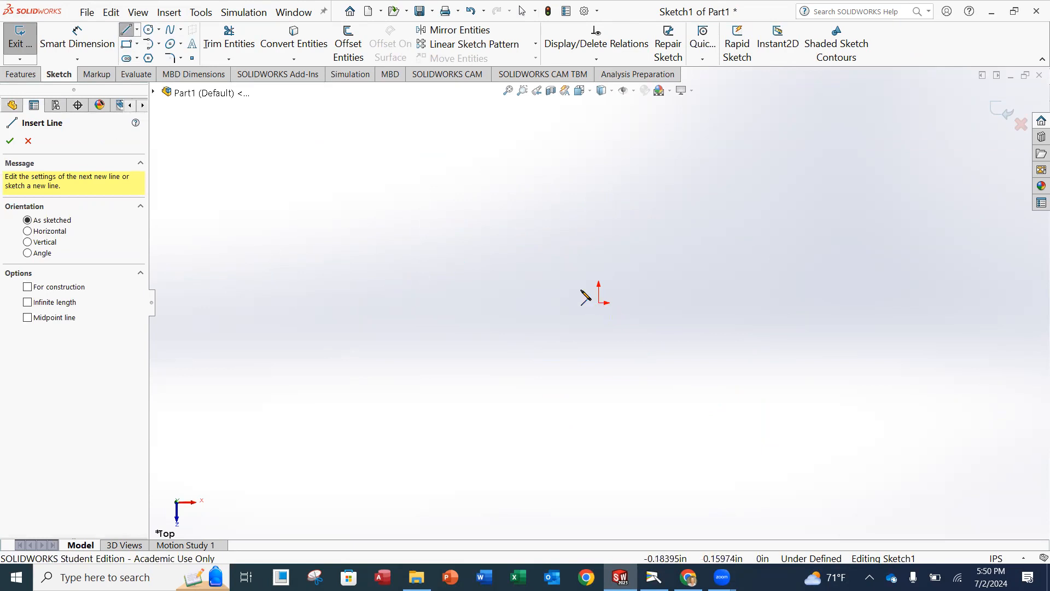
pyautogui.click(442, 247)
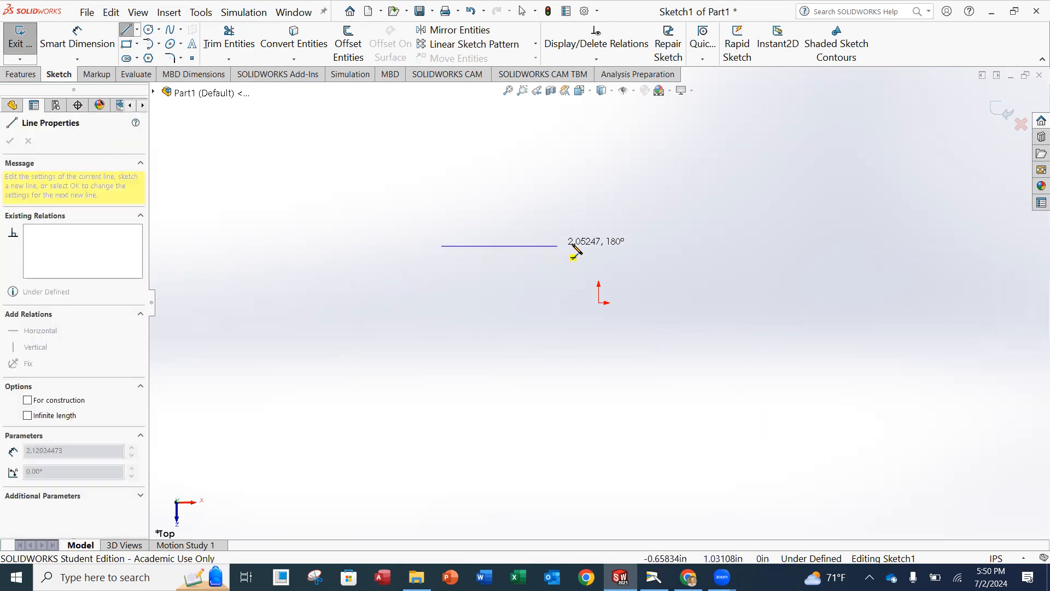
pyautogui.click(777, 247)
pyautogui.press('Escape')
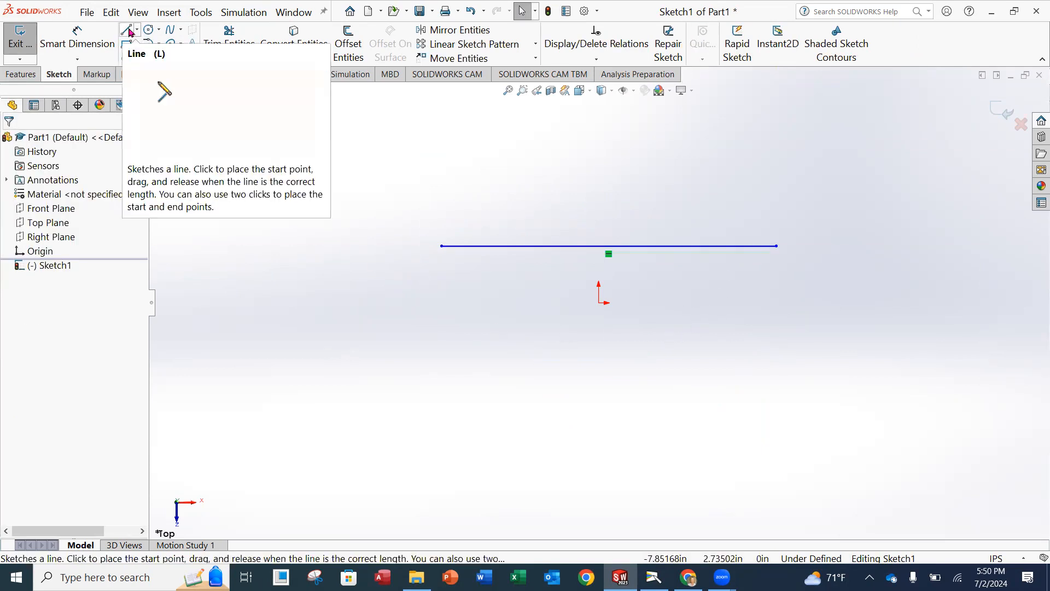
pyautogui.click(126, 30)
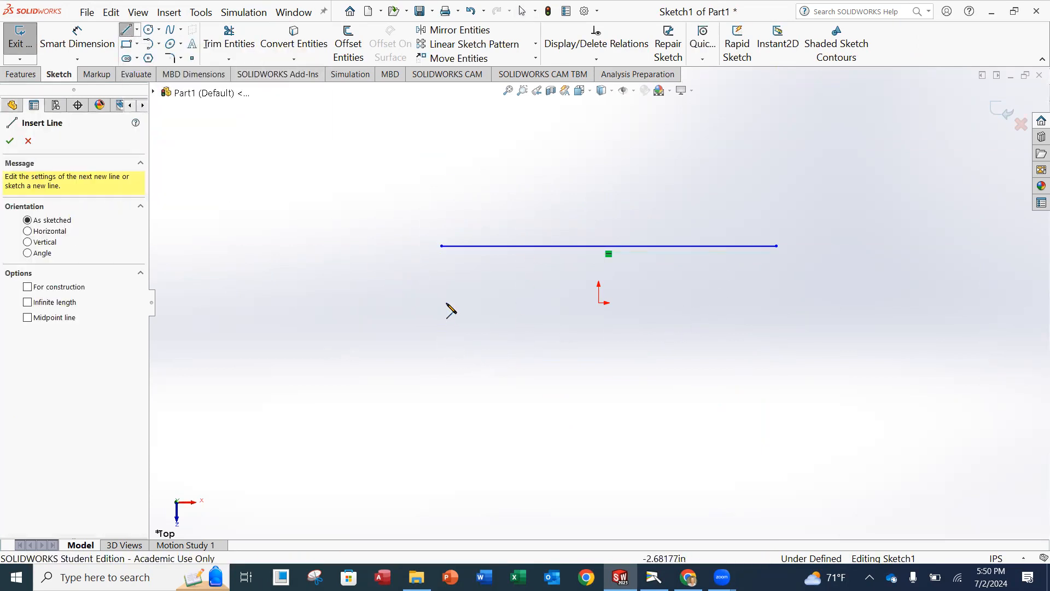
pyautogui.click(442, 338)
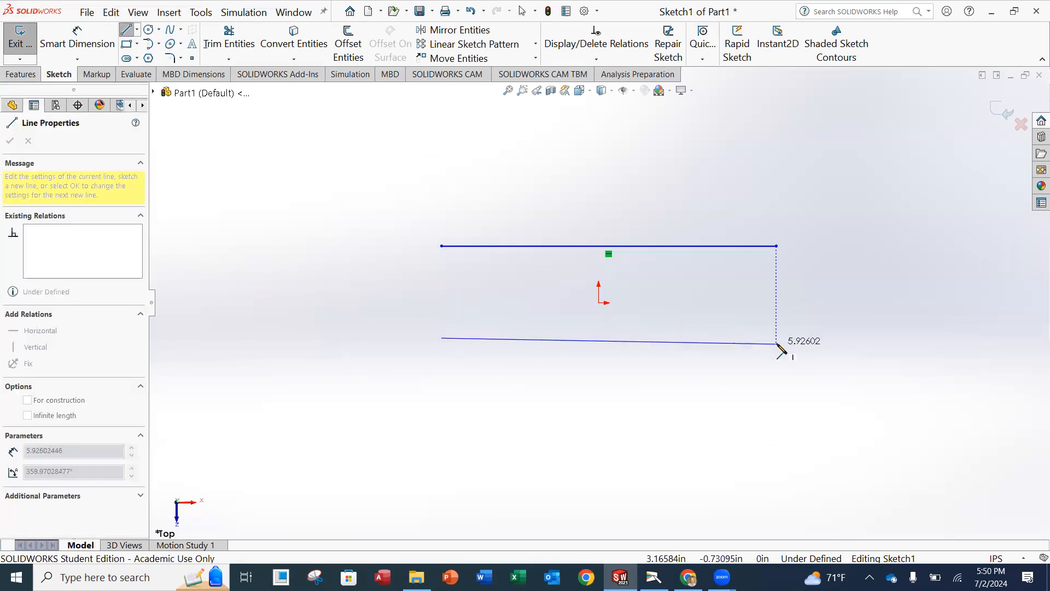
pyautogui.click(777, 338)
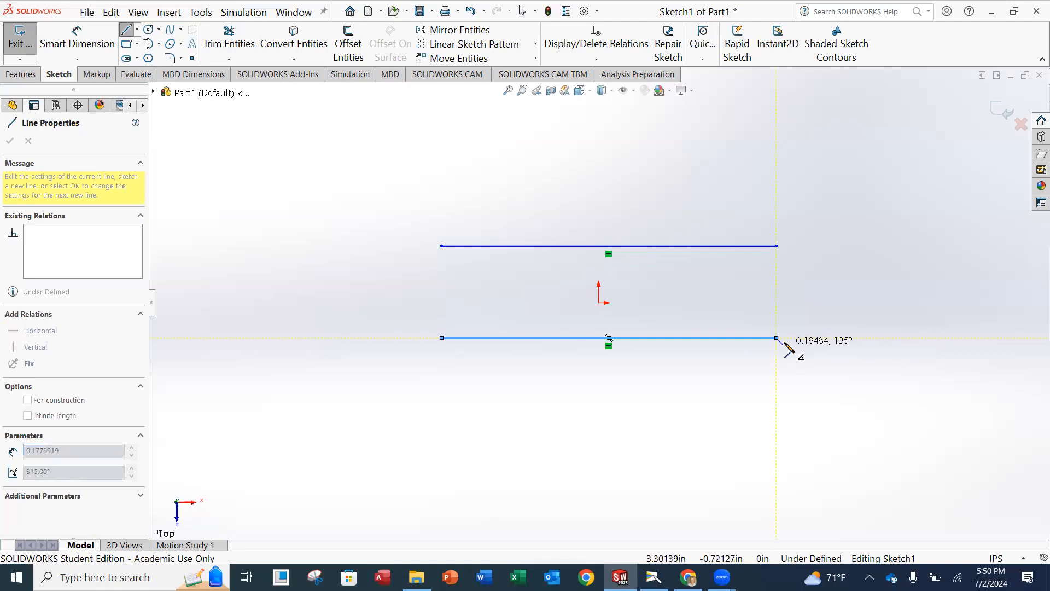
pyautogui.press('Escape')
pyautogui.press('Escape')
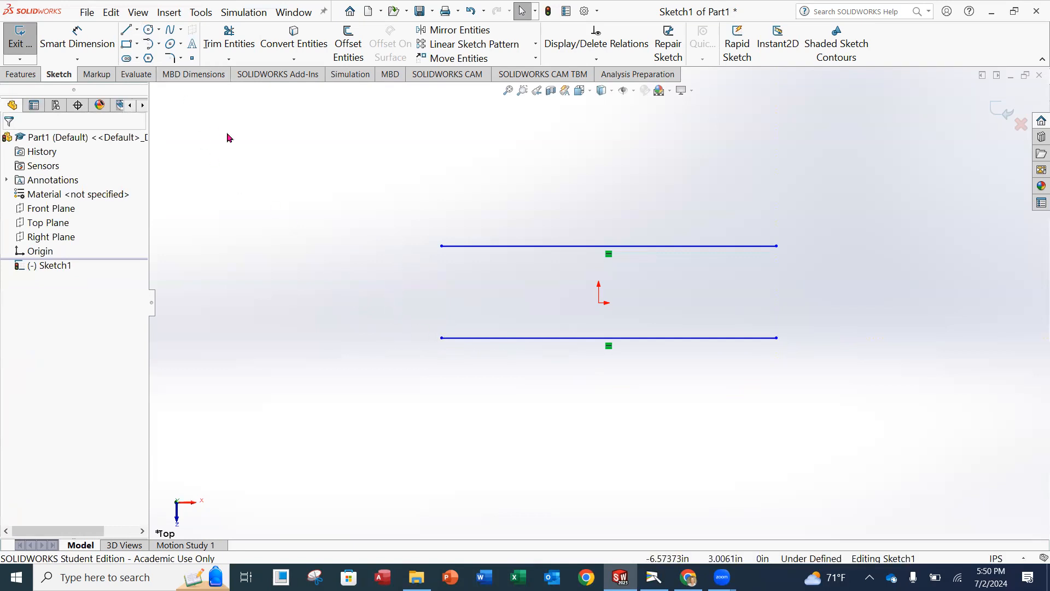
# Close both ends of the two horizontal lines with tangent arcs of about 0.81 in radius, forming a slot outline
pyautogui.click(149, 44)
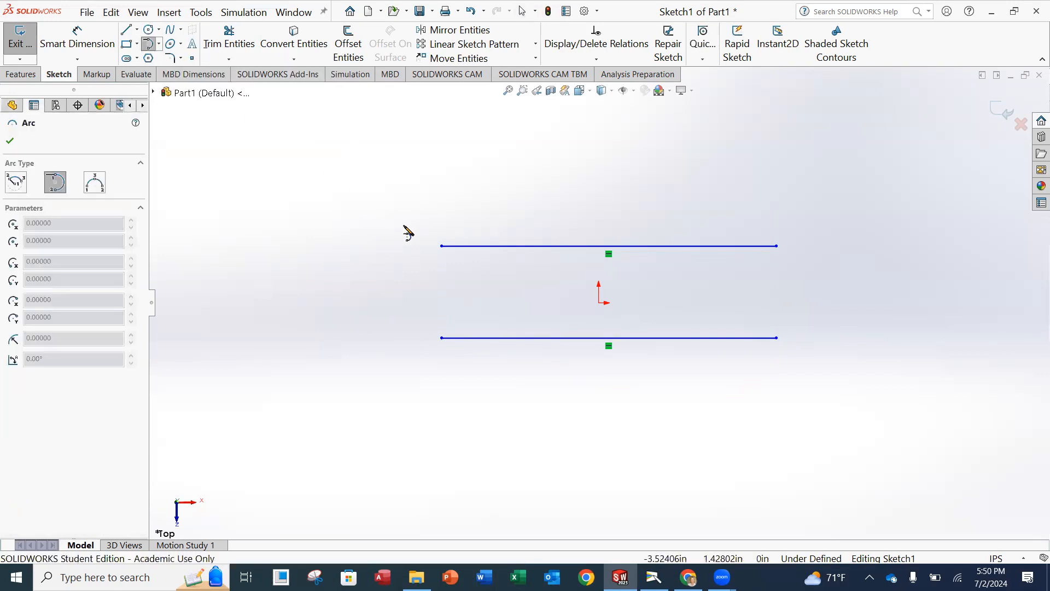
pyautogui.click(442, 246)
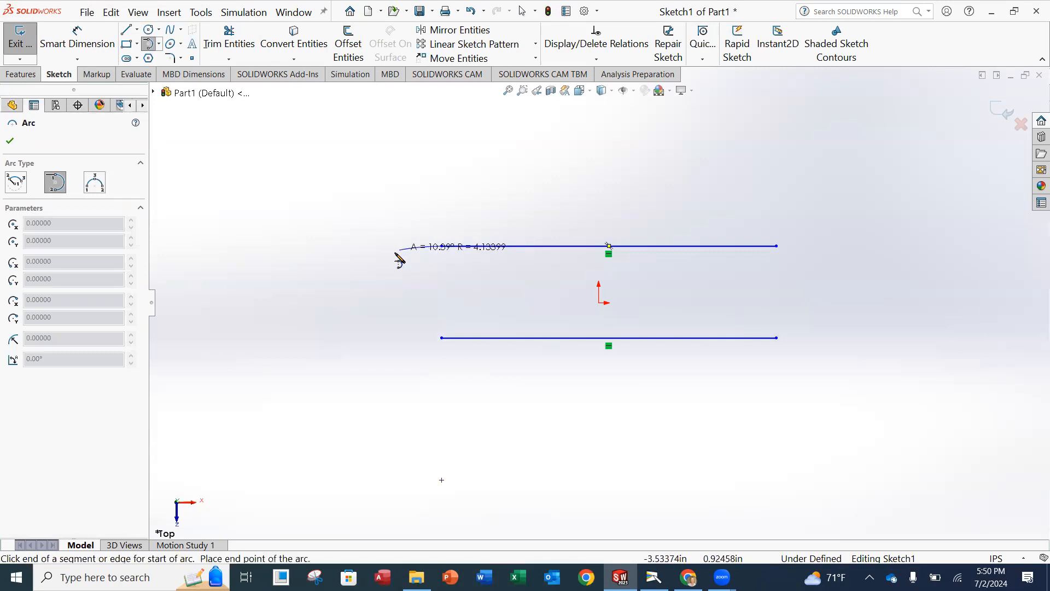
pyautogui.click(442, 338)
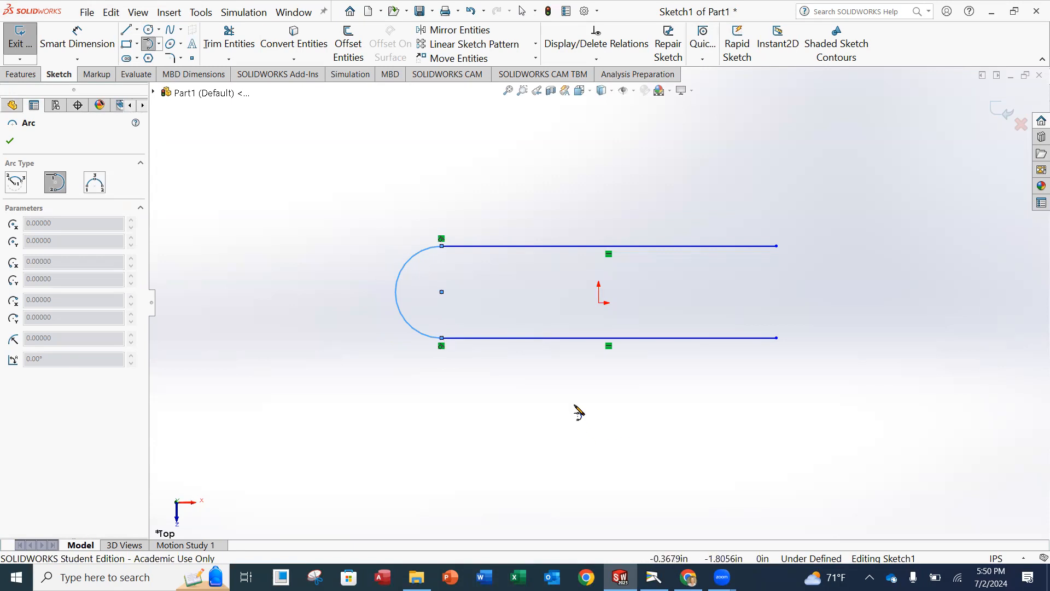
pyautogui.press('Escape')
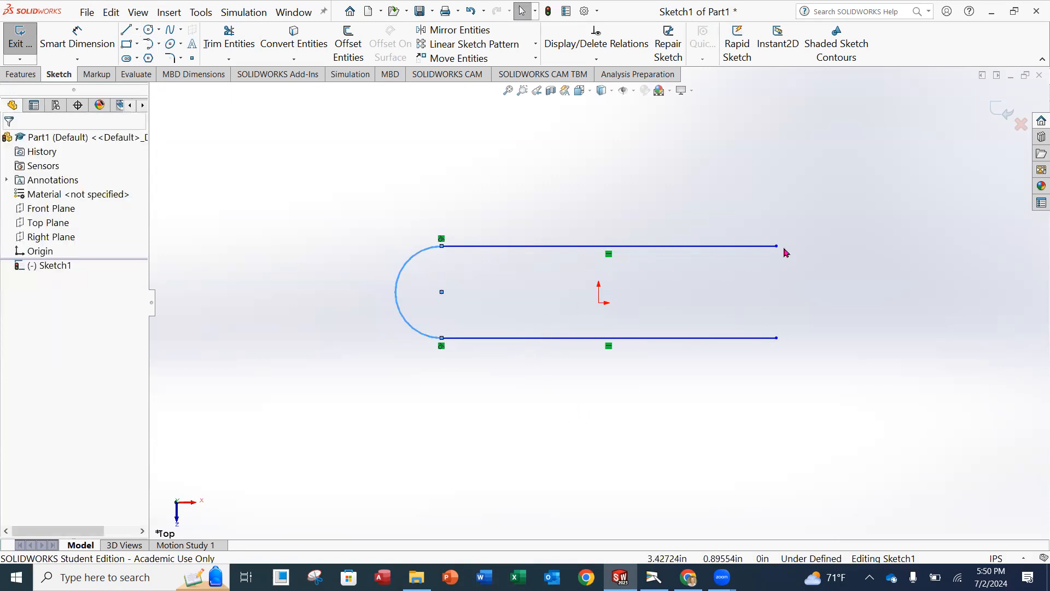
pyautogui.click(147, 48)
pyautogui.click(777, 245)
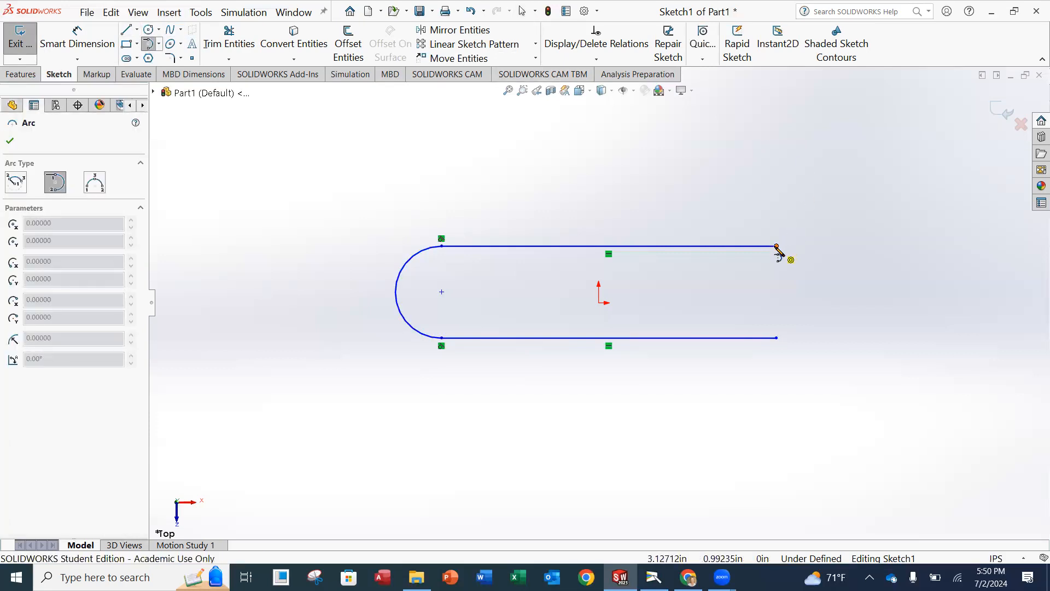
pyautogui.click(777, 337)
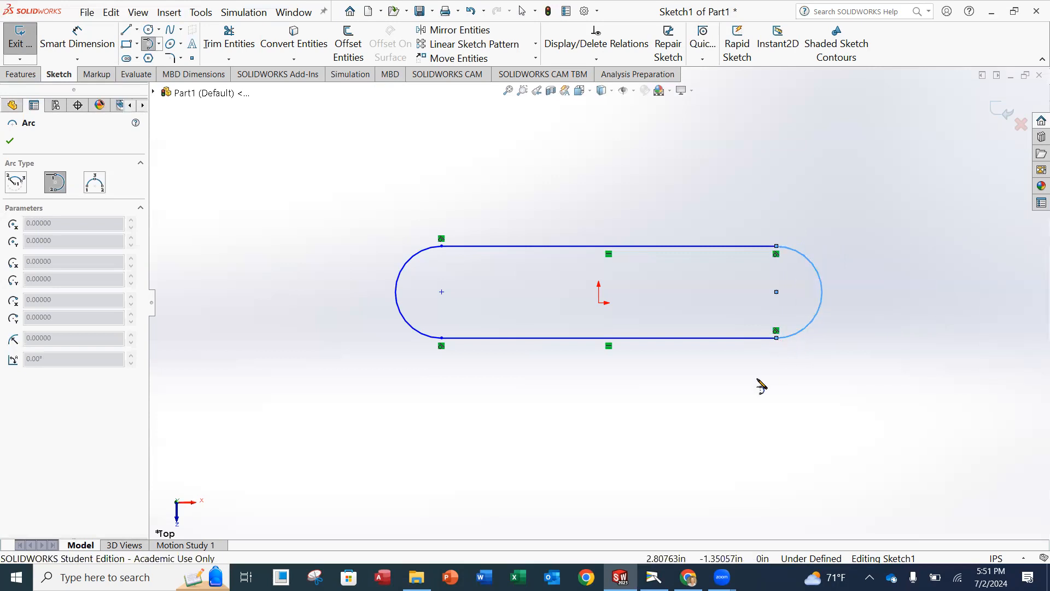
pyautogui.click(11, 141)
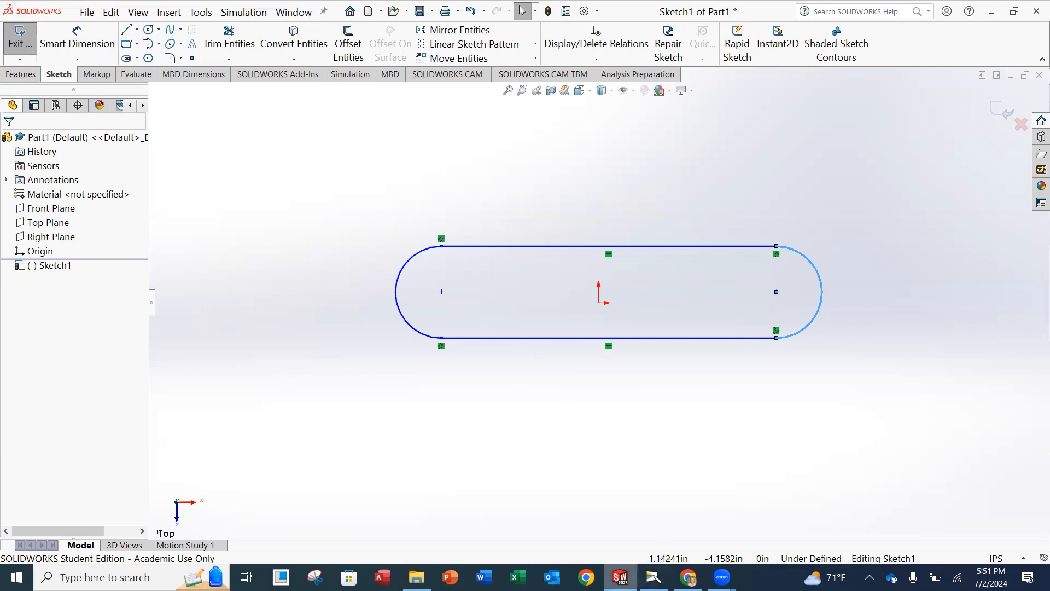
# Check the sketch dimensions in the textbook through the Camera window, return to SOLIDWORKS and dimension the left arc's radius as 1 in
pyautogui.click(654, 577)
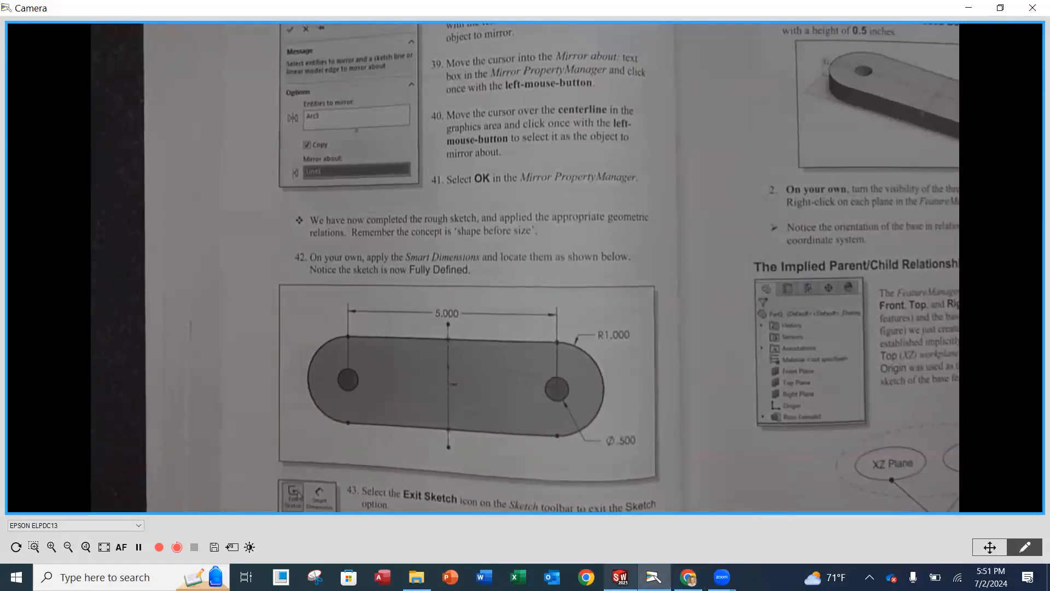
pyautogui.click(620, 577)
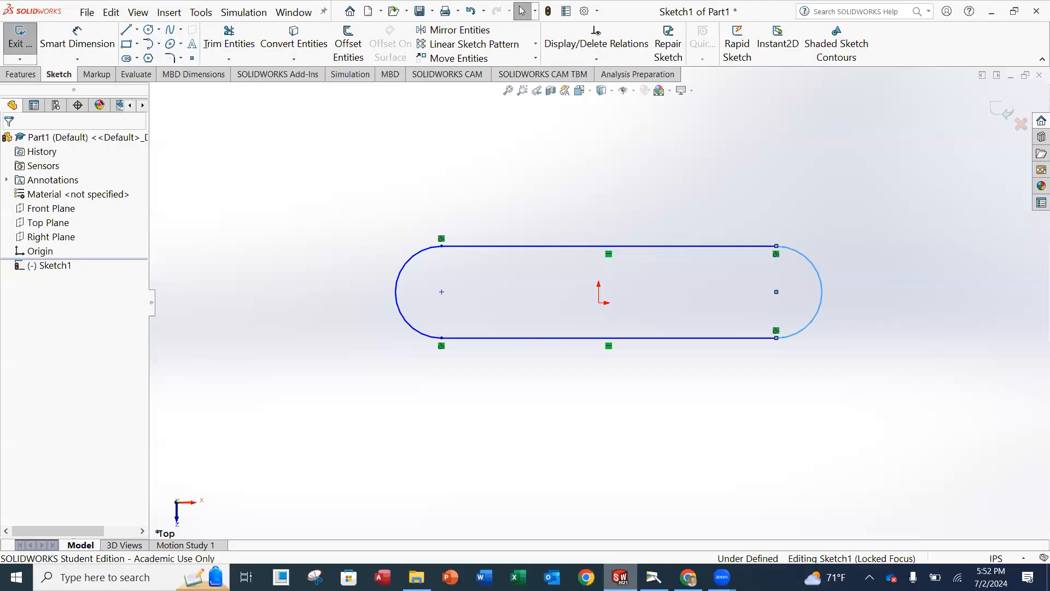
pyautogui.click(94, 42)
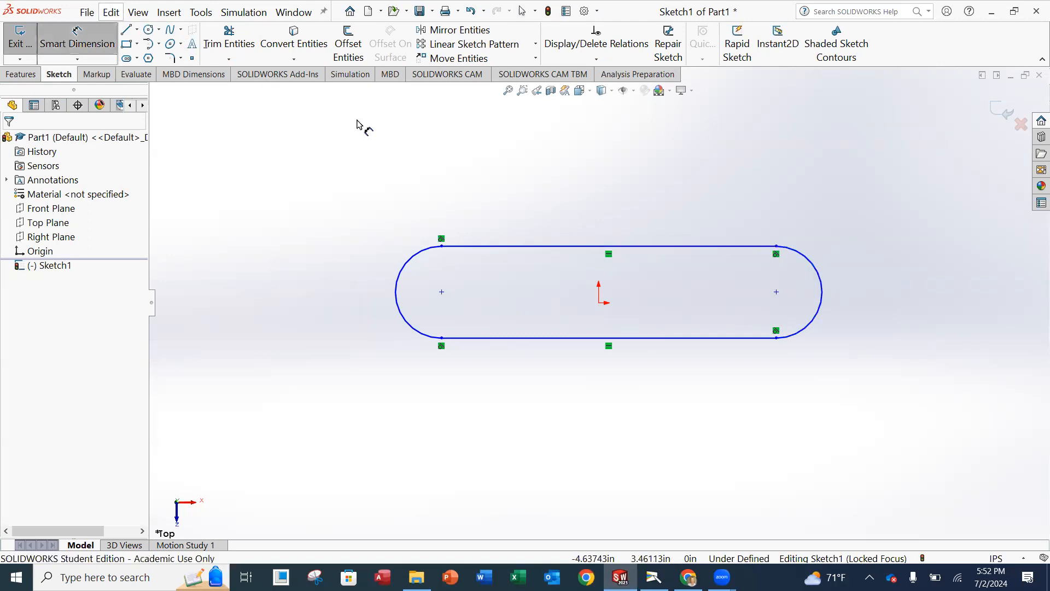
pyautogui.click(419, 255)
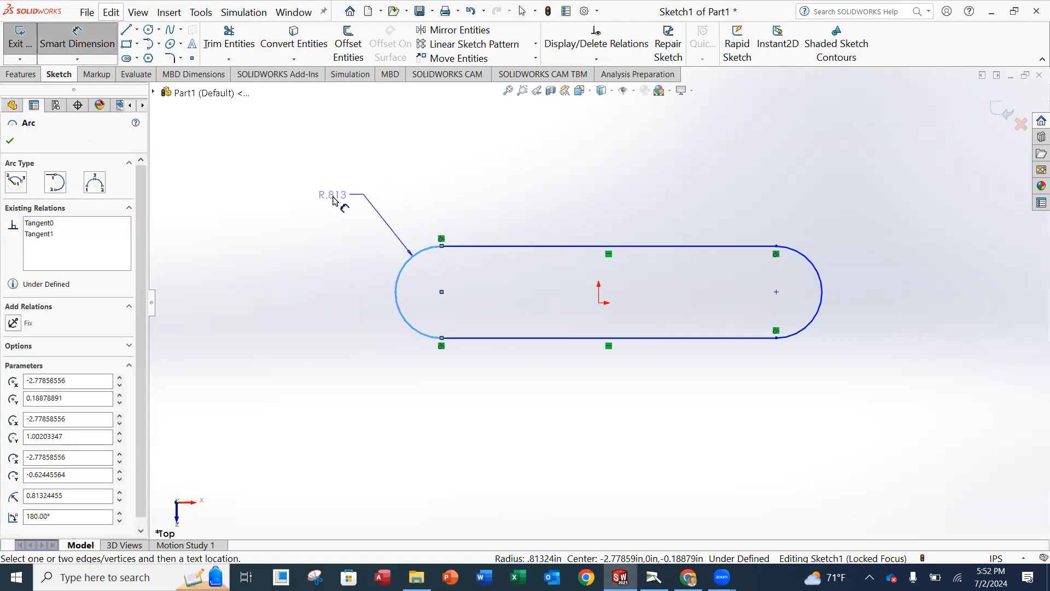
pyautogui.click(333, 213)
pyautogui.write('1')
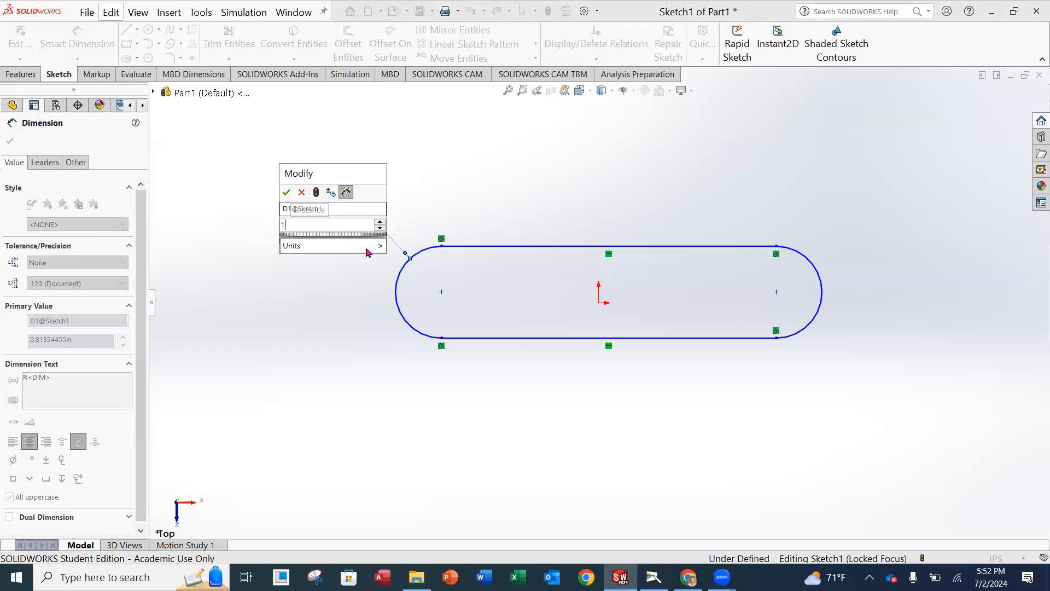
pyautogui.press('Return')
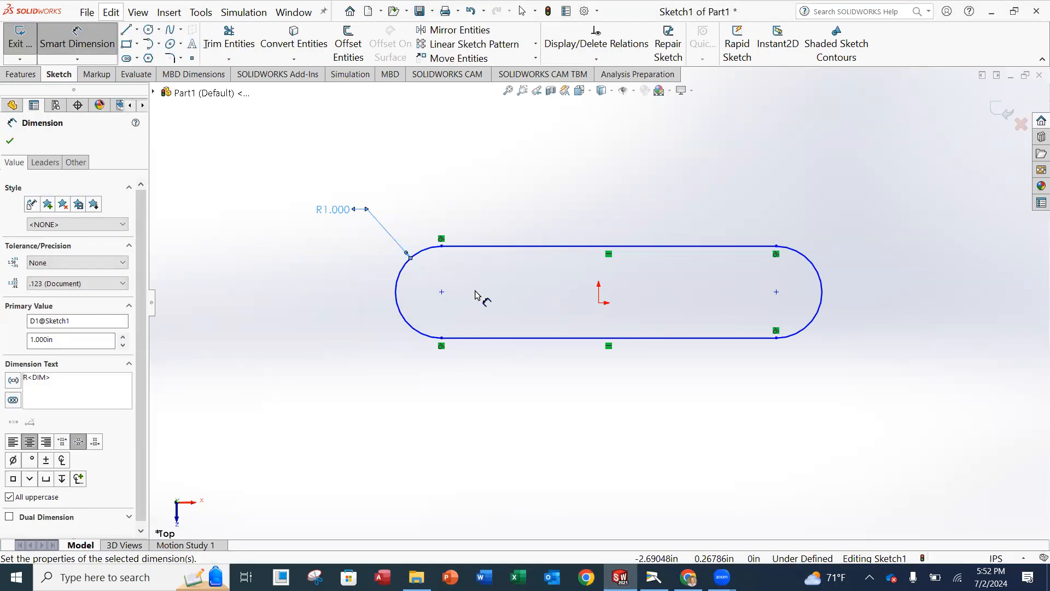
pyautogui.click(10, 140)
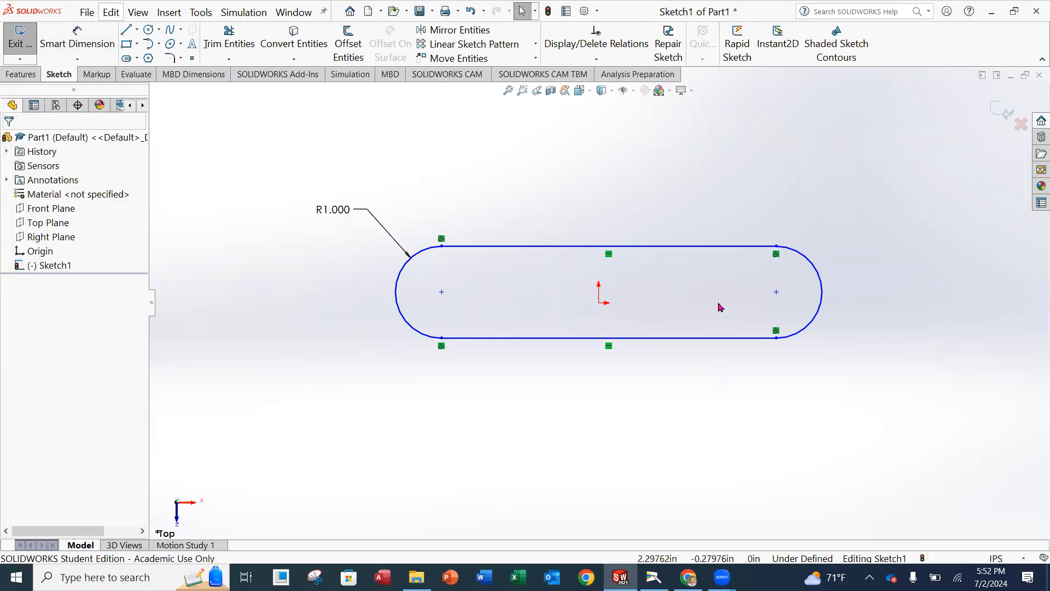
# Add an Equal relation between the left and right end arcs of the slot
pyautogui.click(598, 60)
pyautogui.click(597, 88)
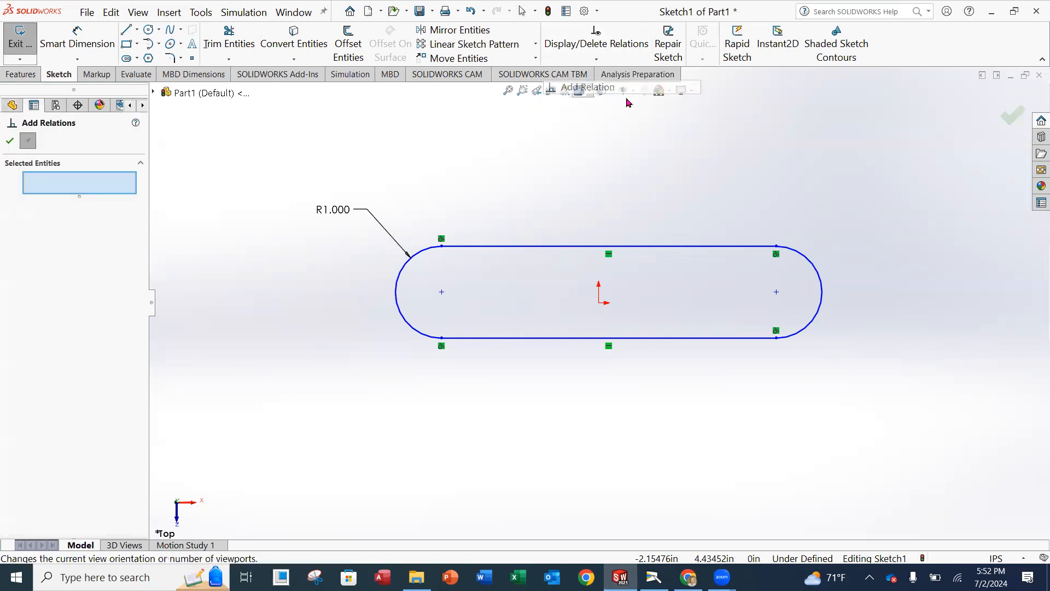
pyautogui.click(398, 293)
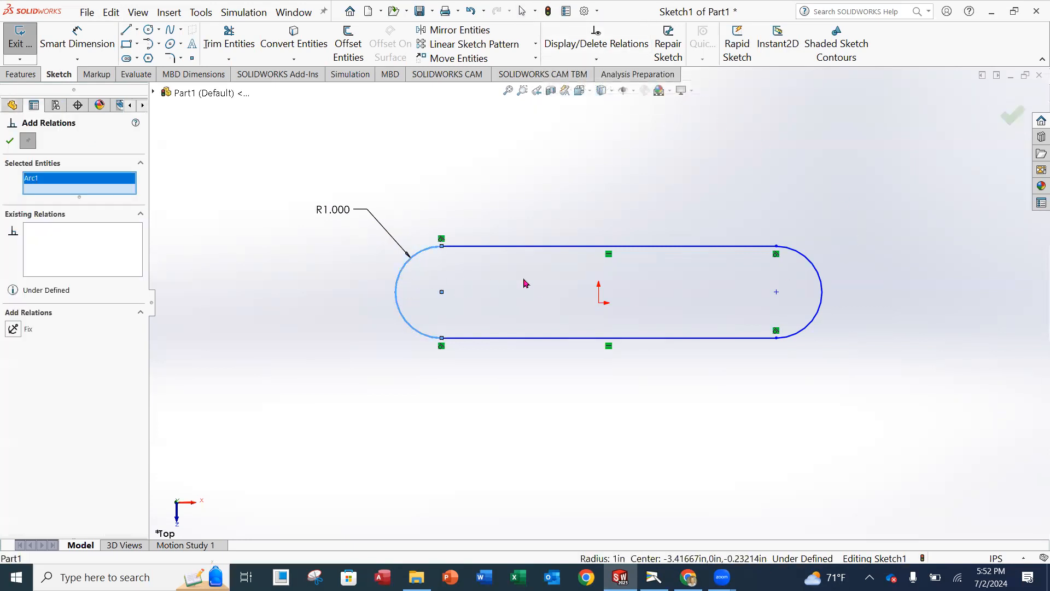
pyautogui.click(823, 293)
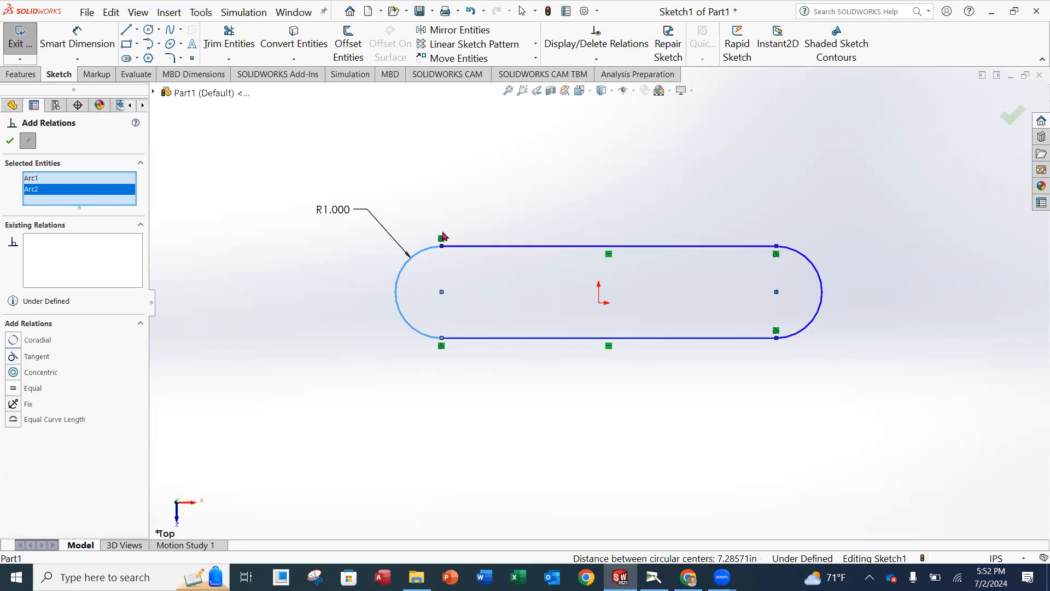
pyautogui.click(14, 389)
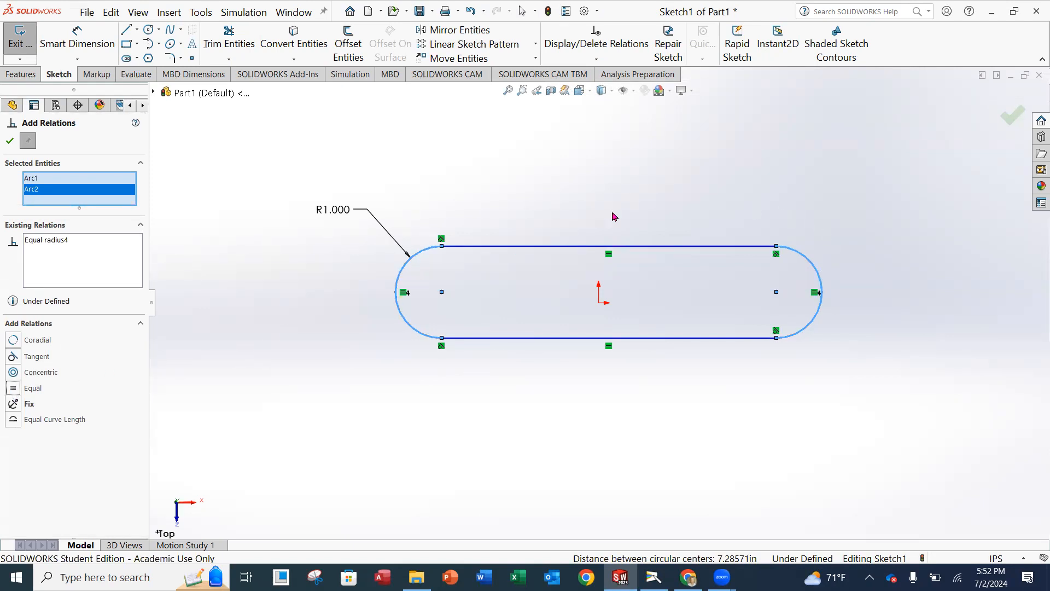
pyautogui.click(10, 140)
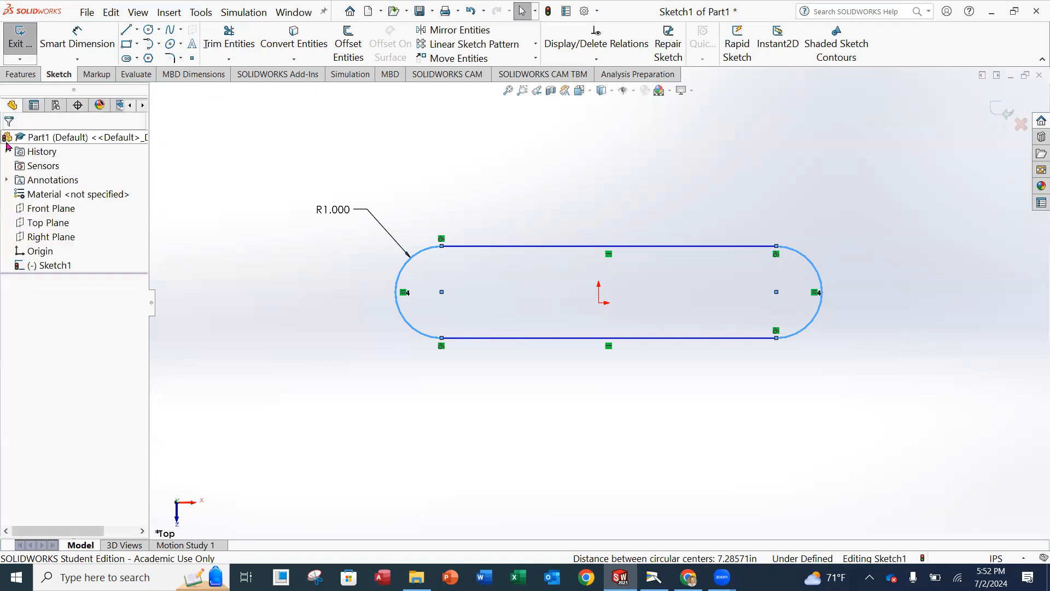
pyautogui.click(444, 167)
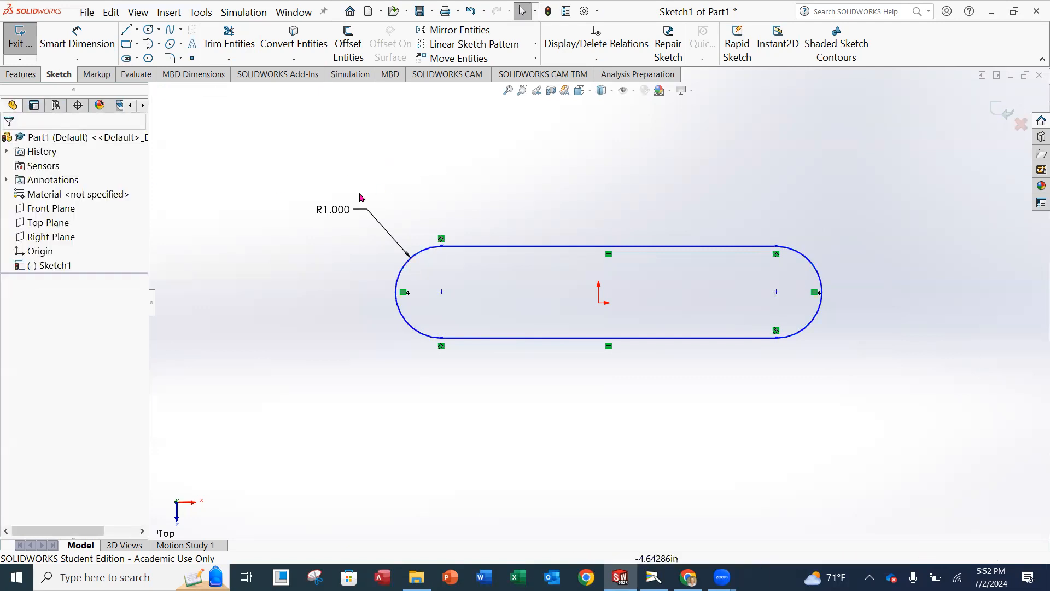
# Test the equal relation by setting the left arc's radius to 1.5 in and restoring it to 1 in
pyautogui.doubleClick(333, 209)
pyautogui.write('1.5')
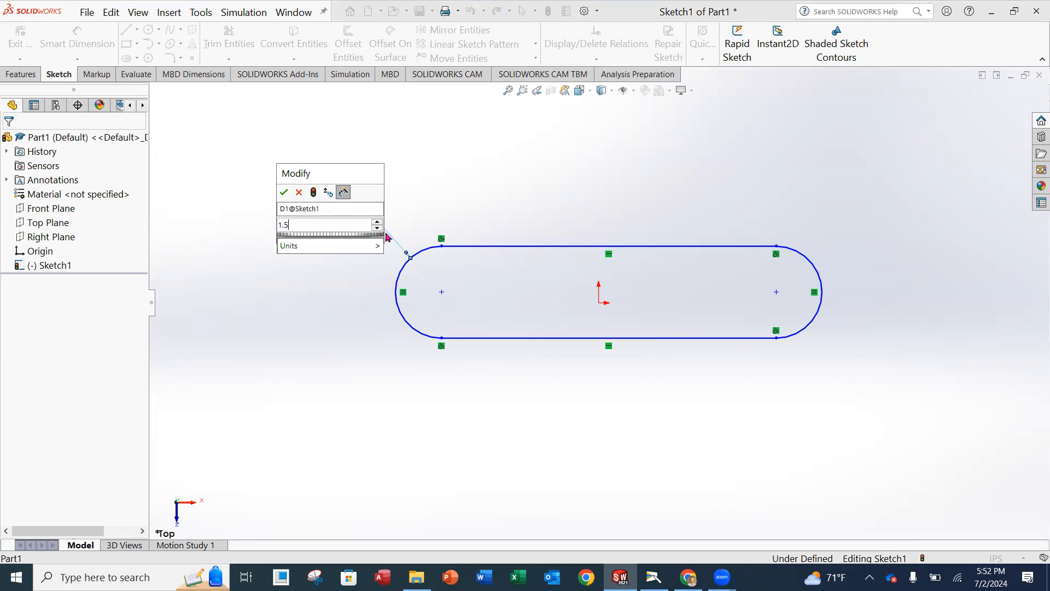
pyautogui.press('Return')
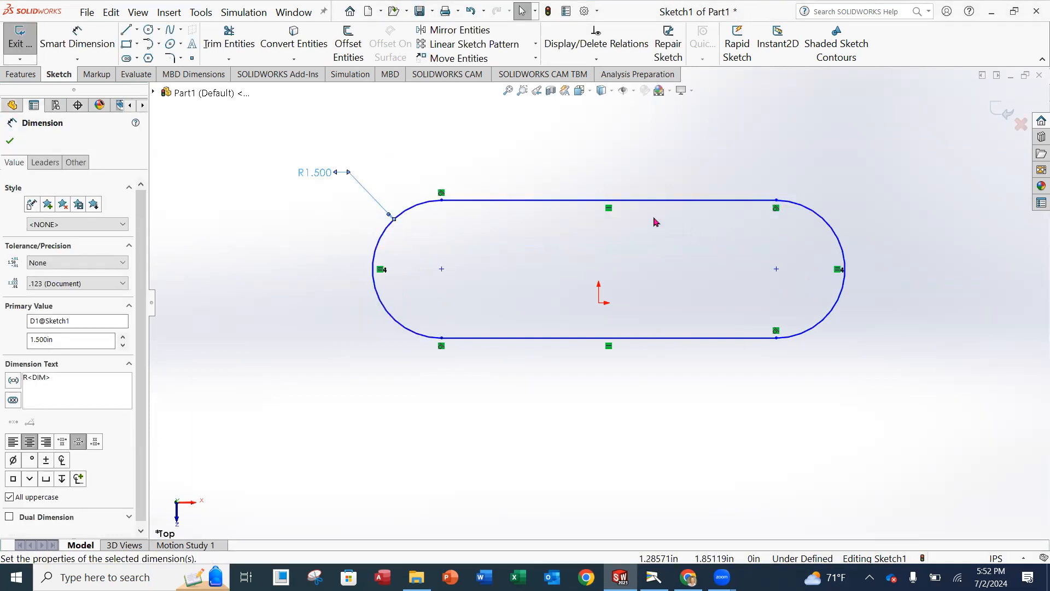
pyautogui.doubleClick(316, 174)
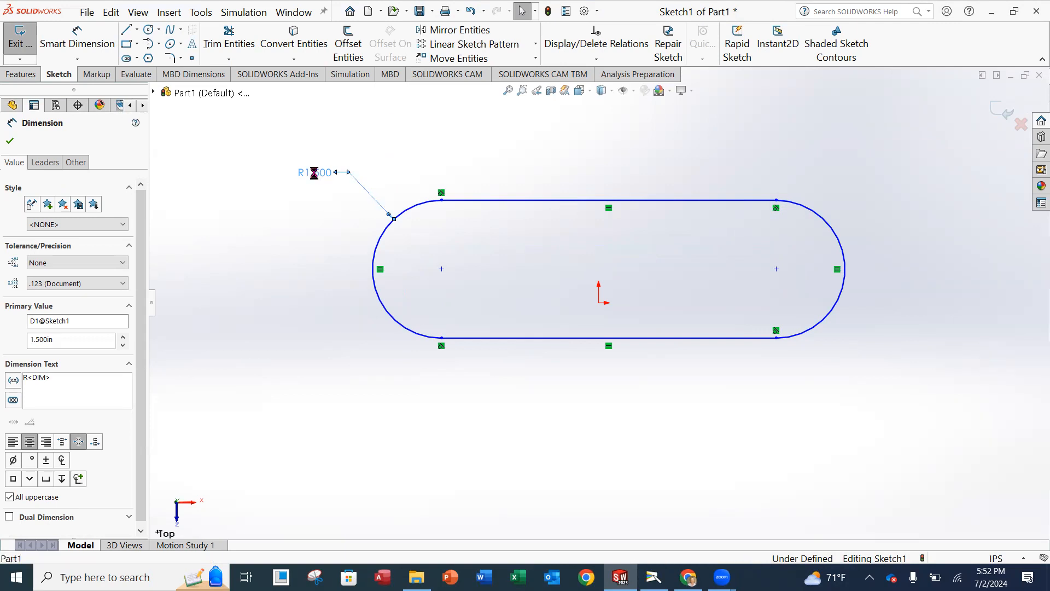
pyautogui.write('1')
pyautogui.press('Return')
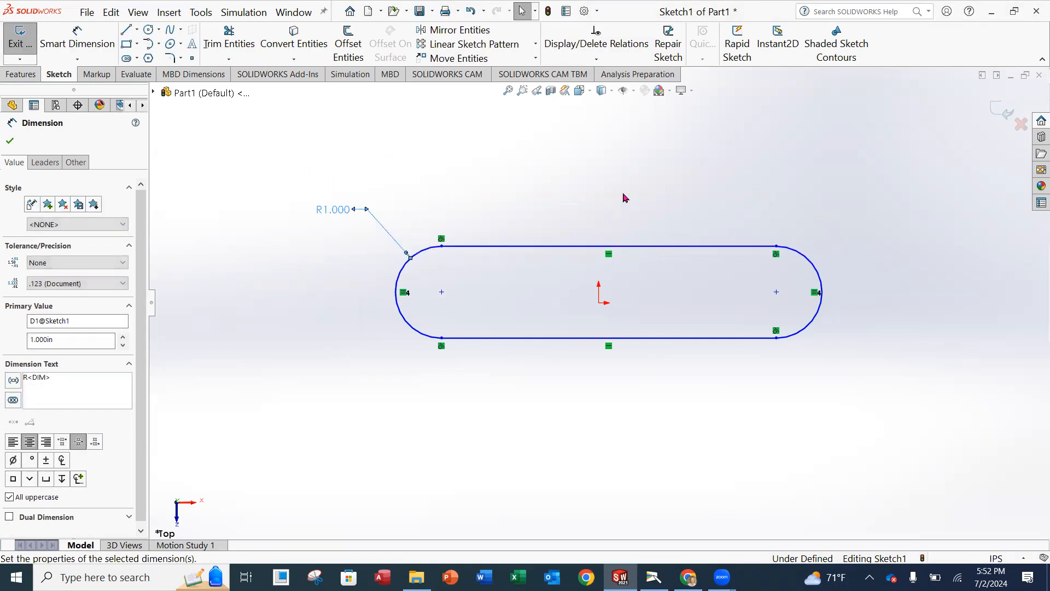
pyautogui.click(600, 183)
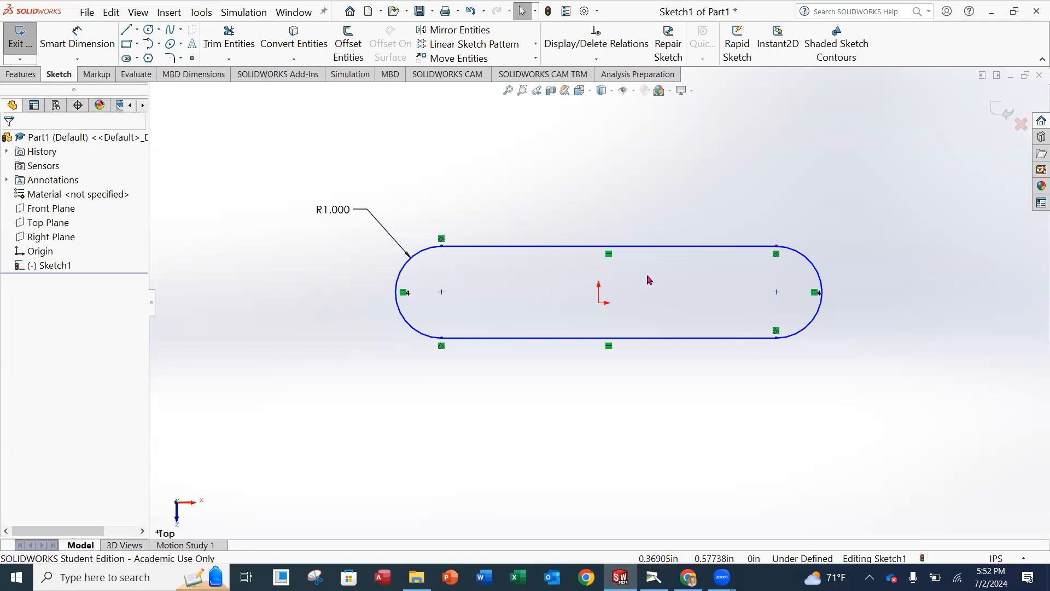
# Dimension the horizontal distance between the two arc centers as 5 in, placed above the slot
pyautogui.click(79, 39)
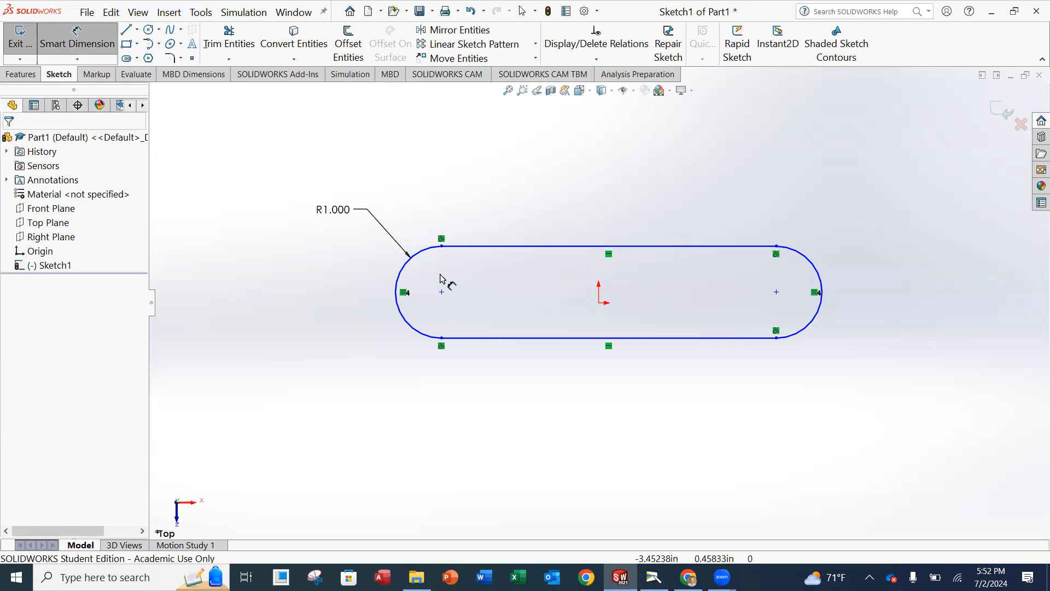
pyautogui.click(442, 294)
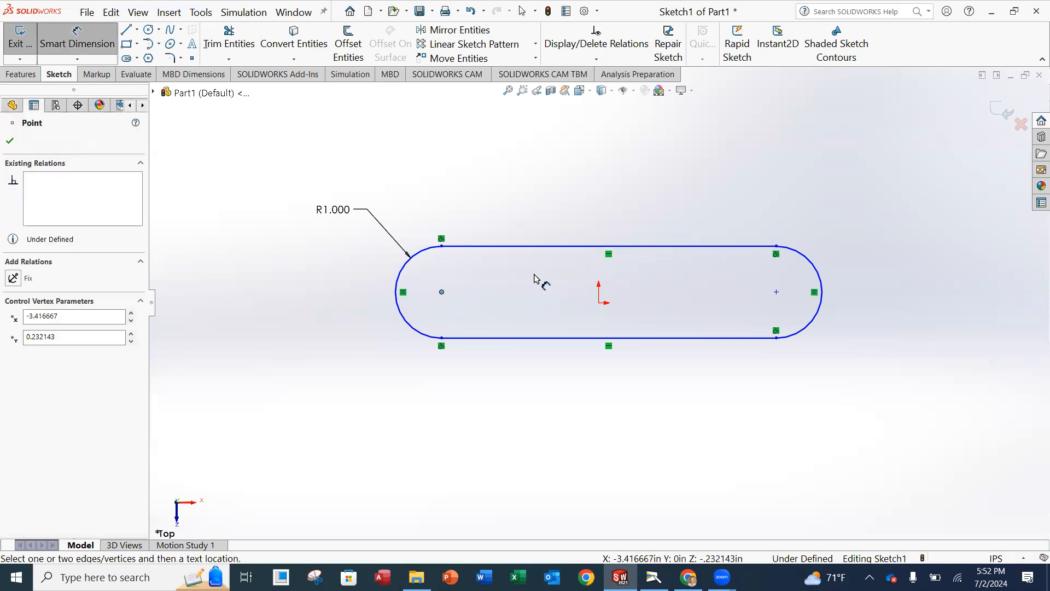
pyautogui.click(777, 292)
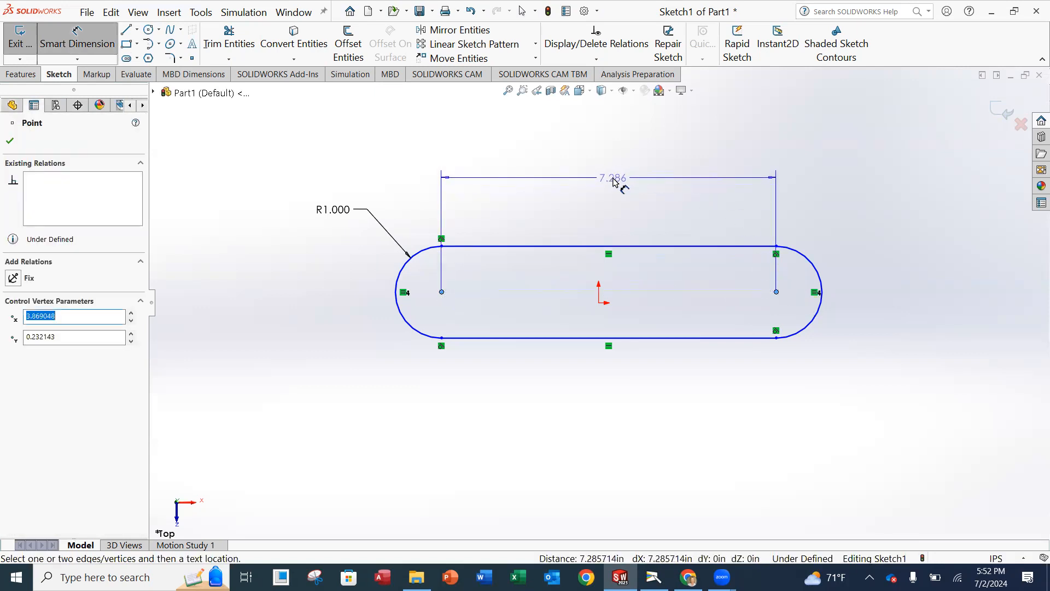
pyautogui.click(622, 181)
pyautogui.write('5')
pyautogui.press('Return')
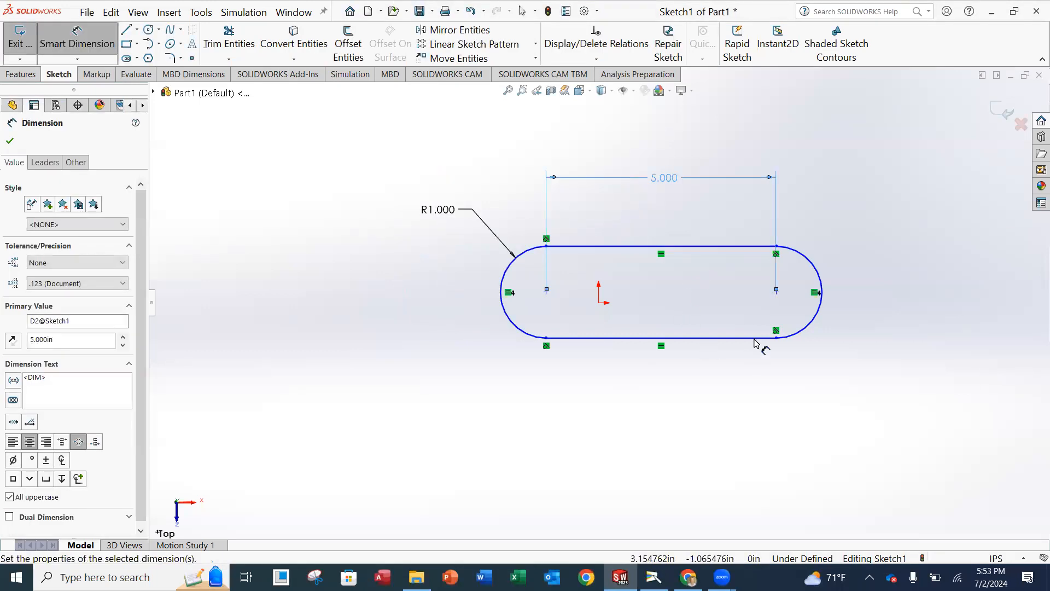
pyautogui.click(11, 141)
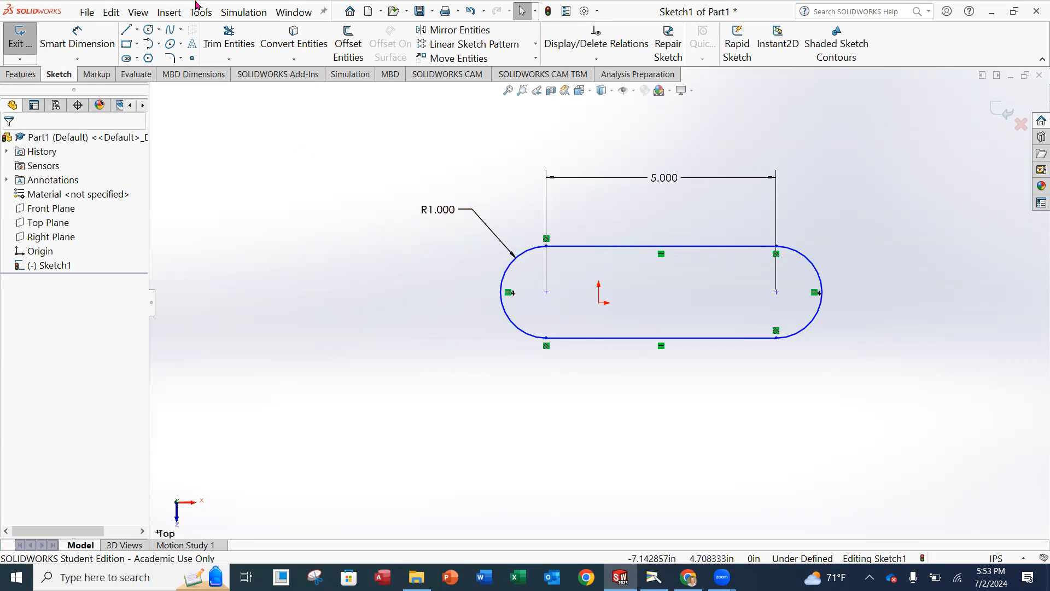
# Dimension the horizontal distance from the origin to the left arc's center as 2.5 in
pyautogui.click(77, 39)
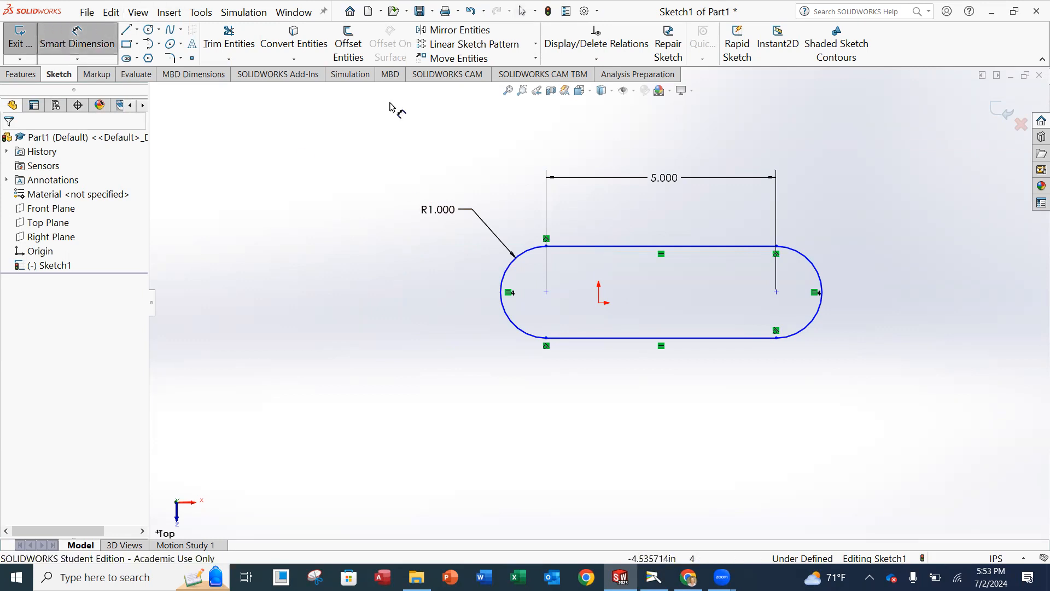
pyautogui.click(599, 305)
pyautogui.click(548, 293)
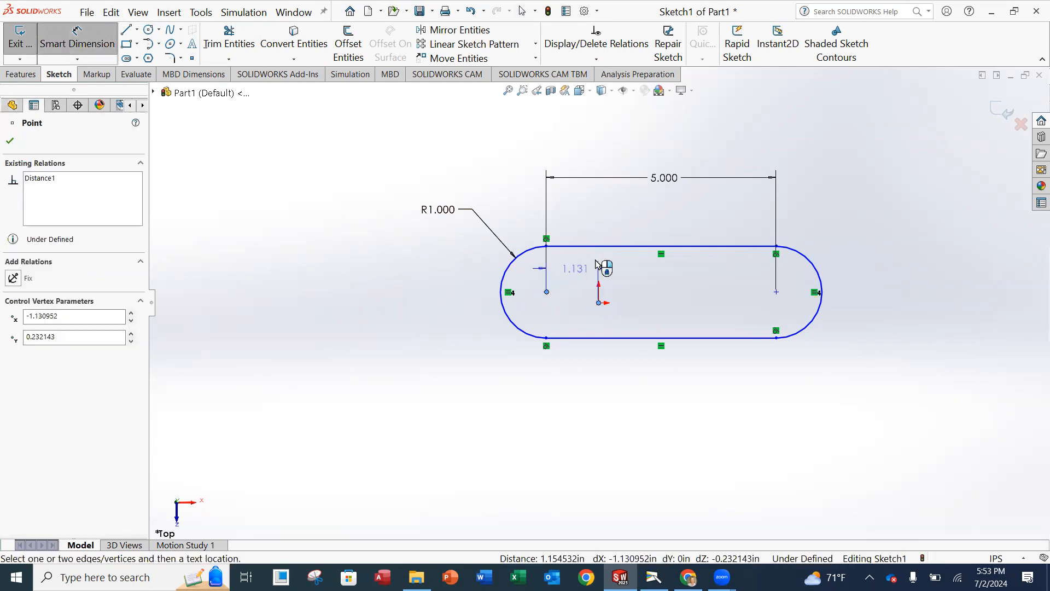
pyautogui.click(580, 214)
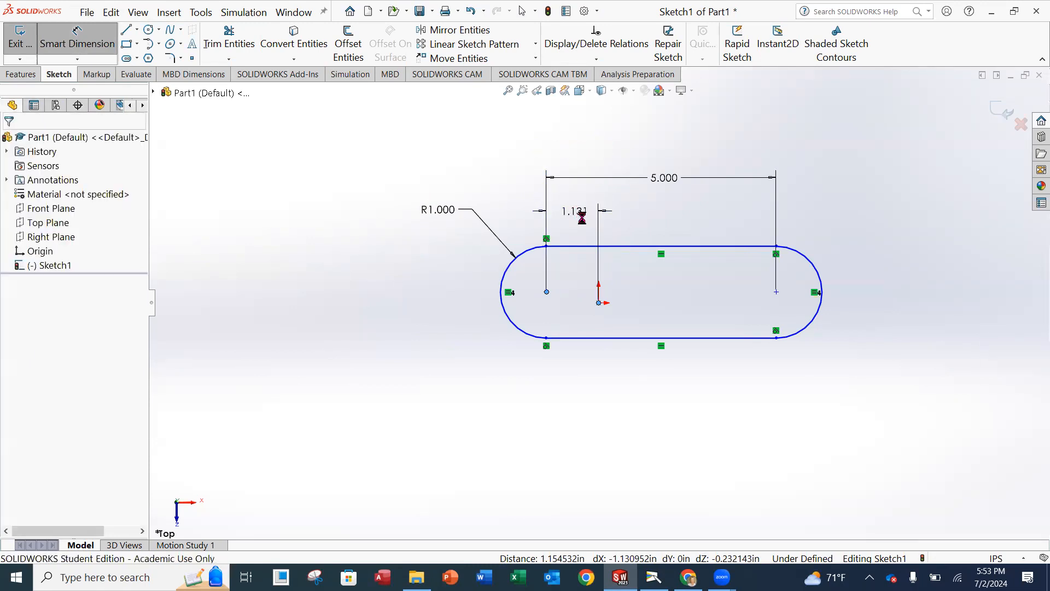
pyautogui.write('2.5')
pyautogui.press('Return')
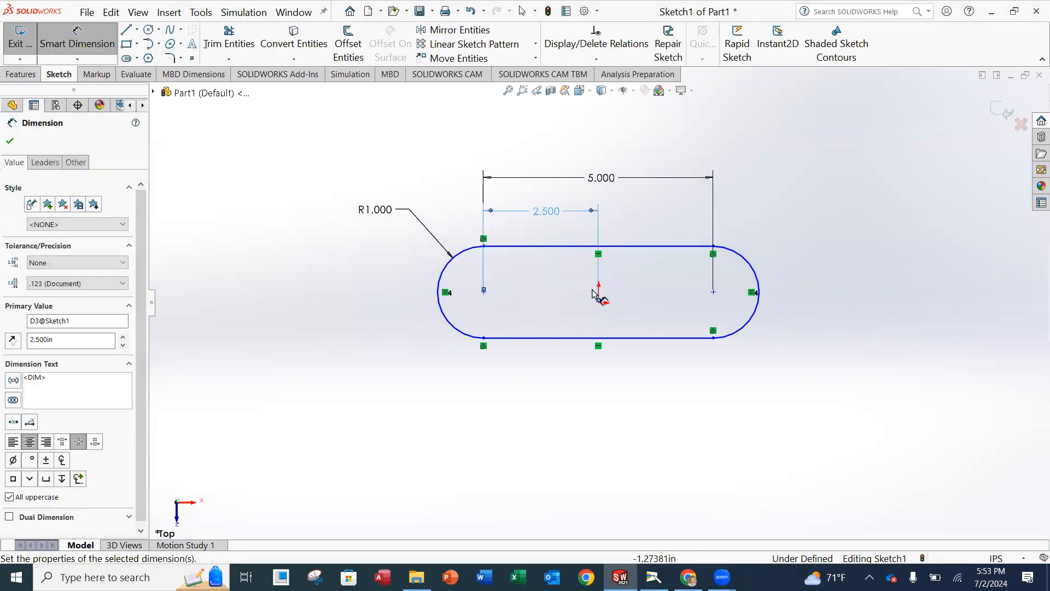
pyautogui.click(10, 142)
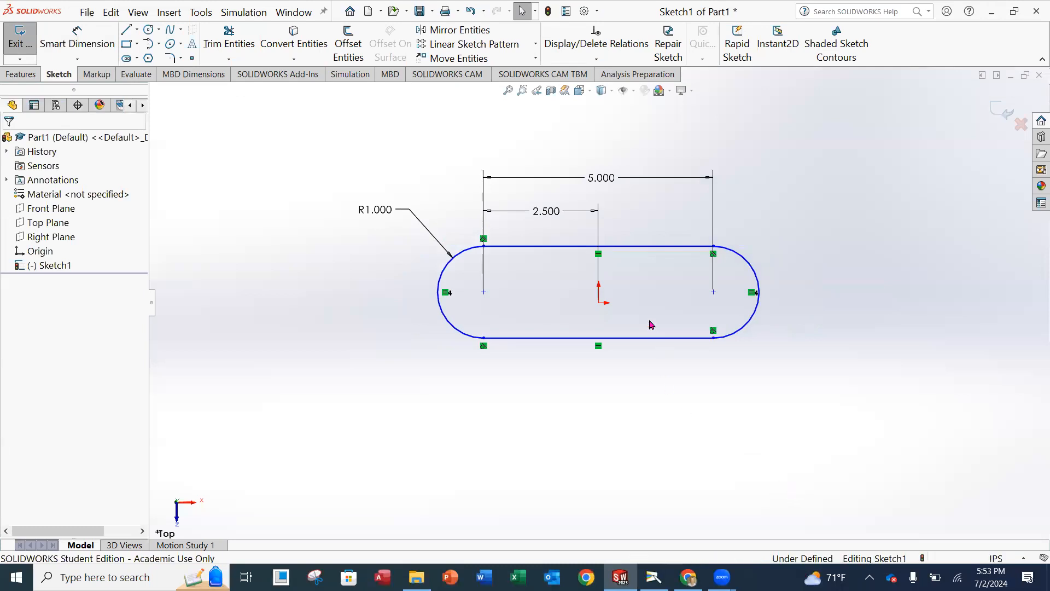
# Add a Horizontal relation between the origin and the centers of the slot's left and right end arcs
pyautogui.scroll(-2, 647, 323)
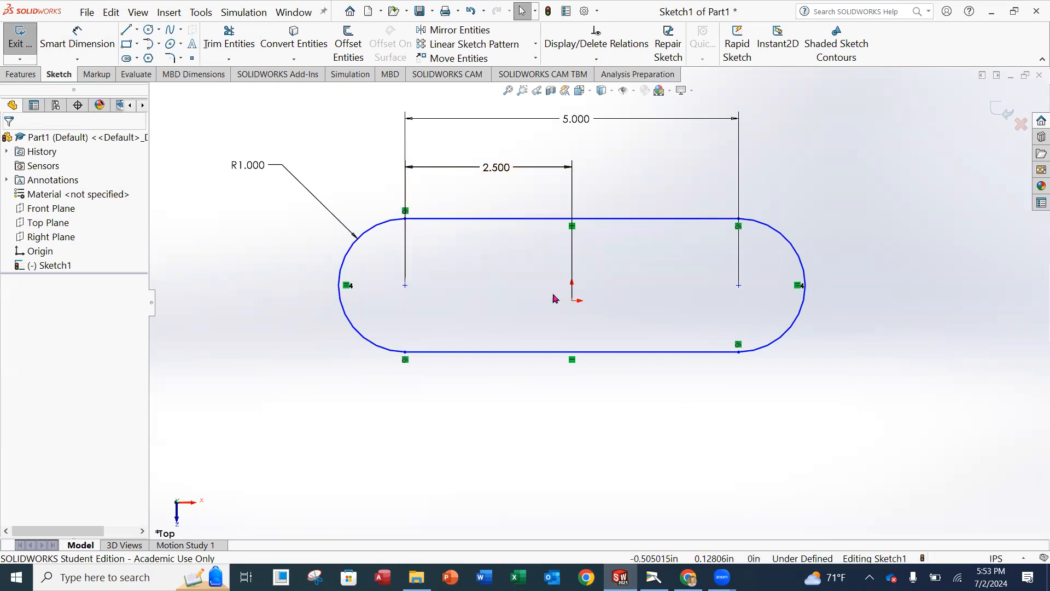
pyautogui.click(596, 59)
pyautogui.click(589, 87)
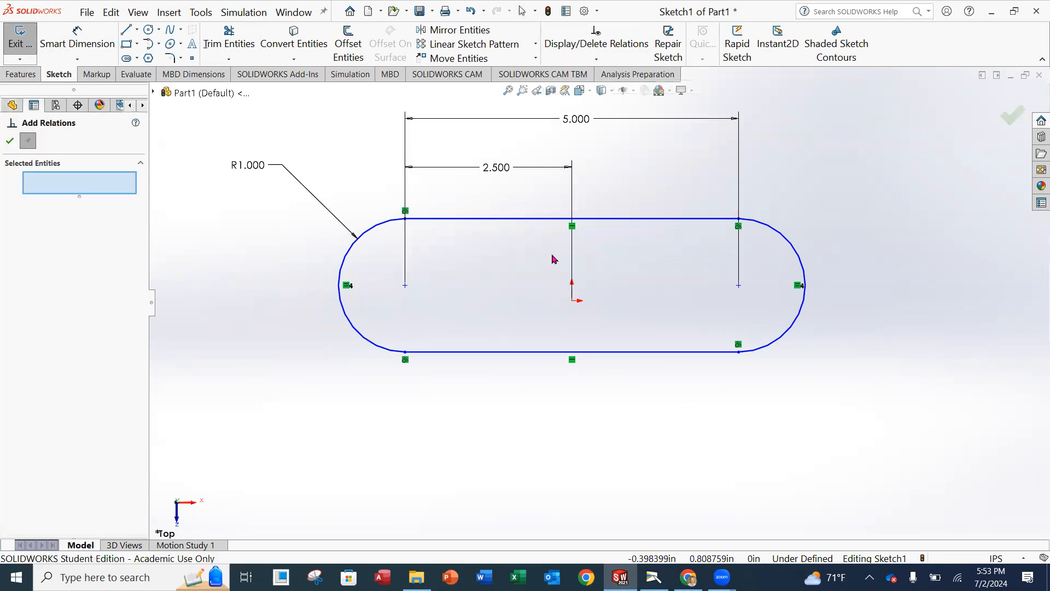
pyautogui.click(573, 303)
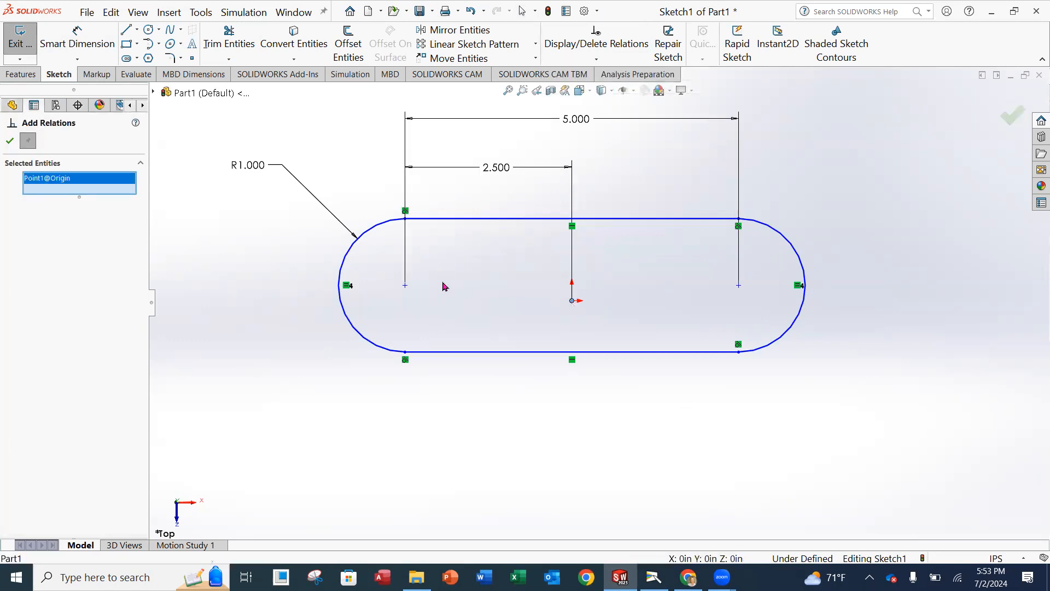
pyautogui.click(406, 286)
pyautogui.click(738, 286)
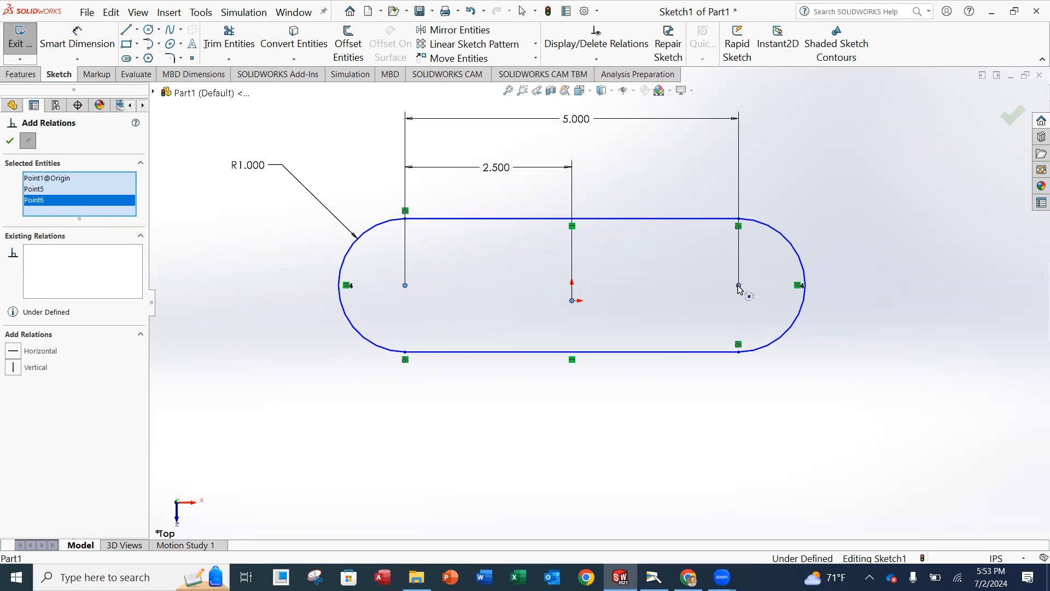
pyautogui.click(14, 353)
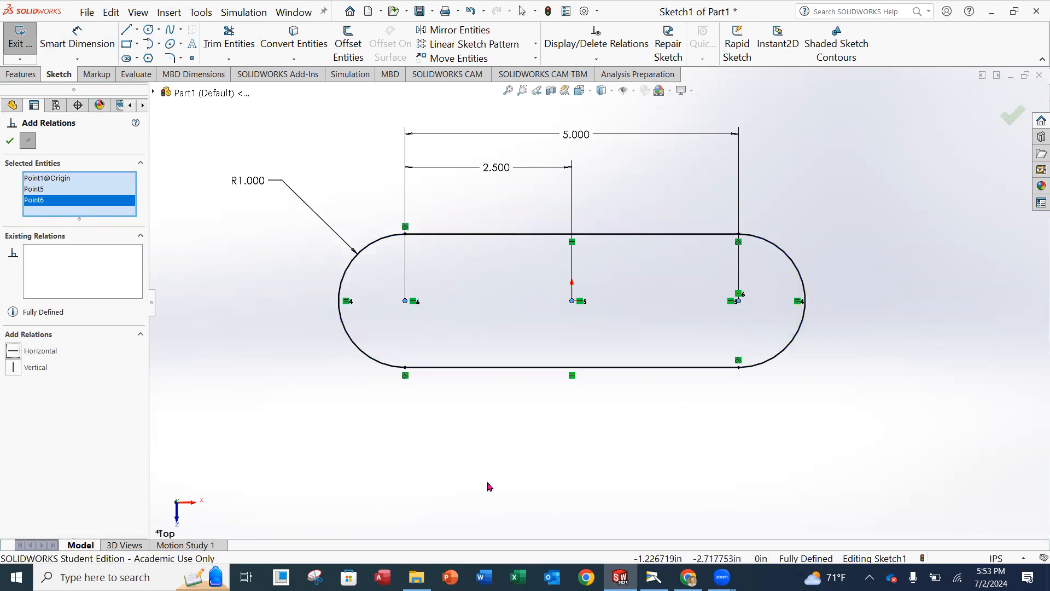
pyautogui.click(9, 142)
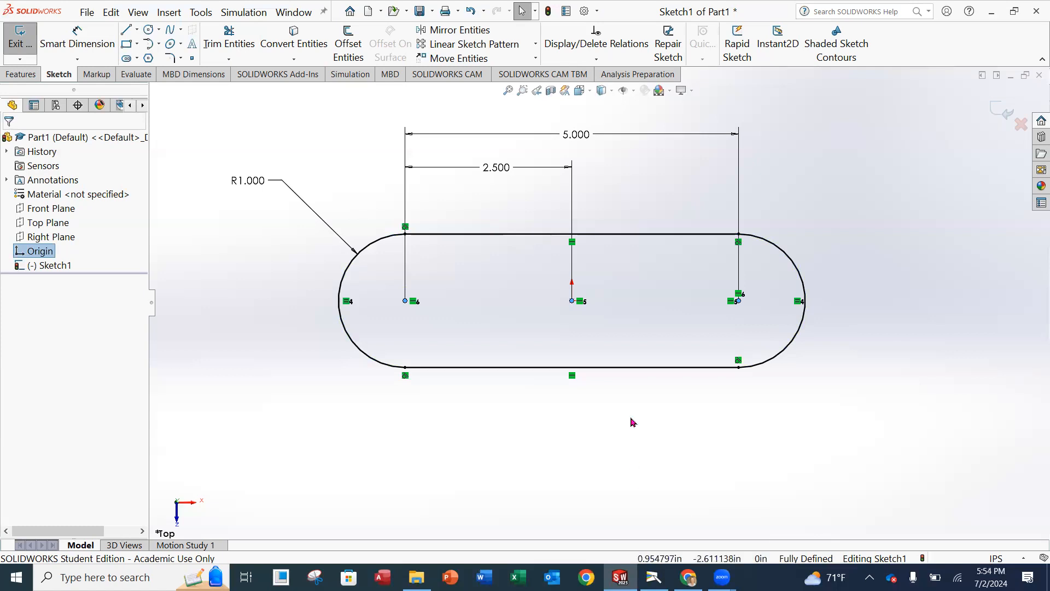
# Consult the U-Bracket drawing in the Camera window and extrude the slot sketch as a Blind boss 0.5 in deep
pyautogui.press('z')
pyautogui.scroll(1, 569, 344)
pyautogui.click(428, 160)
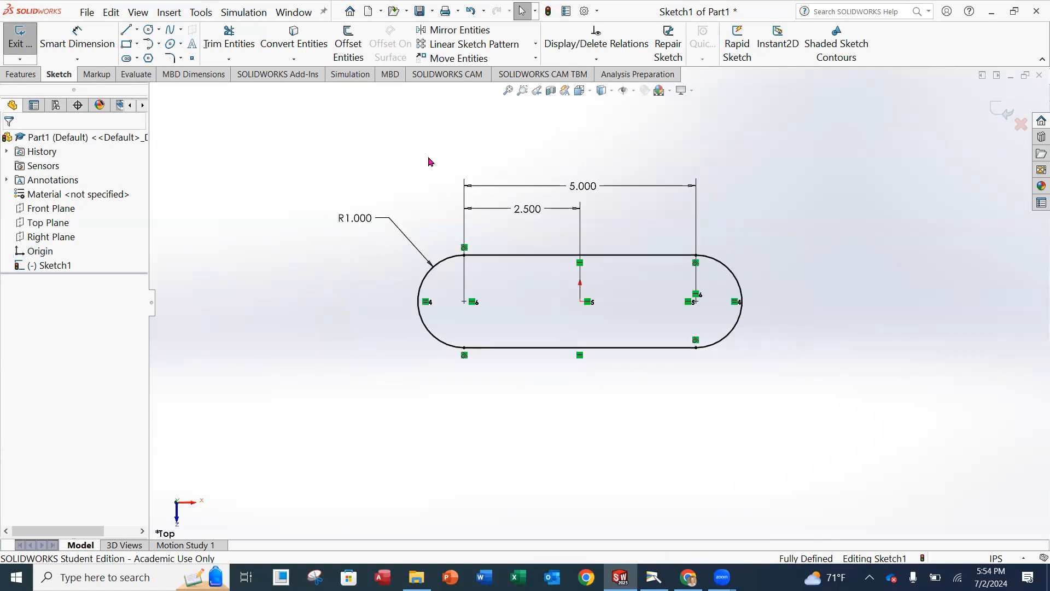
pyautogui.click(29, 37)
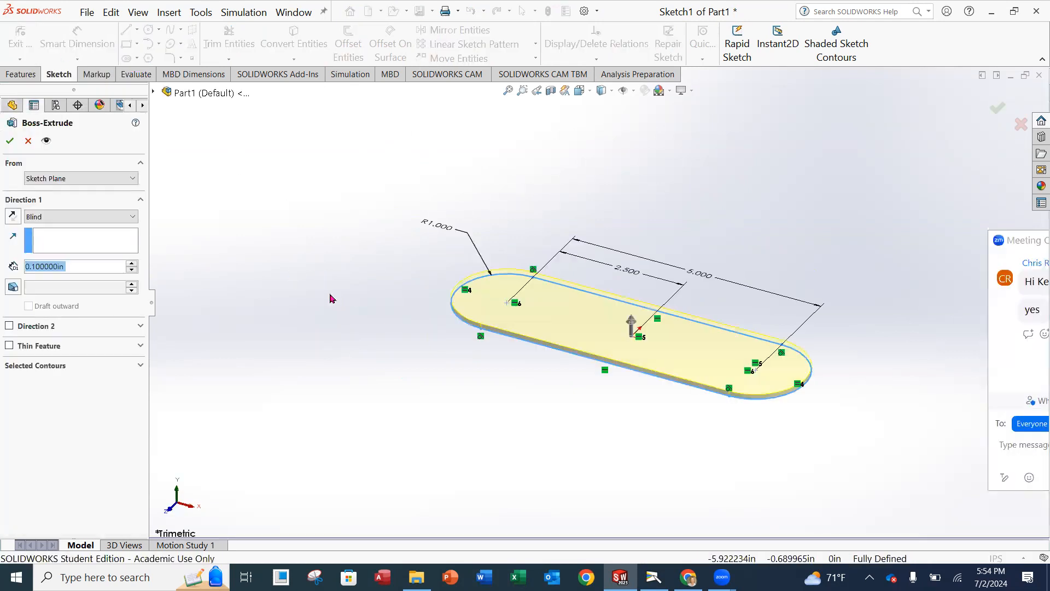
pyautogui.moveTo(514, 341); pyautogui.dragTo(611, 348, button='middle')
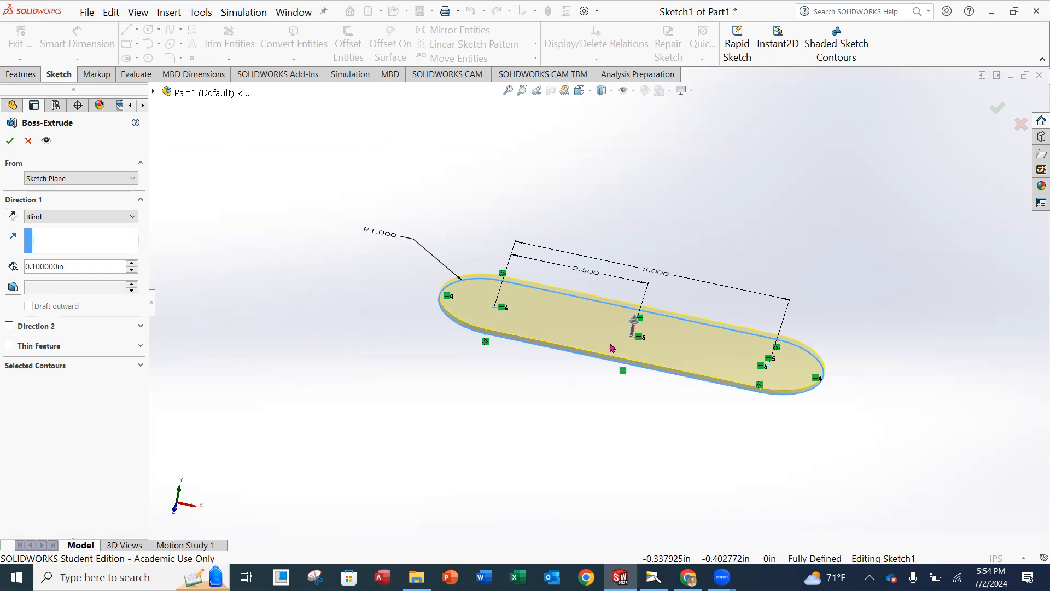
pyautogui.click(653, 577)
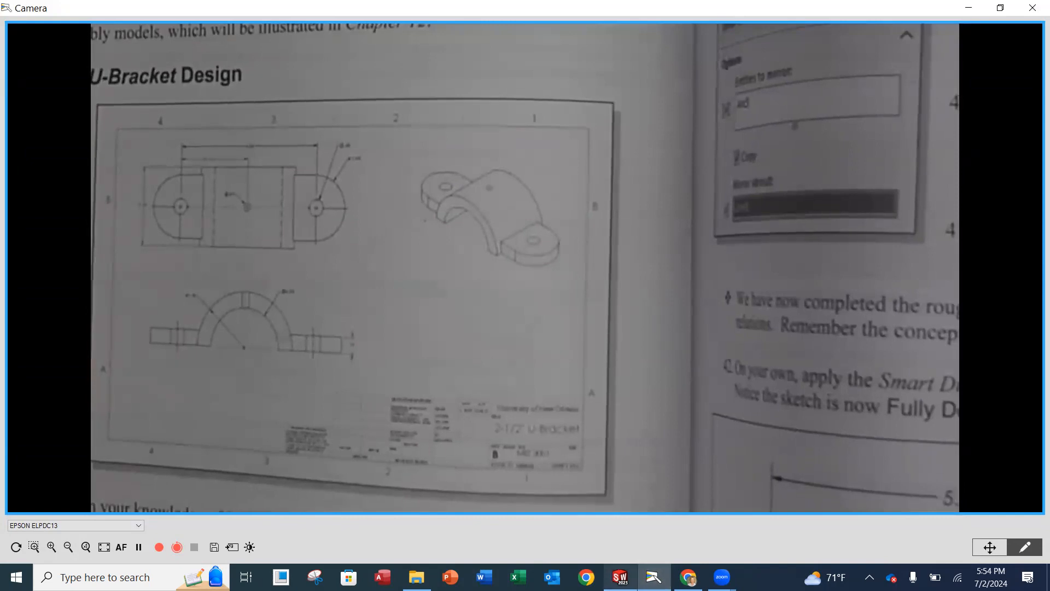
pyautogui.click(619, 575)
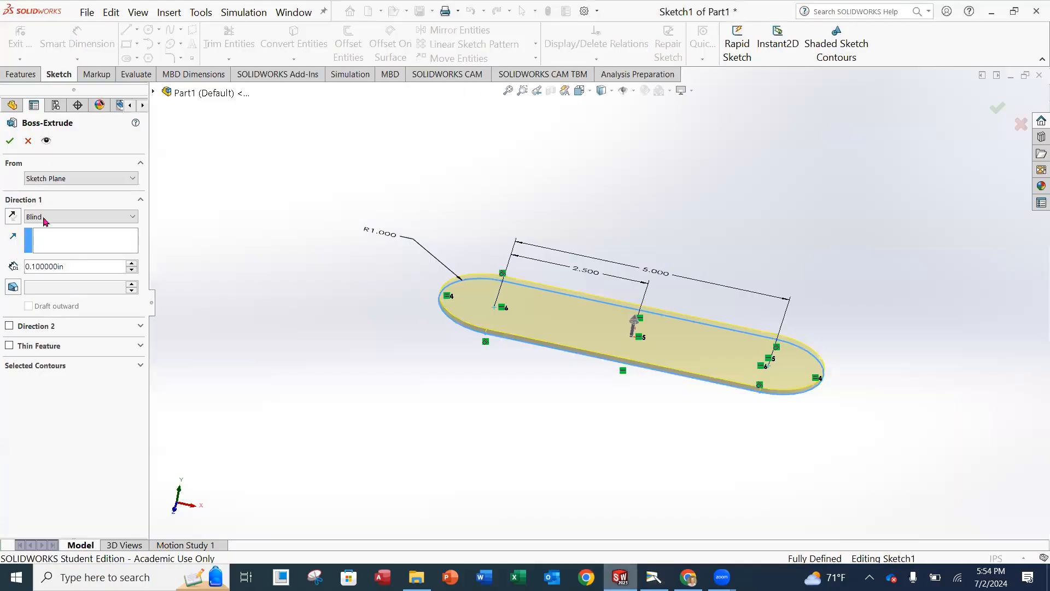
pyautogui.click(59, 267)
pyautogui.moveTo(90, 267); pyautogui.dragTo(26, 266)
pyautogui.write('0.5')
pyautogui.press('Return')
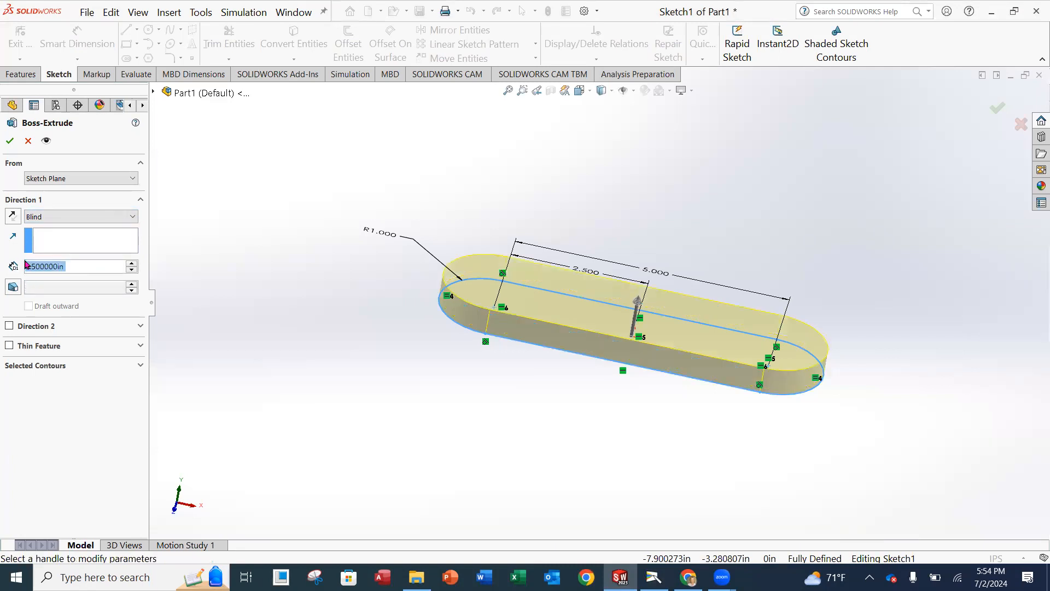
pyautogui.click(10, 141)
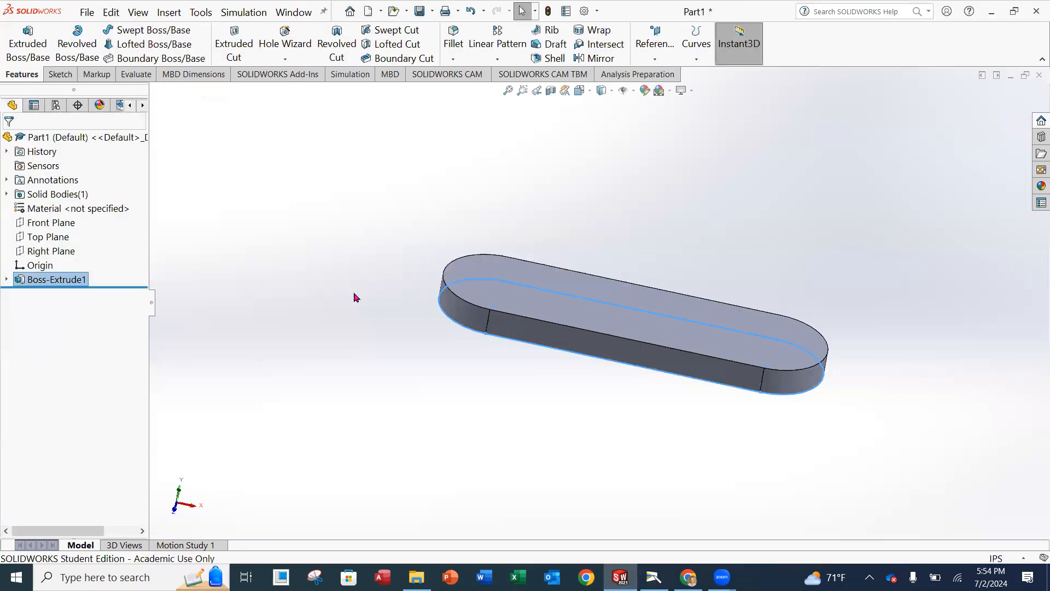
# Rename the extruded boss feature as BASE and expand it to show its sketch
pyautogui.moveTo(471, 210); pyautogui.dragTo(462, 270, button='middle')
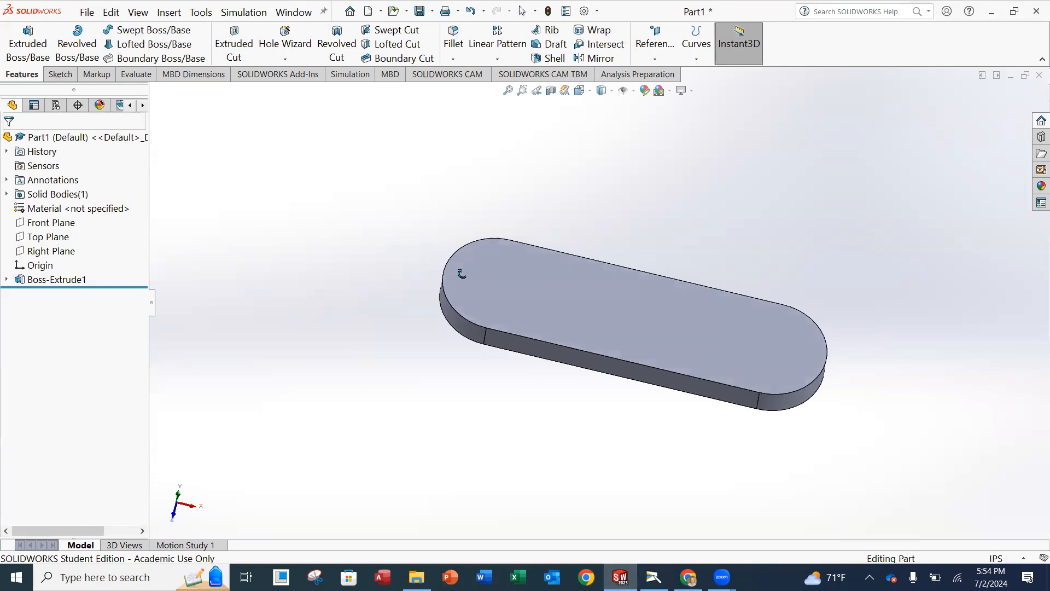
pyautogui.click(56, 280)
pyautogui.rightClick(56, 283)
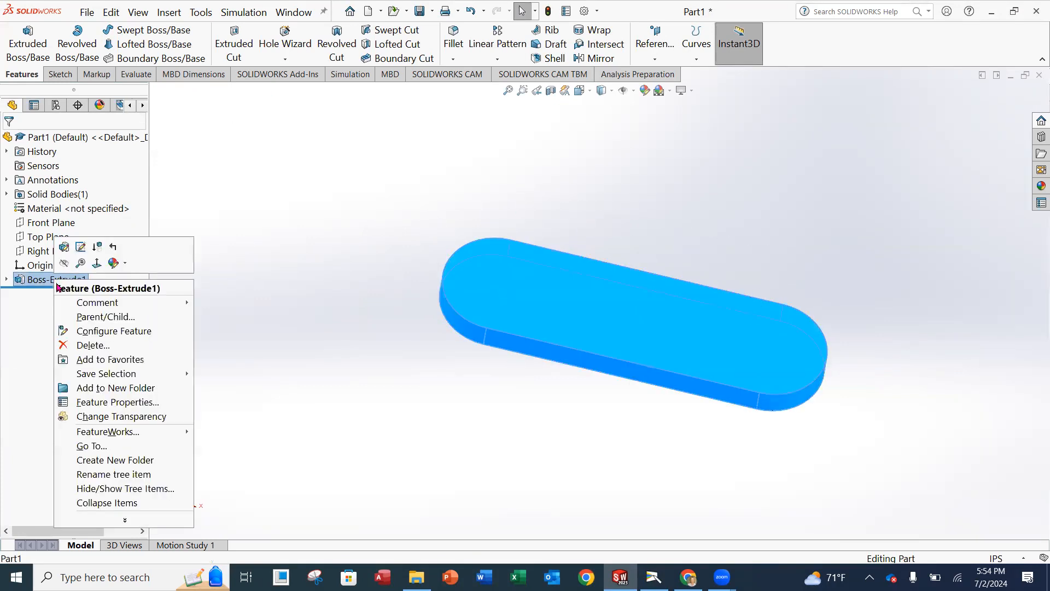
pyautogui.click(103, 474)
pyautogui.write('base')
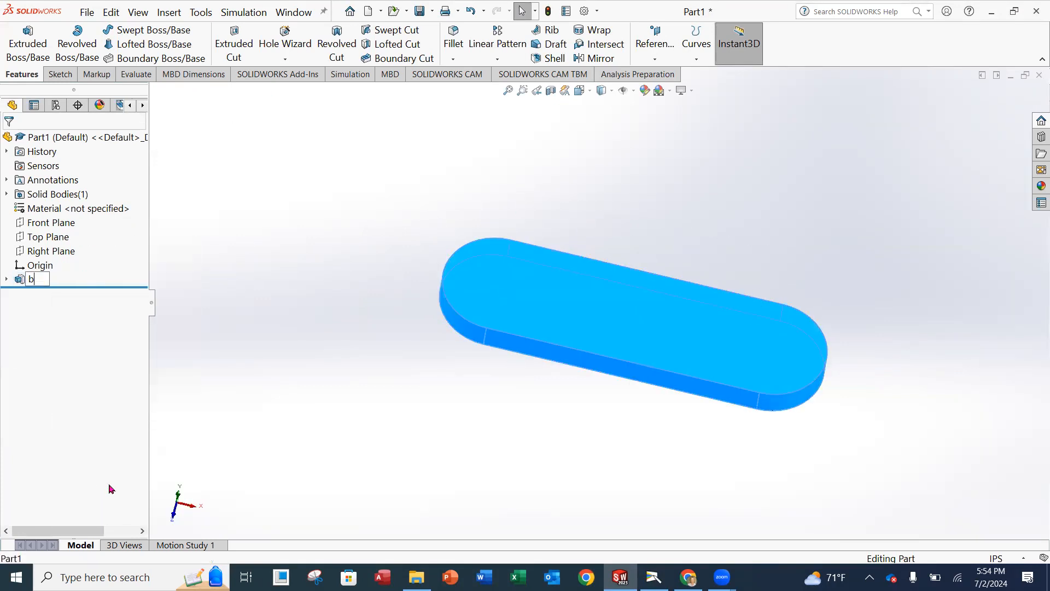
pyautogui.press('BackSpace')
pyautogui.press('BackSpace')
pyautogui.press('BackSpace')
pyautogui.press('BackSpace')
pyautogui.write('BASE')
pyautogui.press('Return')
pyautogui.click(7, 280)
pyautogui.click(272, 227)
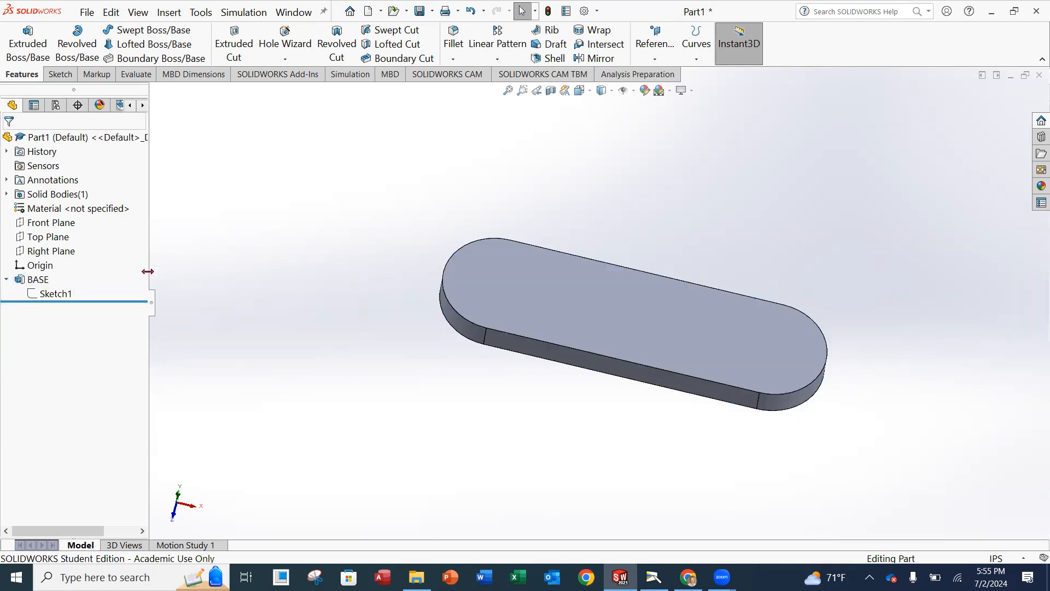
# Start an Extruded Cut on the base's top face and sketch a circle of about 0.36 in radius centered on the left end arc
pyautogui.click(237, 53)
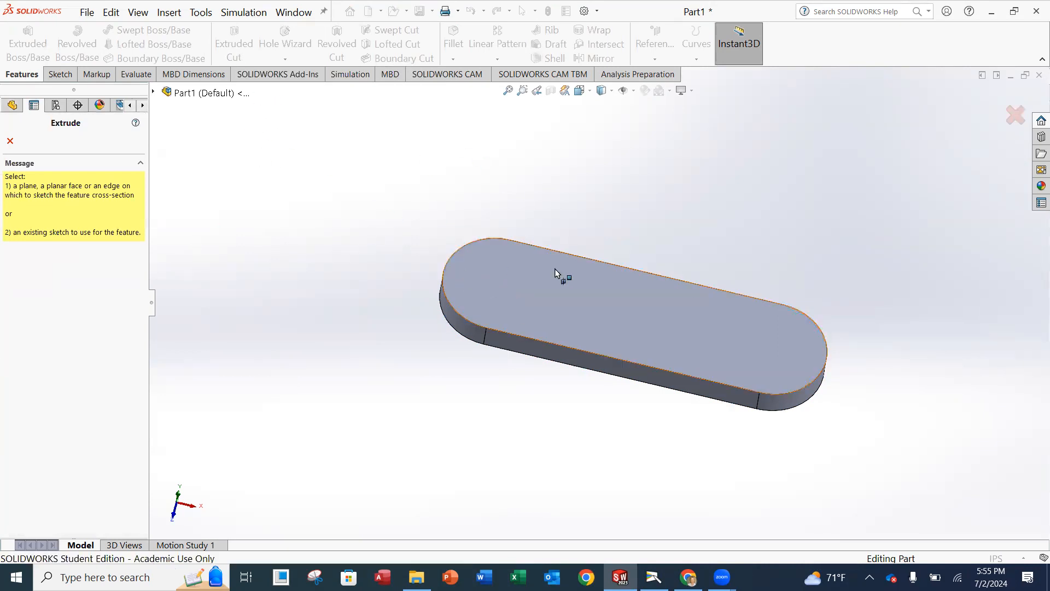
pyautogui.click(561, 283)
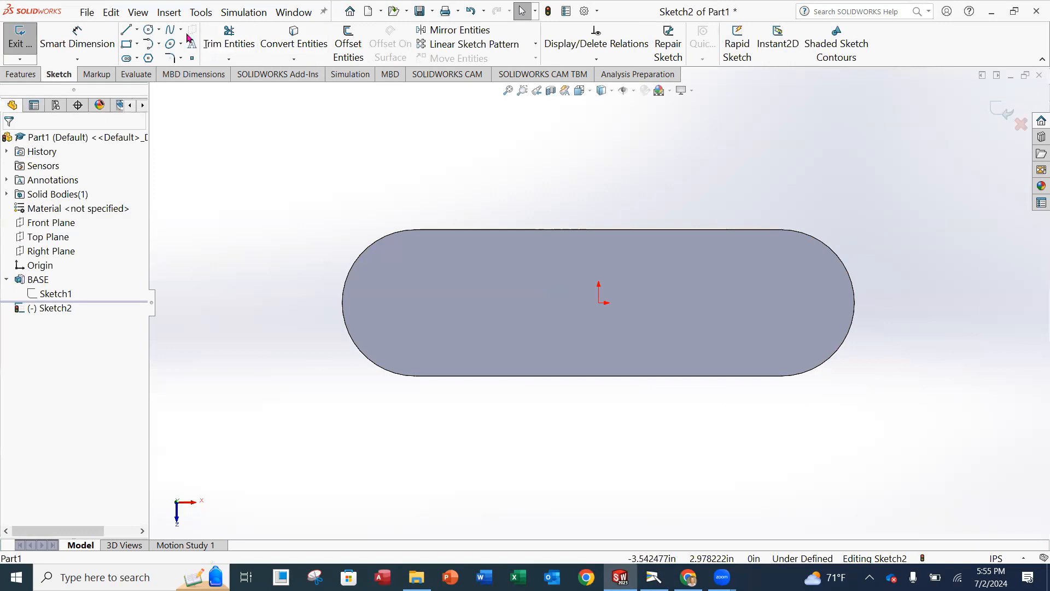
pyautogui.click(147, 31)
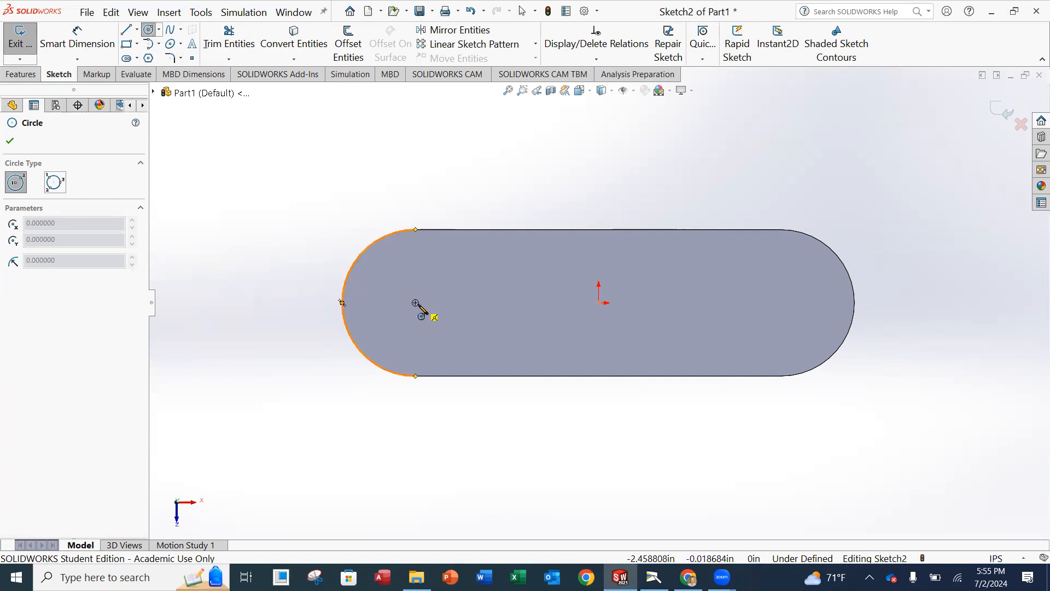
pyautogui.click(416, 302)
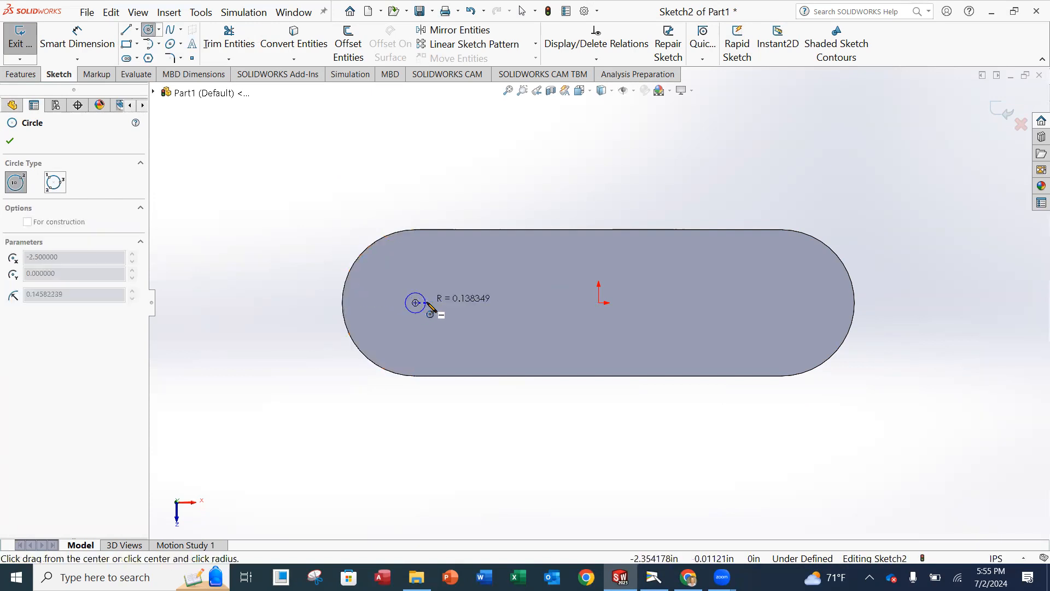
pyautogui.click(445, 303)
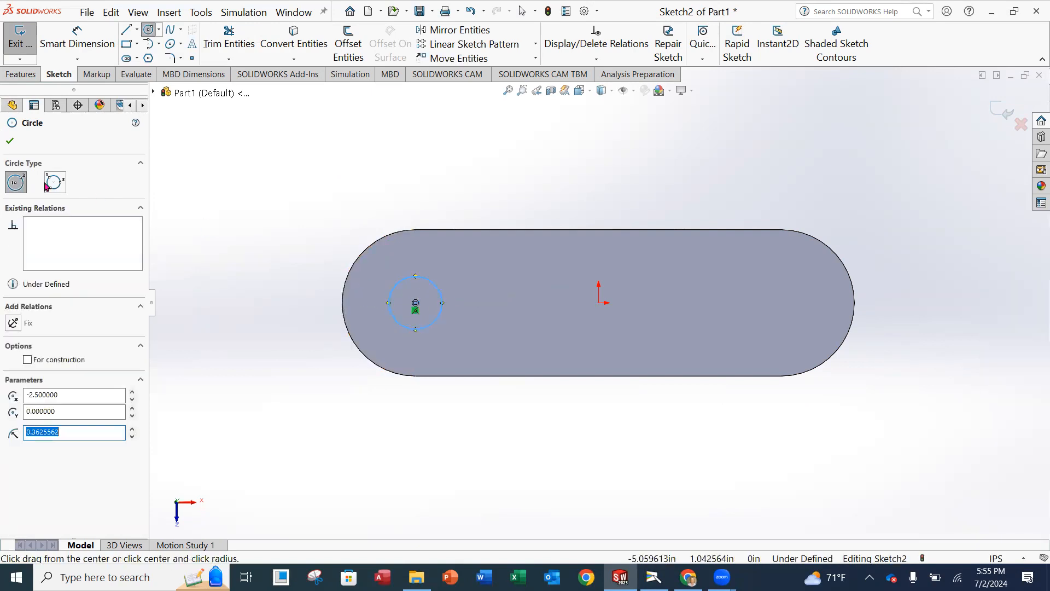
pyautogui.click(8, 143)
# Dimension the circle's diameter as 0.5 in, placed above the plate's left end
pyautogui.click(55, 41)
pyautogui.click(405, 294)
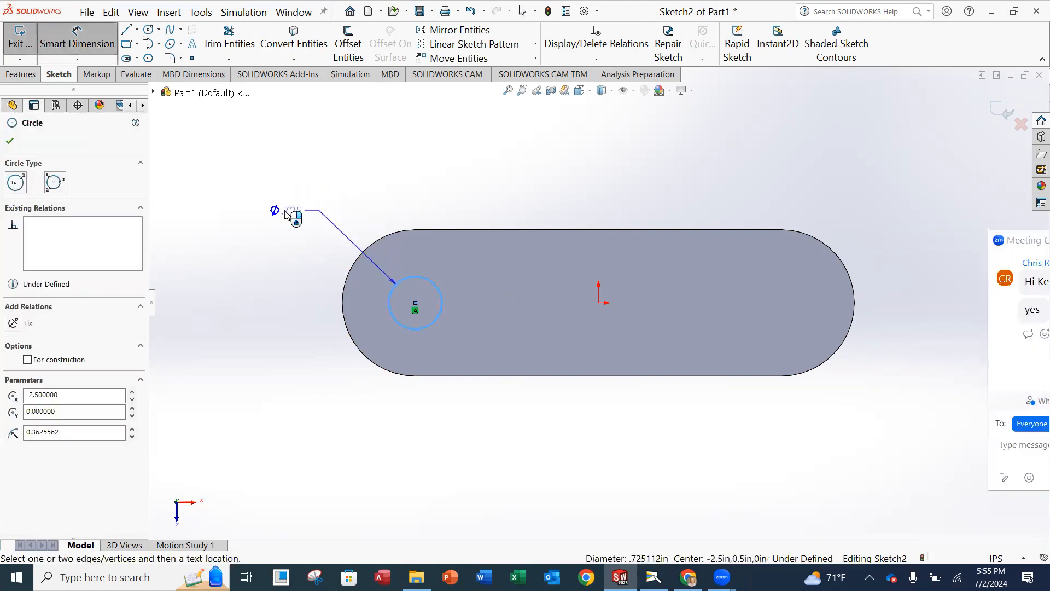
pyautogui.click(287, 210)
pyautogui.write('.5')
pyautogui.press('Return')
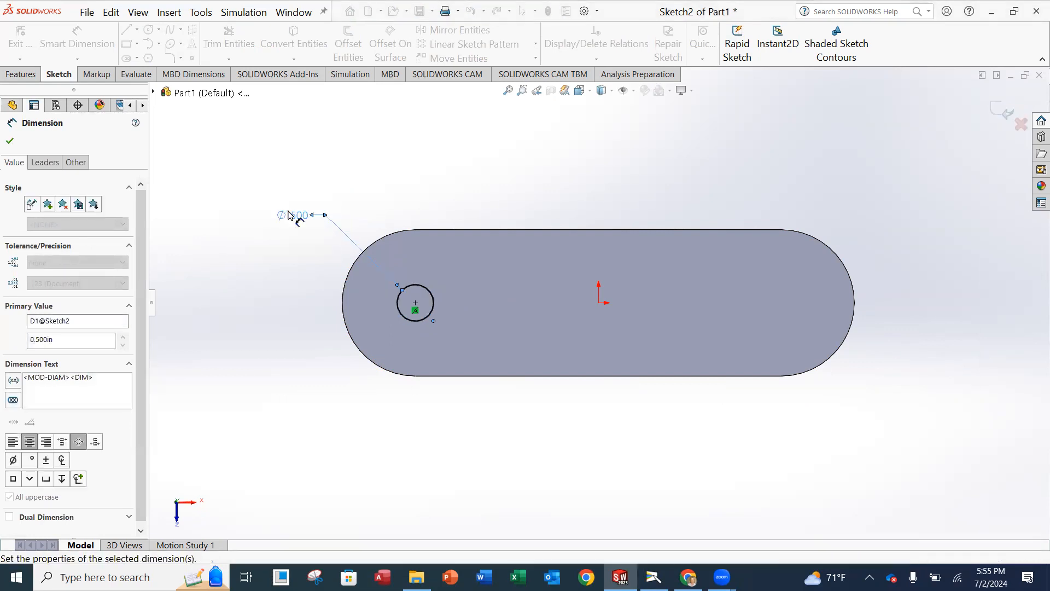
pyautogui.click(360, 183)
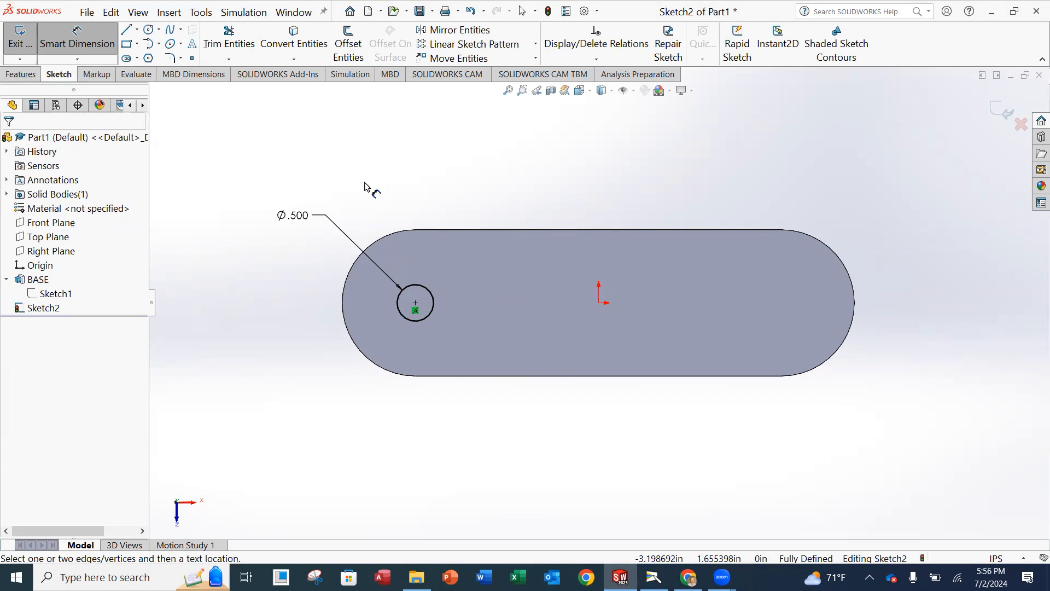
# Finish the circle sketch and cut it through the base with the Through All end condition
pyautogui.click(17, 48)
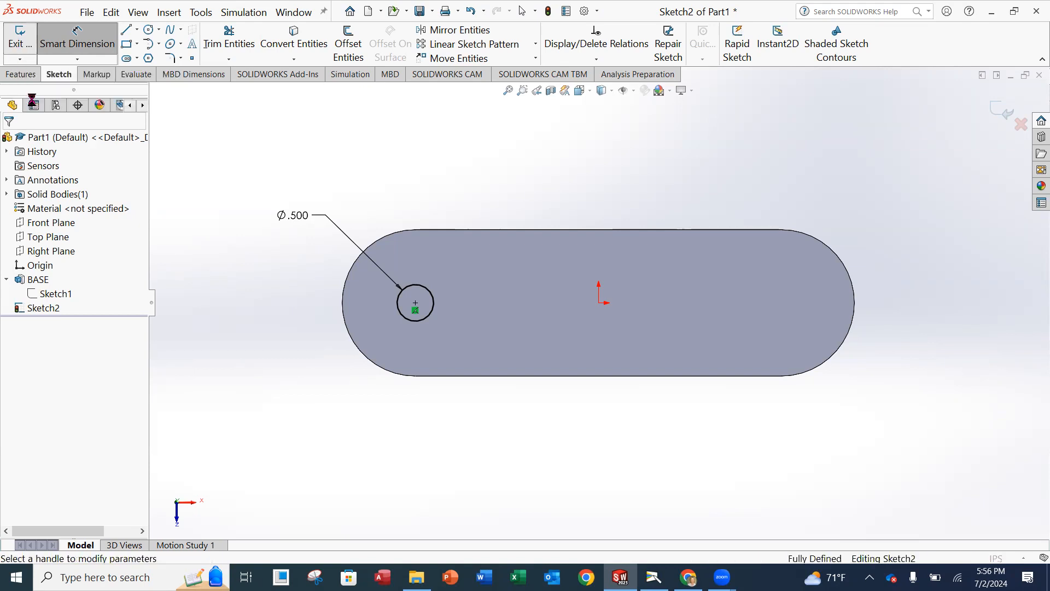
pyautogui.moveTo(320, 309); pyautogui.dragTo(296, 217, button='middle')
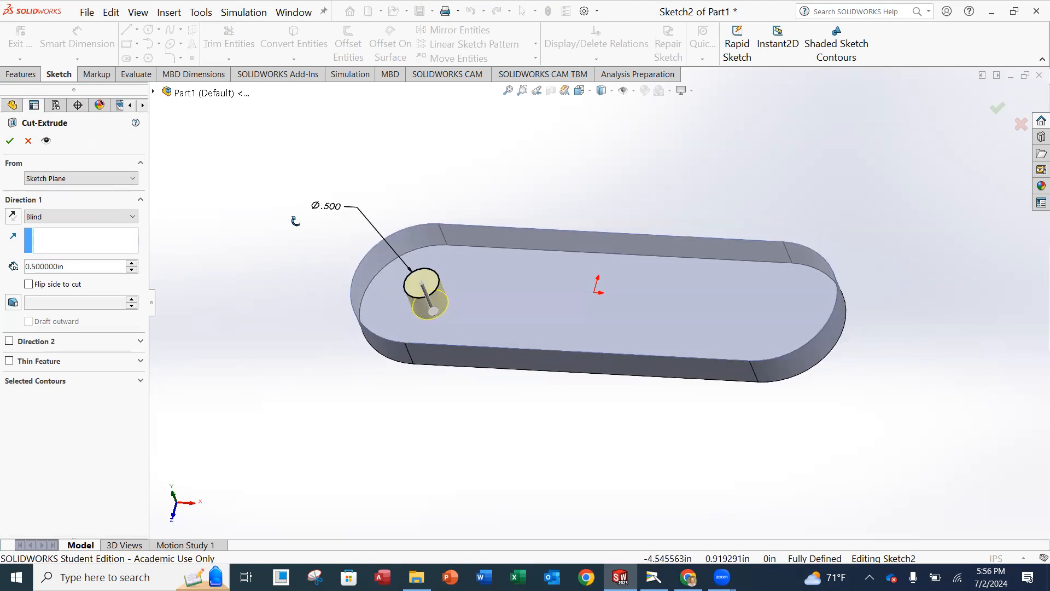
pyautogui.click(119, 218)
pyautogui.click(105, 237)
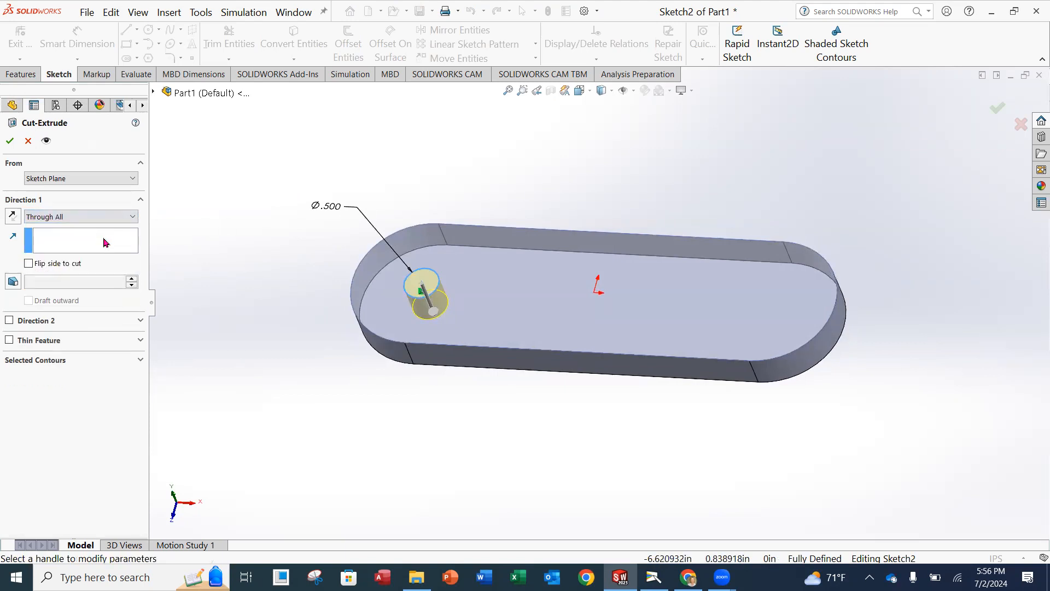
pyautogui.click(10, 141)
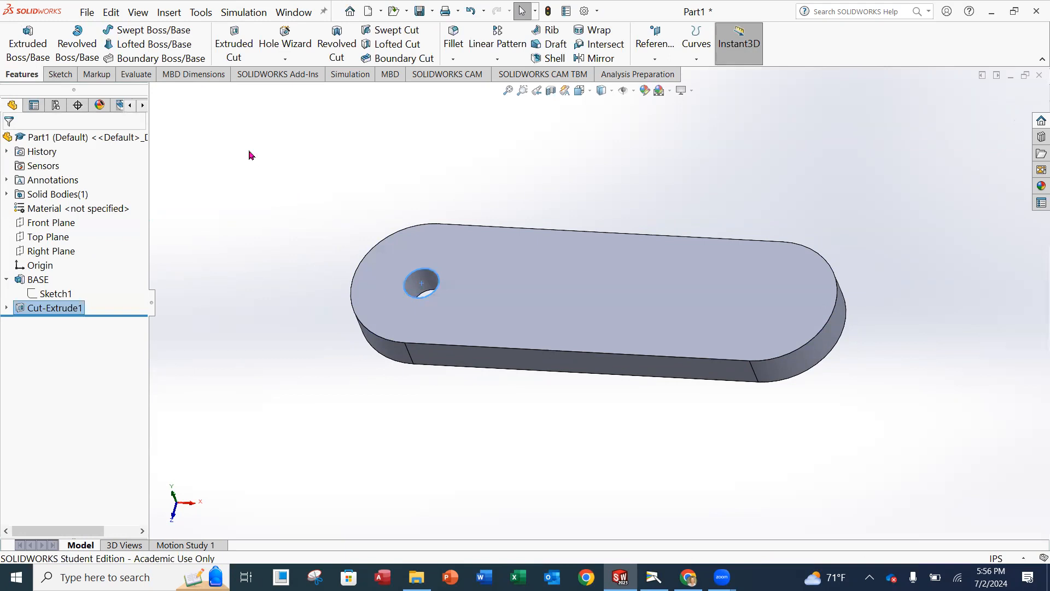
# Rename the cut feature as .50 DIA HOLE
pyautogui.click(46, 308)
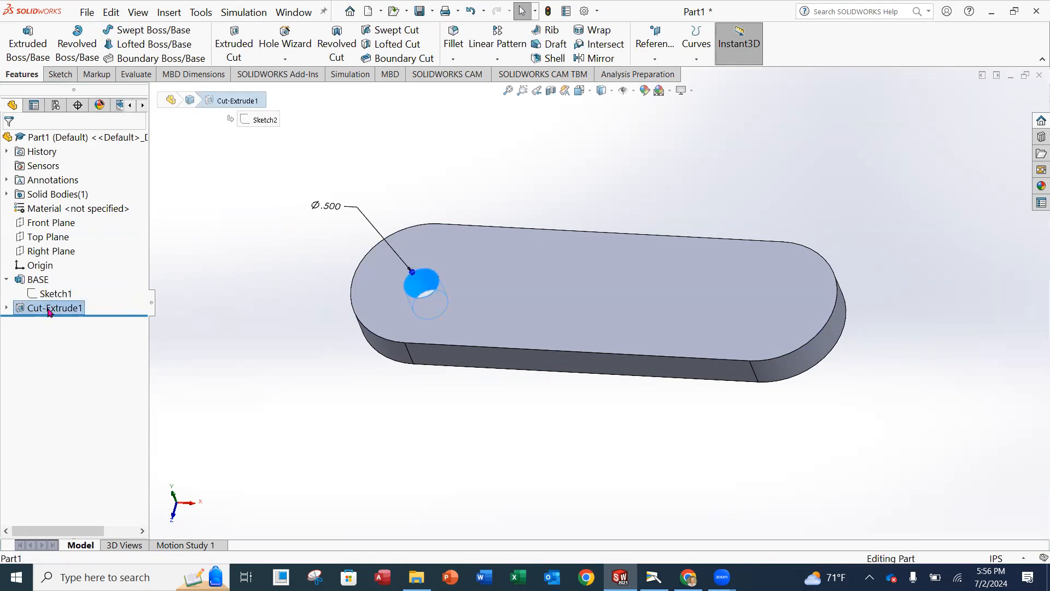
pyautogui.rightClick(48, 310)
pyautogui.click(116, 517)
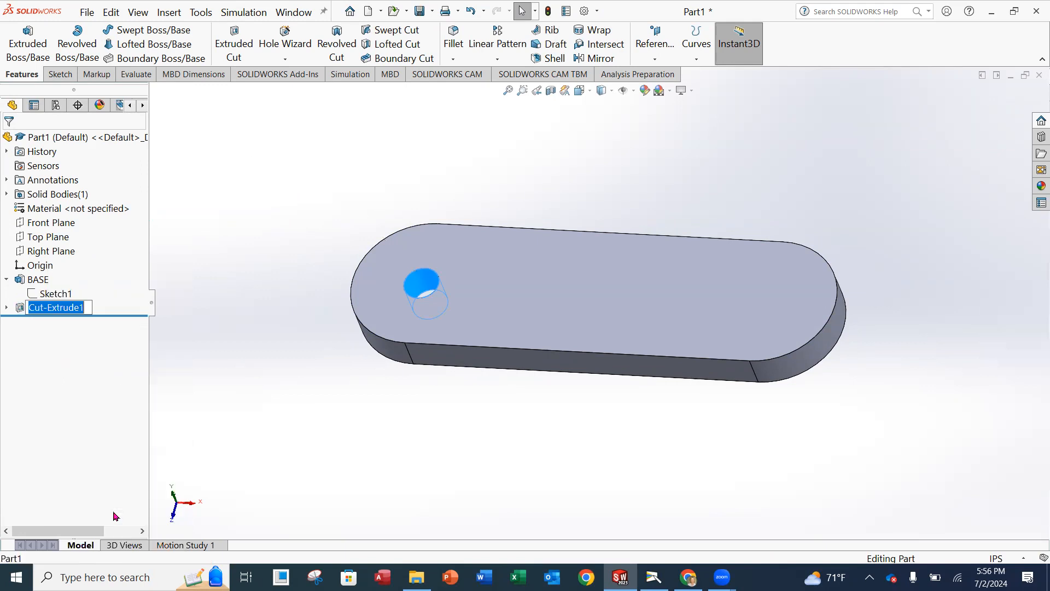
pyautogui.write('.50')
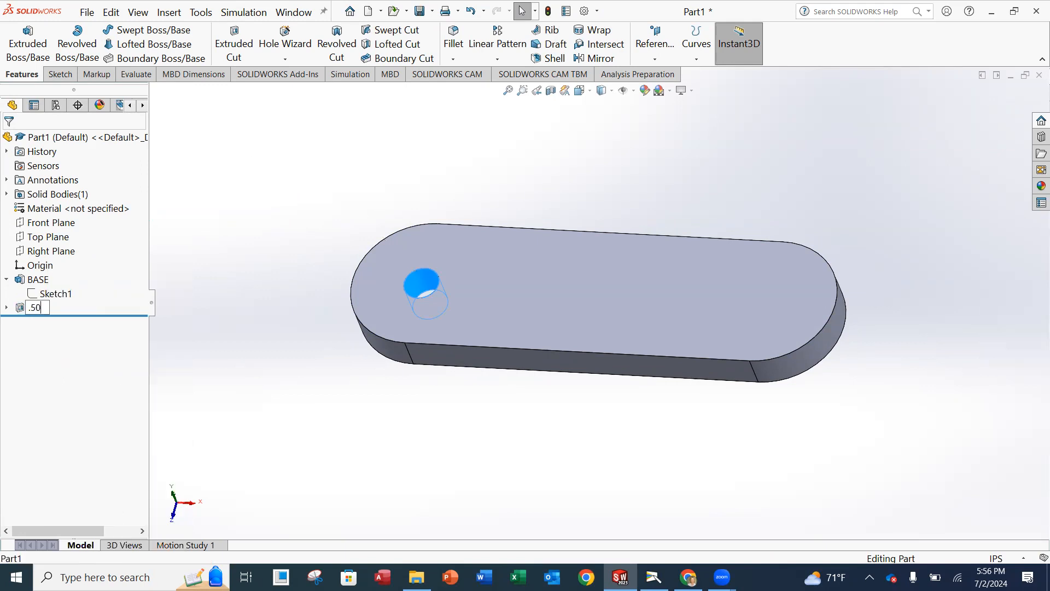
pyautogui.write(' DIA HOLE')
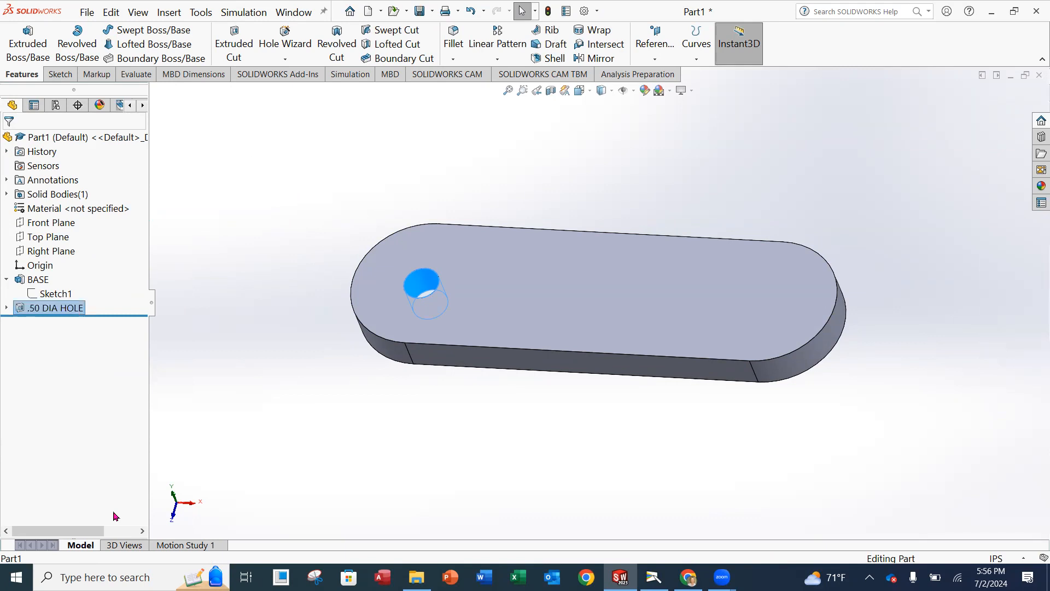
pyautogui.click(304, 281)
# Mirror the .50 DIA HOLE feature about the Right Plane to add the matching hole at the base's other end
pyautogui.moveTo(591, 300); pyautogui.dragTo(597, 325, button='middle')
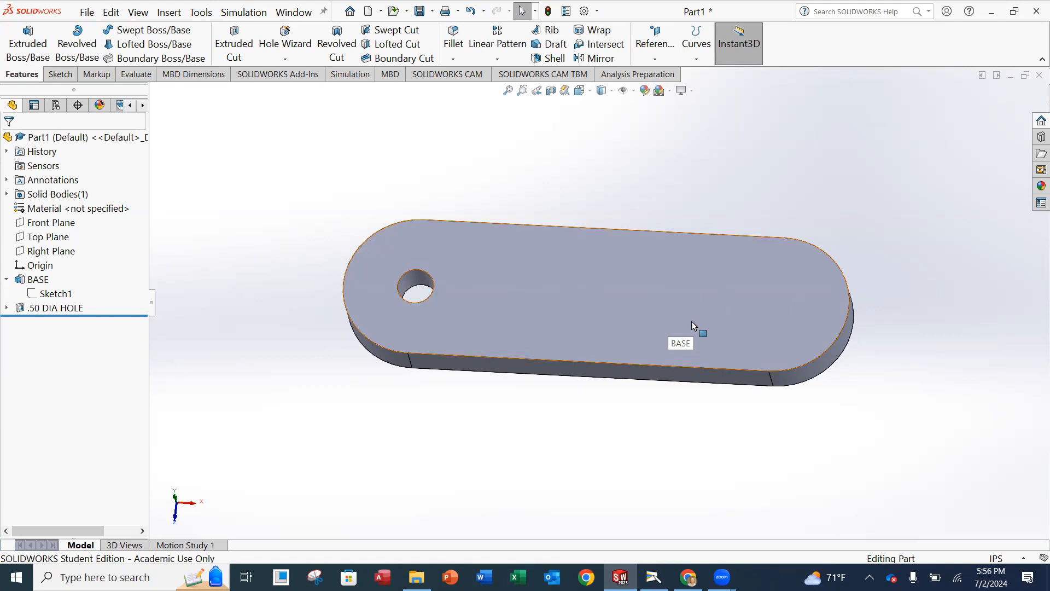
pyautogui.click(46, 310)
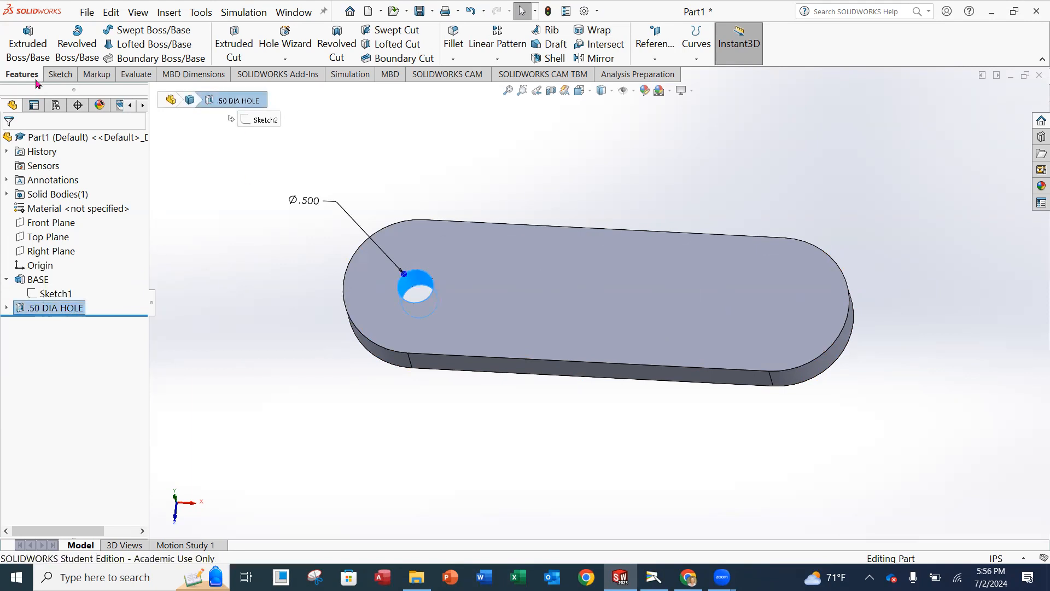
pyautogui.click(590, 59)
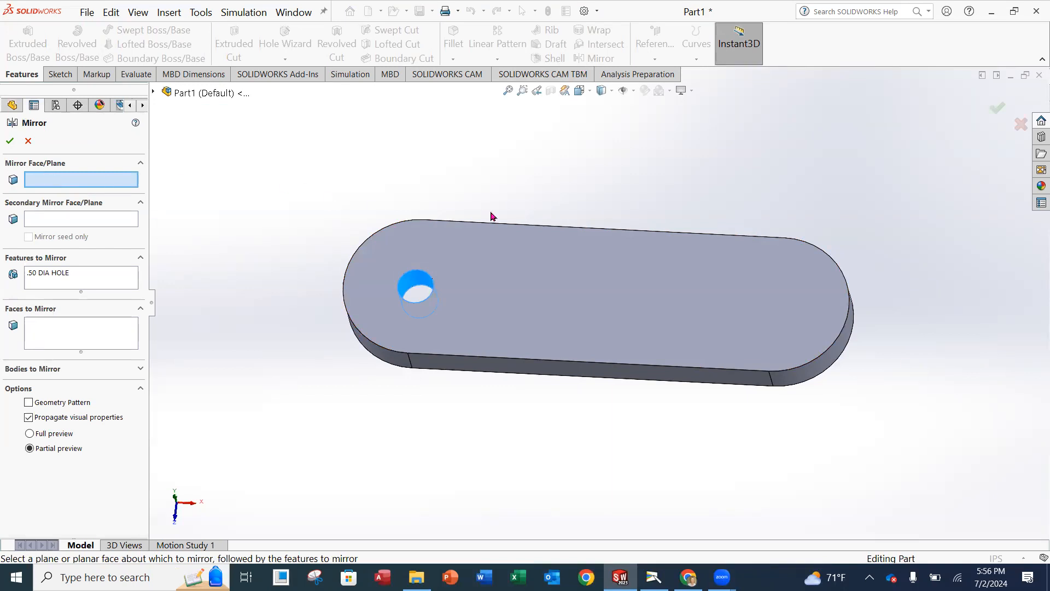
pyautogui.scroll(2, 519, 229)
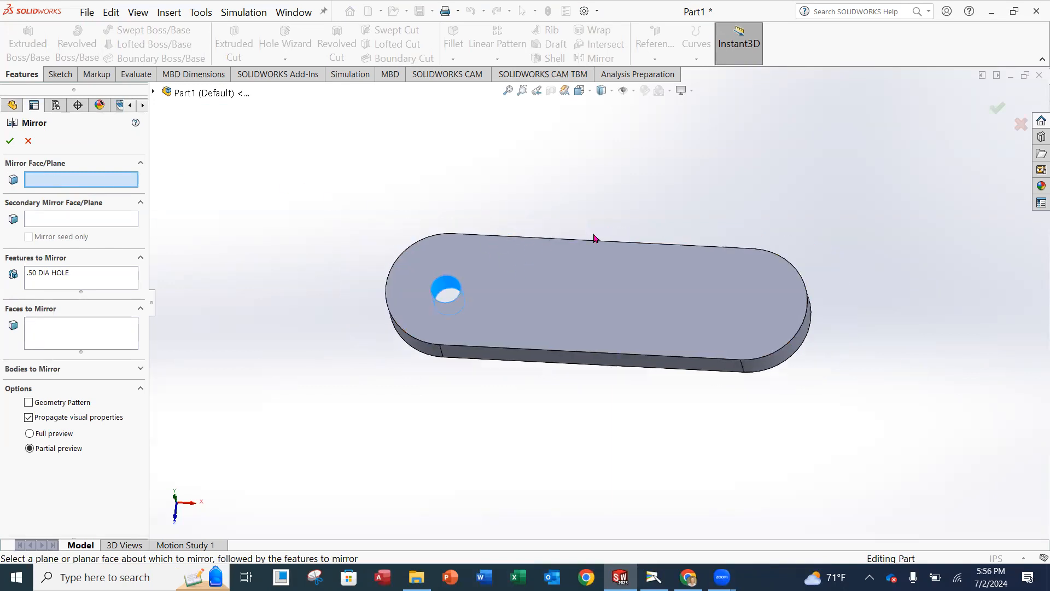
pyautogui.click(199, 94)
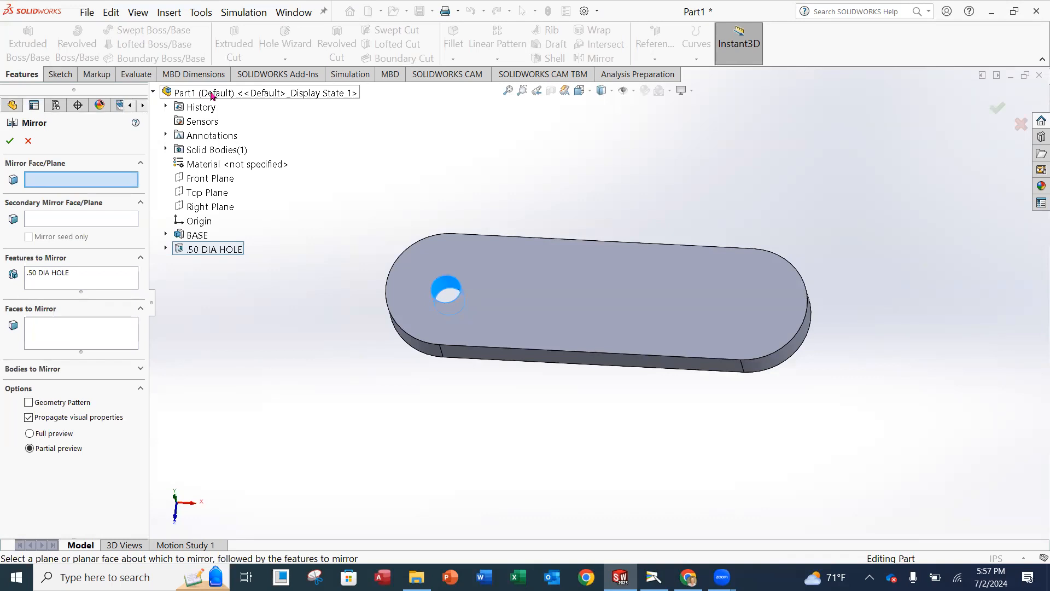
pyautogui.click(214, 208)
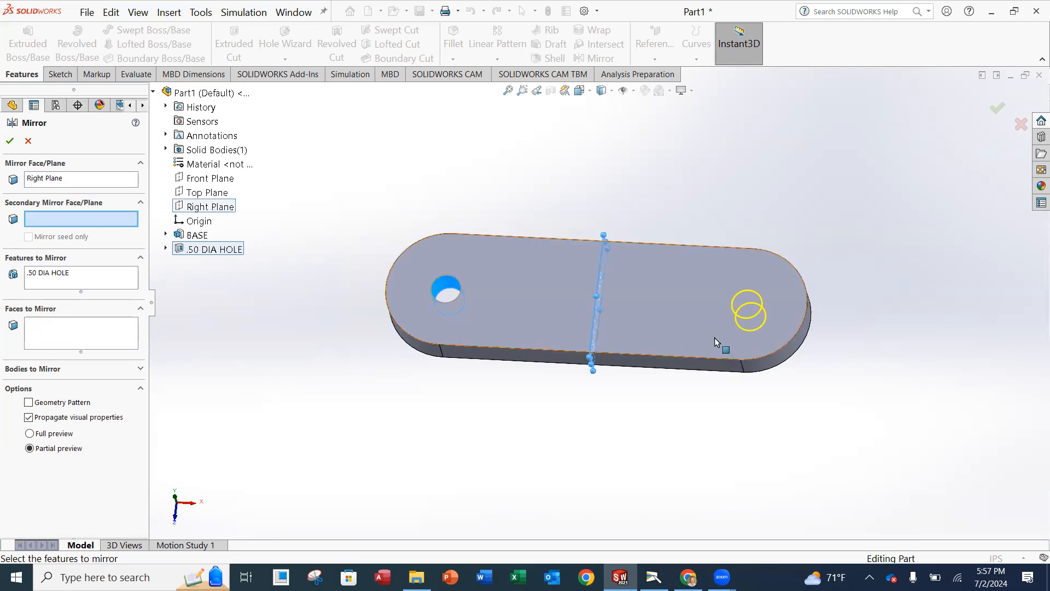
pyautogui.moveTo(803, 308)
pyautogui.mouseDown(button='middle')
pyautogui.moveTo(828, 343)
pyautogui.moveTo(823, 306)
pyautogui.moveTo(804, 327)
pyautogui.mouseUp(button='middle')
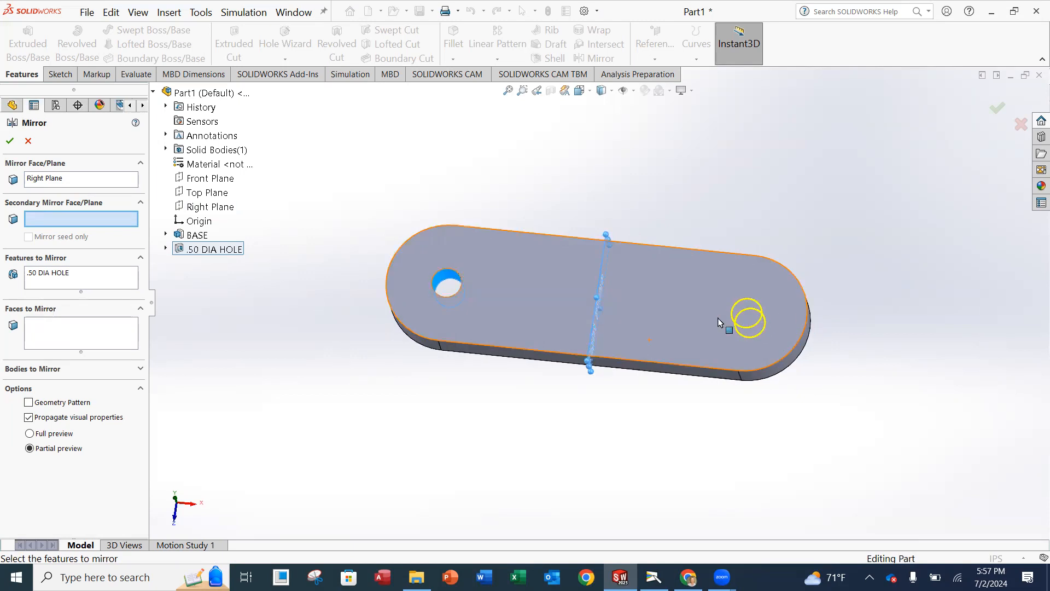
pyautogui.click(10, 142)
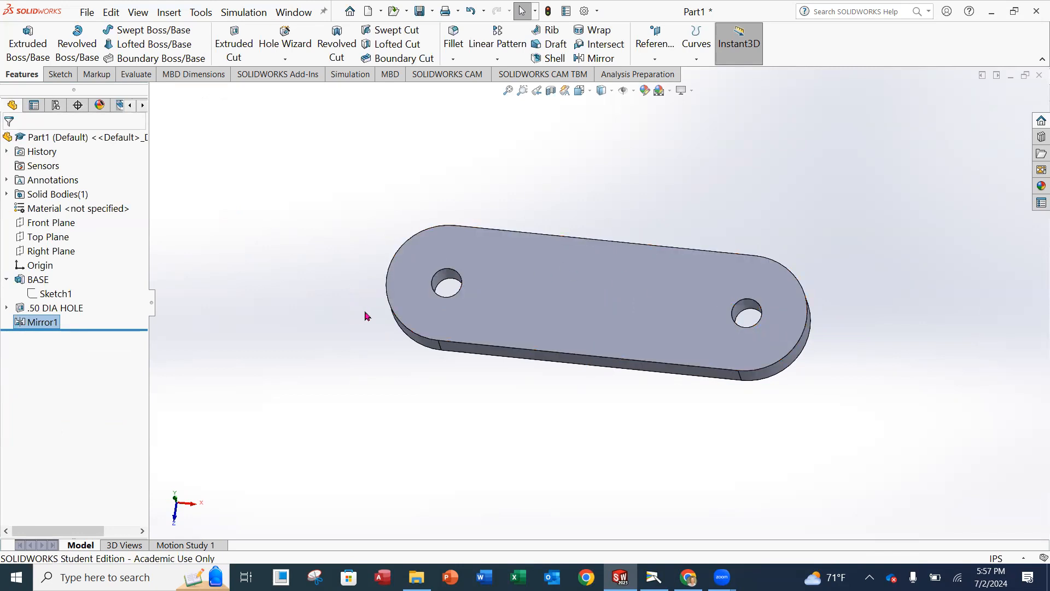
pyautogui.click(7, 308)
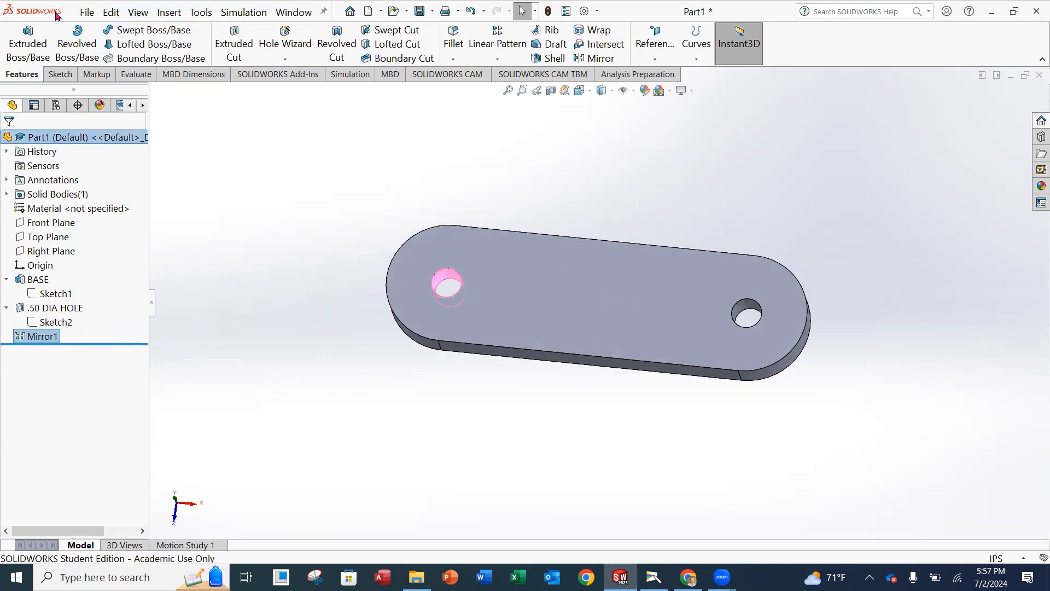
# Save the part as UBRACKET_TUTORIAL1 in the Module4 folder of SolidWorks-forMachinists
pyautogui.click(94, 15)
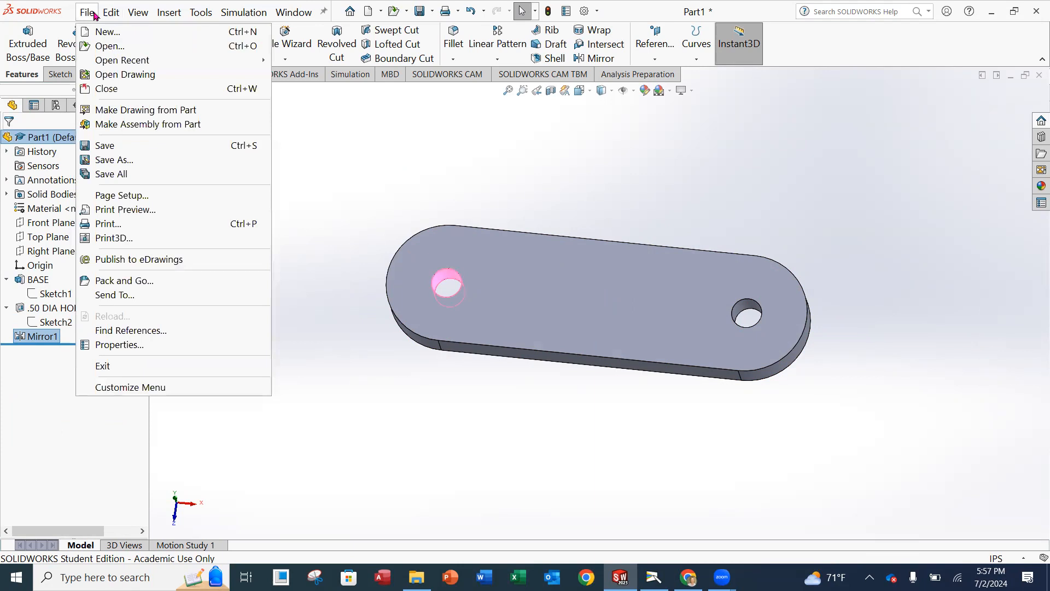
pyautogui.click(119, 160)
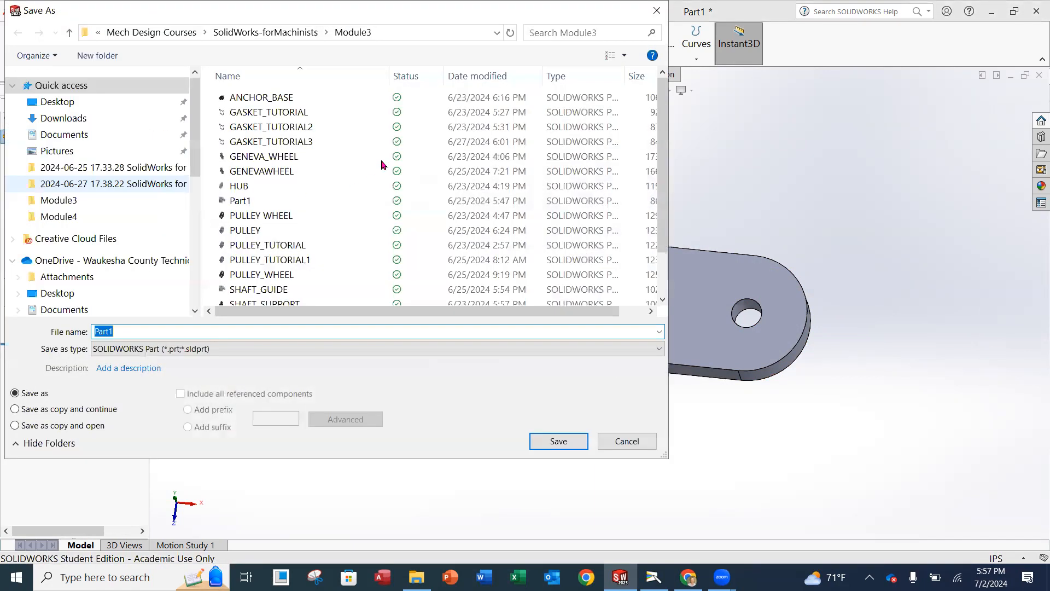
pyautogui.click(303, 32)
pyautogui.doubleClick(258, 158)
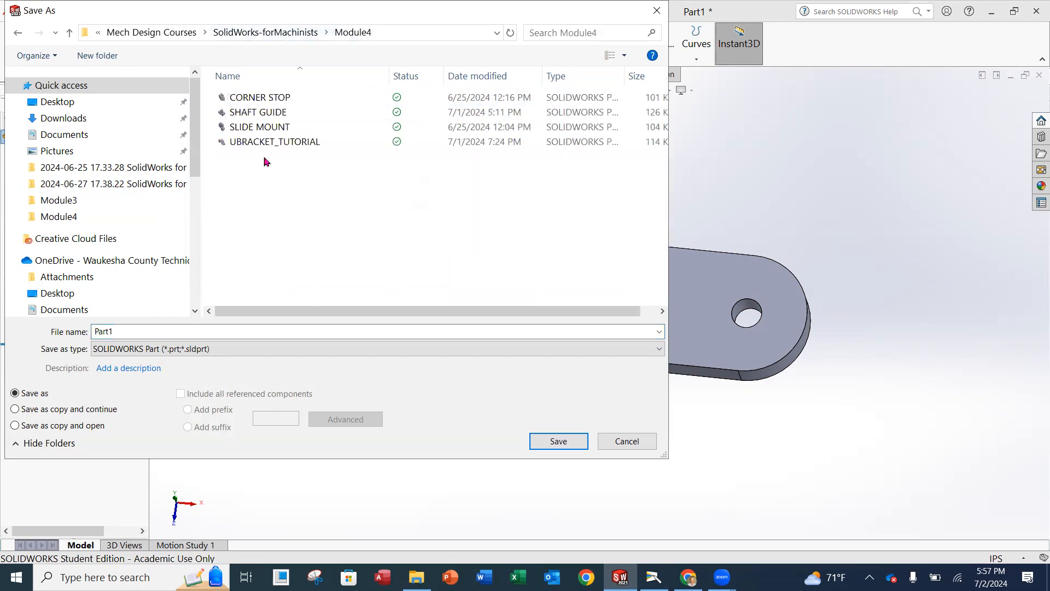
pyautogui.doubleClick(272, 331)
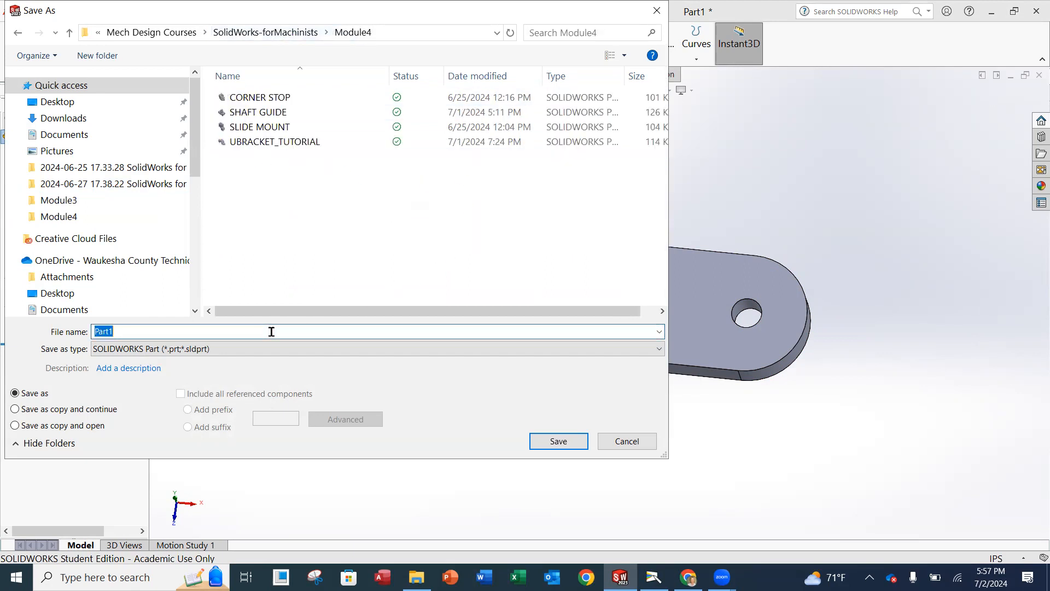
pyautogui.write('UBRACKET')
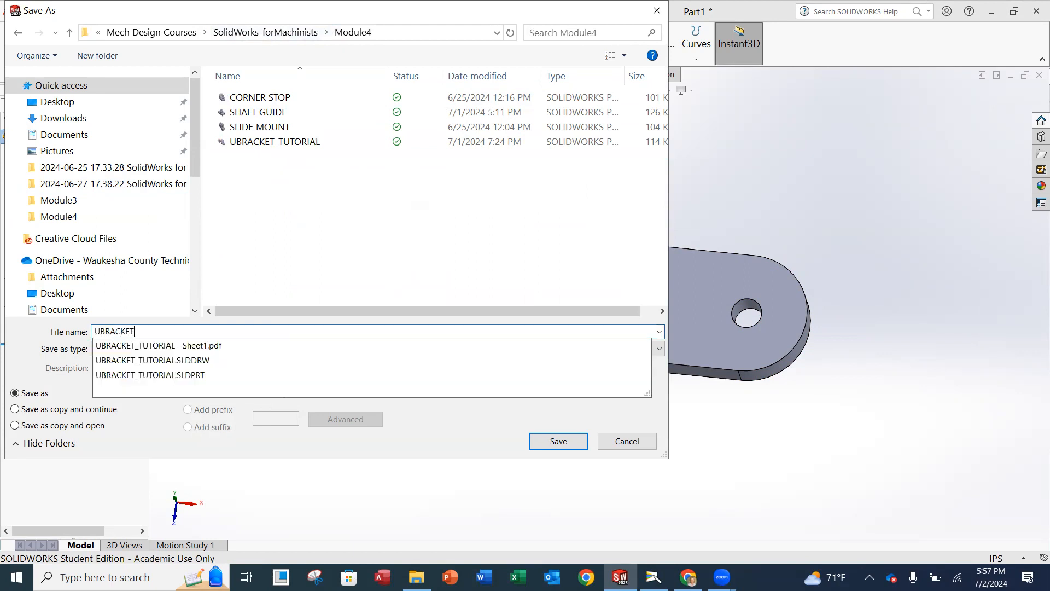
pyautogui.write('_TUTORIAL1')
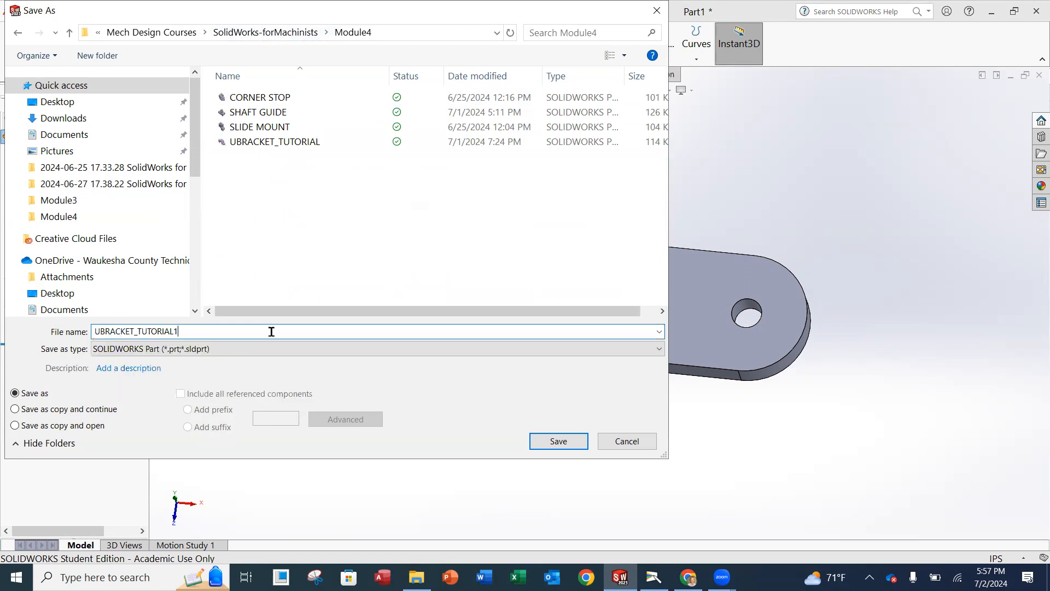
pyautogui.click(576, 442)
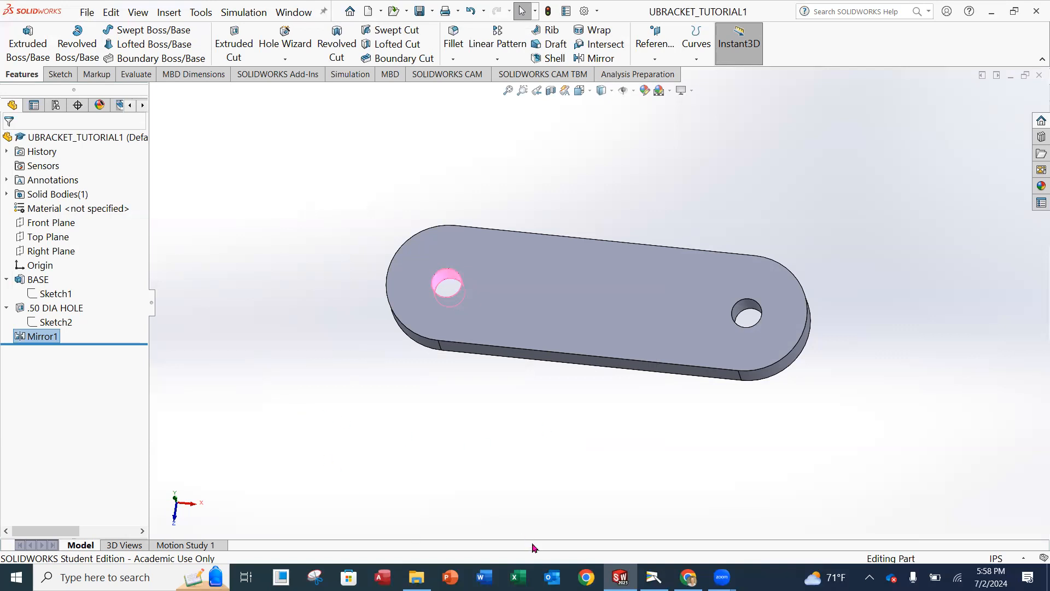
# Return to the part in SOLIDWORKS and start an Extruded Boss/Base sketch on the Front Plane
pyautogui.click(620, 577)
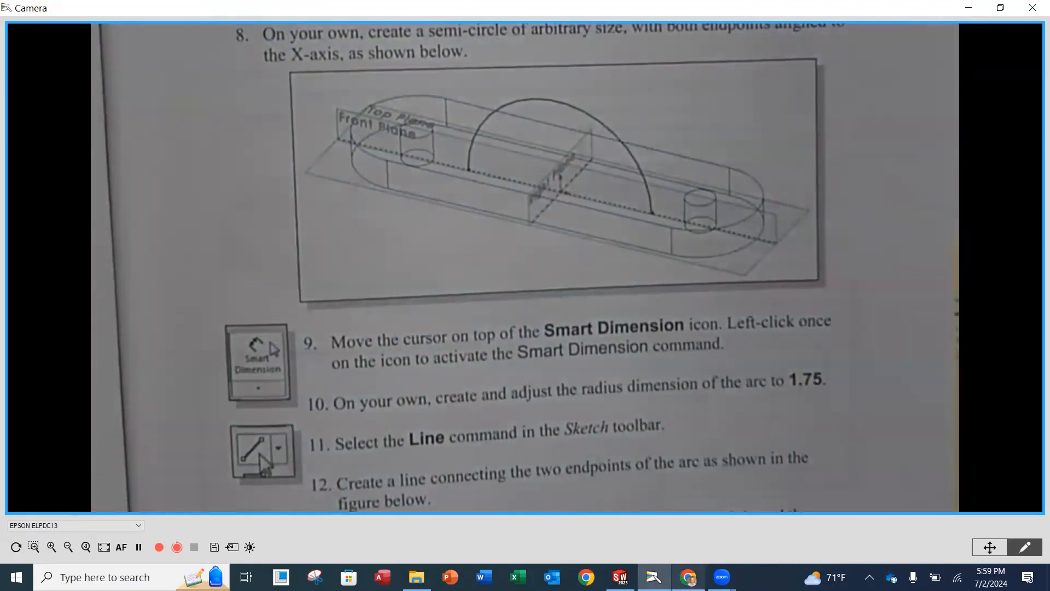
pyautogui.hotkey('alt', 'Tab')
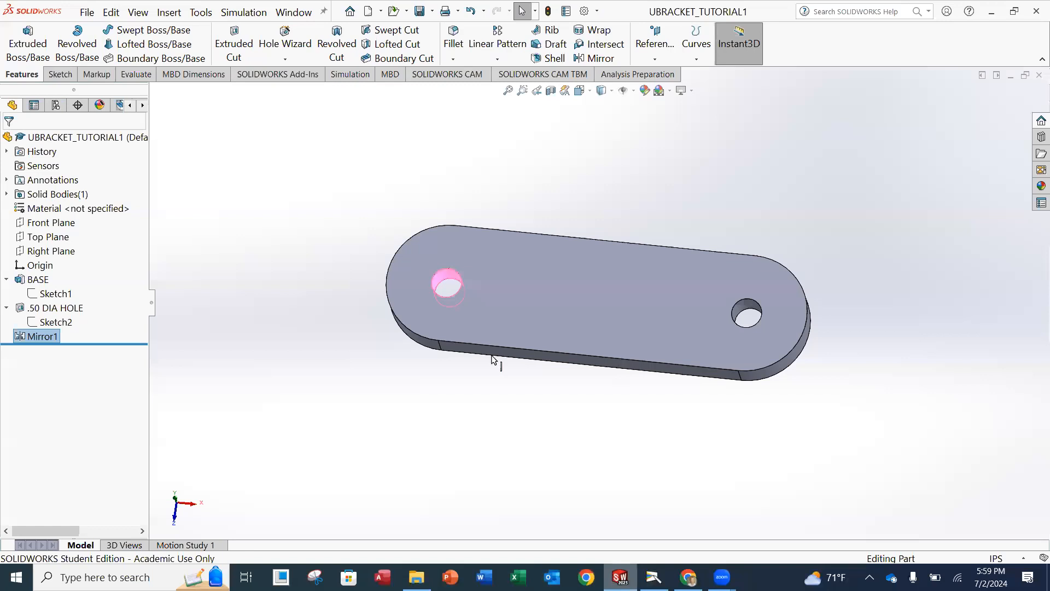
pyautogui.click(26, 52)
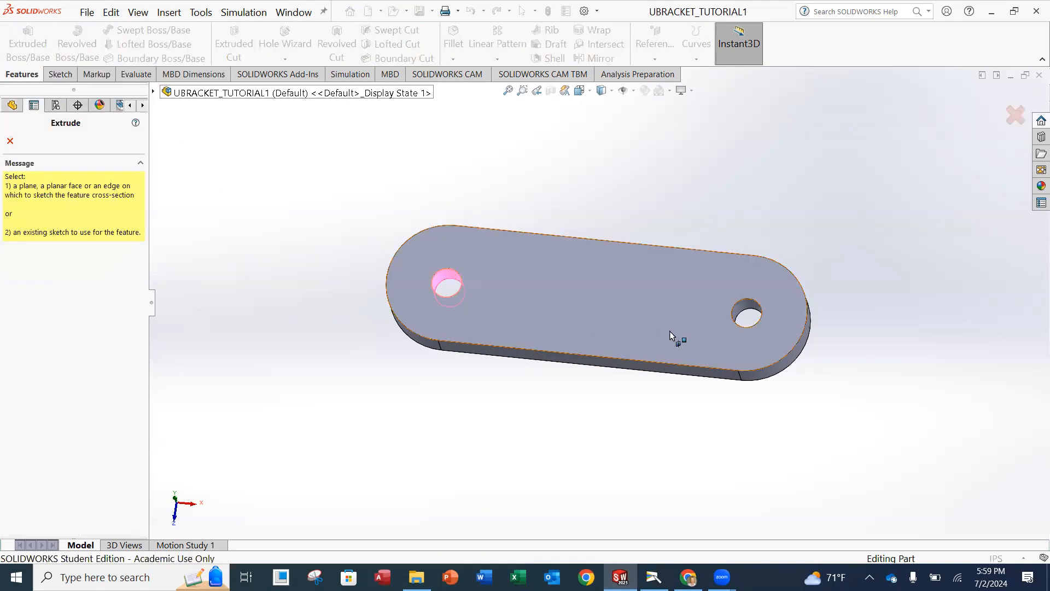
pyautogui.click(181, 94)
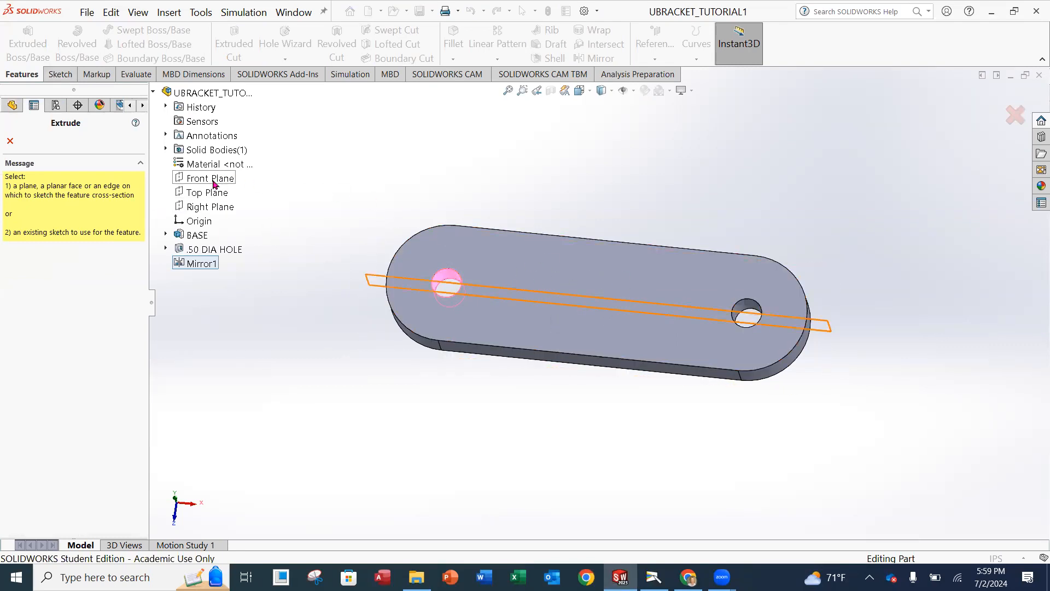
pyautogui.moveTo(375, 200); pyautogui.dragTo(376, 149, button='middle')
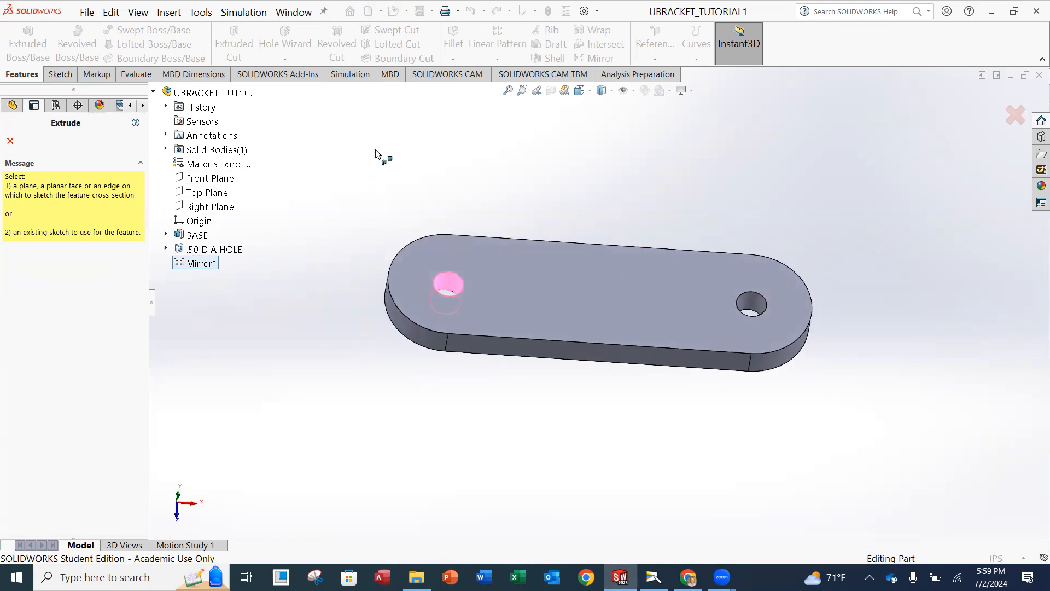
pyautogui.click(207, 178)
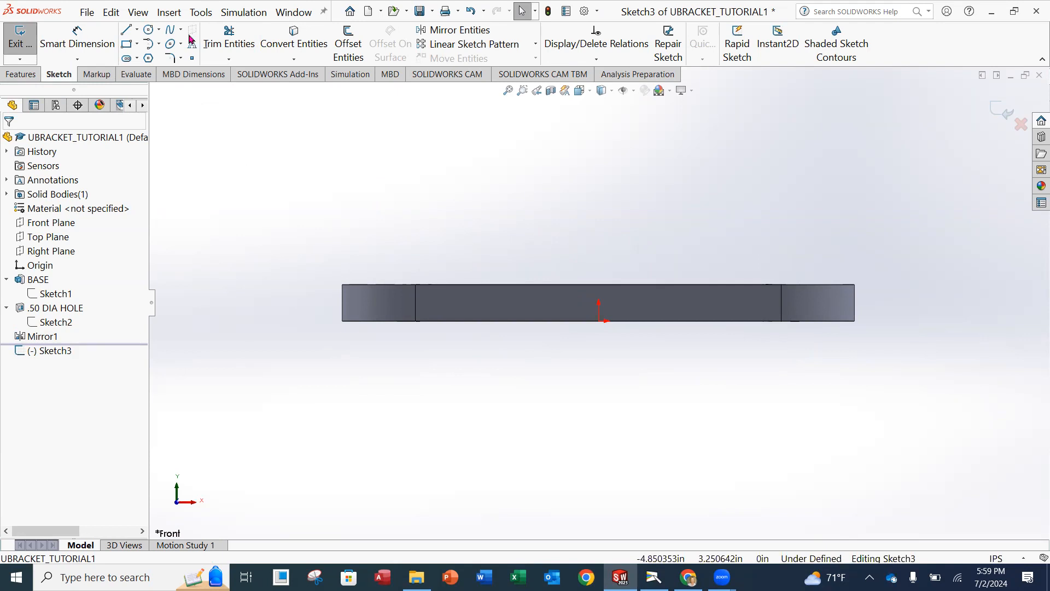
# Sketch a circle of about 1.96 in radius centered on the origin
pyautogui.click(148, 32)
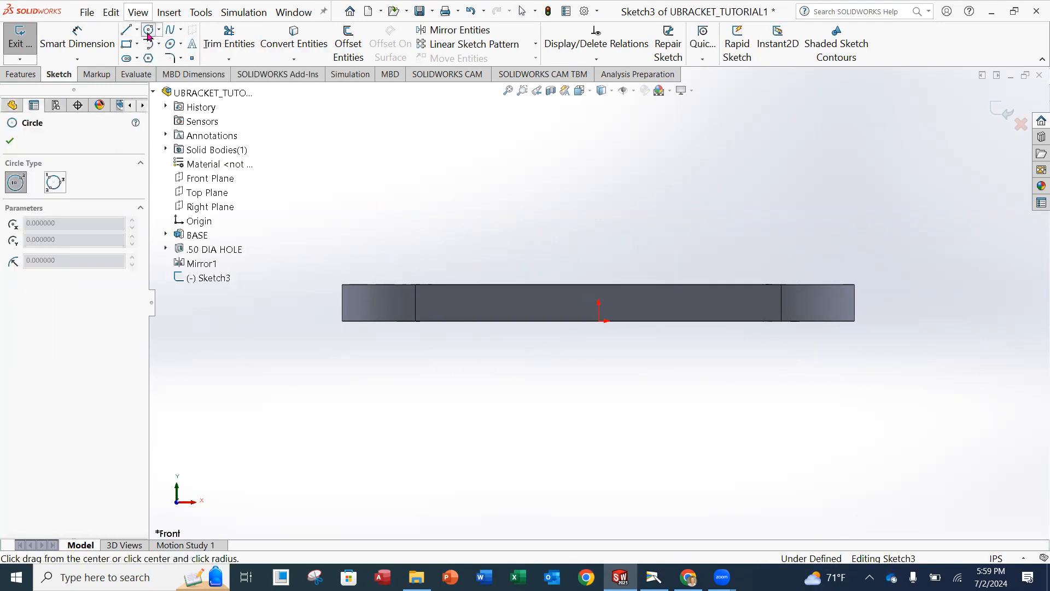
pyautogui.click(599, 321)
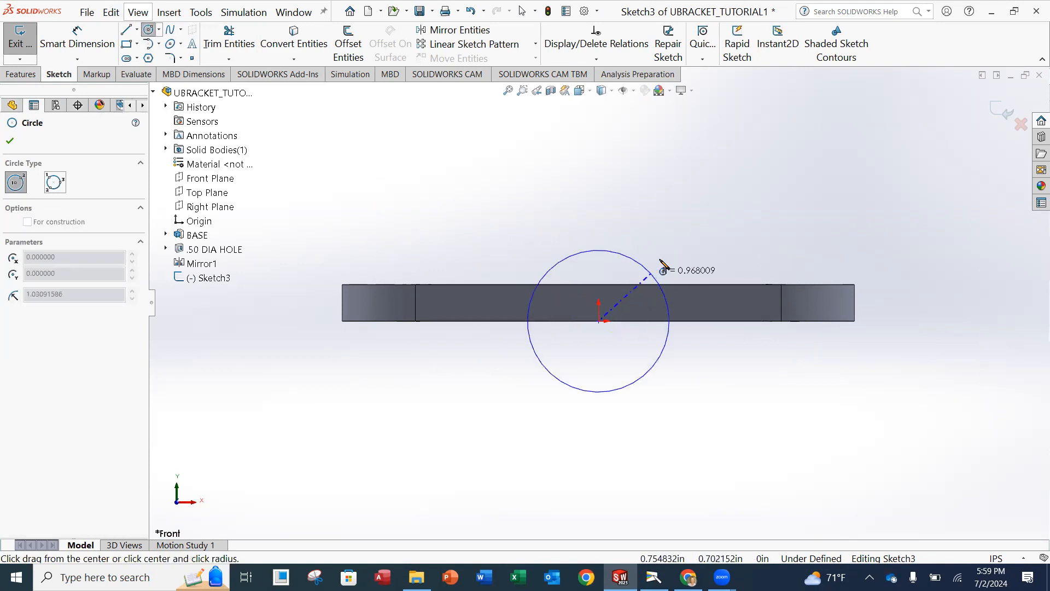
pyautogui.click(685, 213)
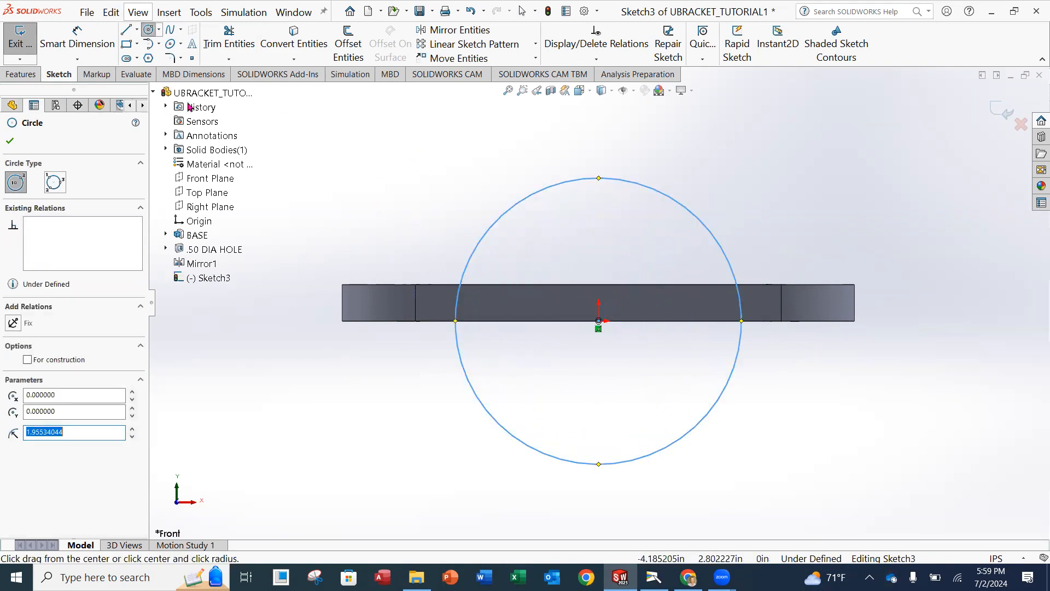
pyautogui.press('Escape')
# Dimension the circle's diameter as 3.5 in, placed above the circle's upper right side
pyautogui.click(77, 39)
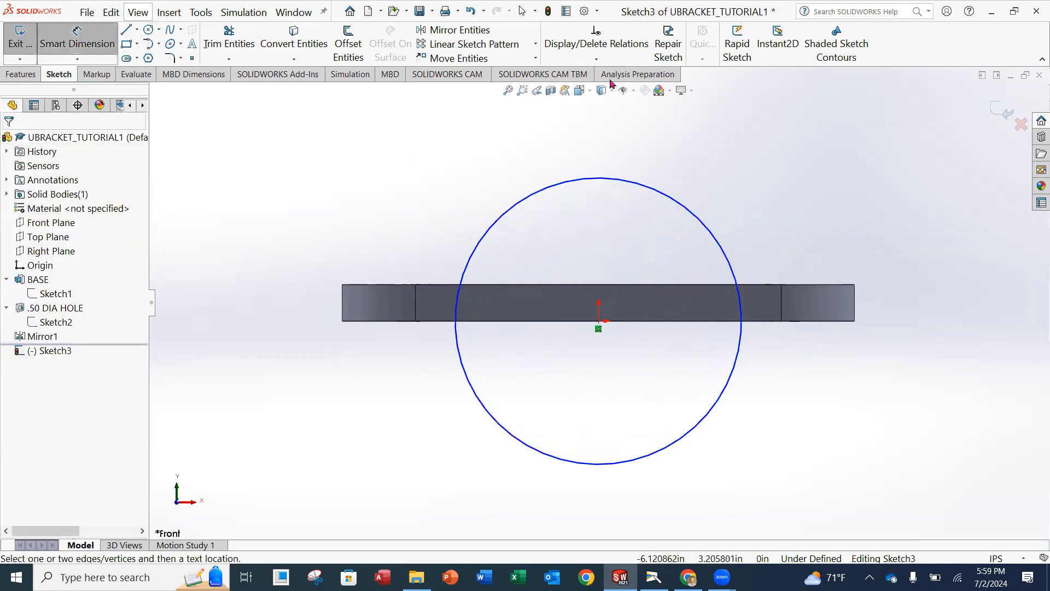
pyautogui.click(700, 222)
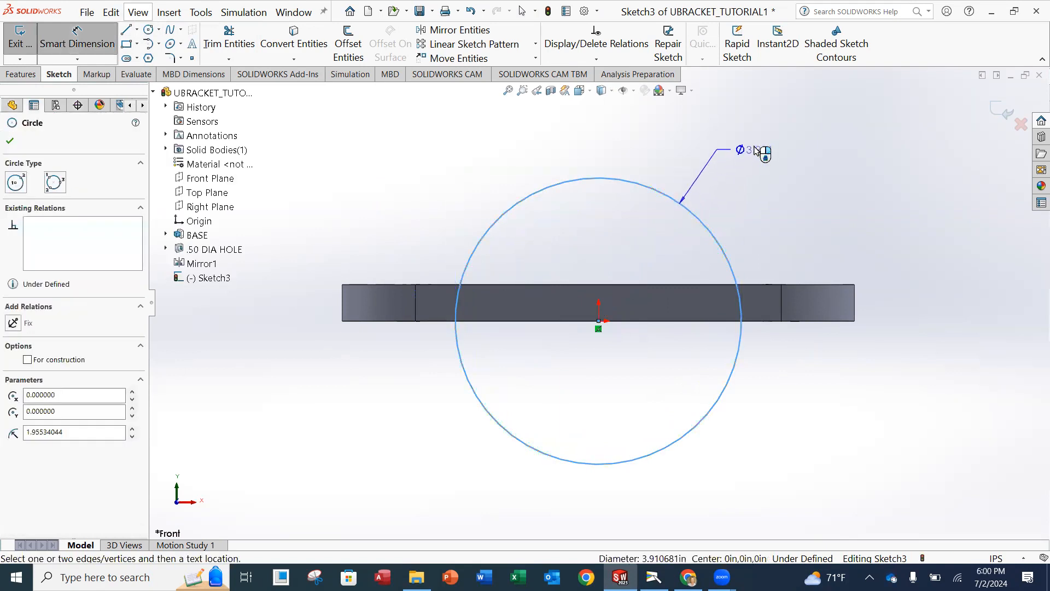
pyautogui.click(753, 150)
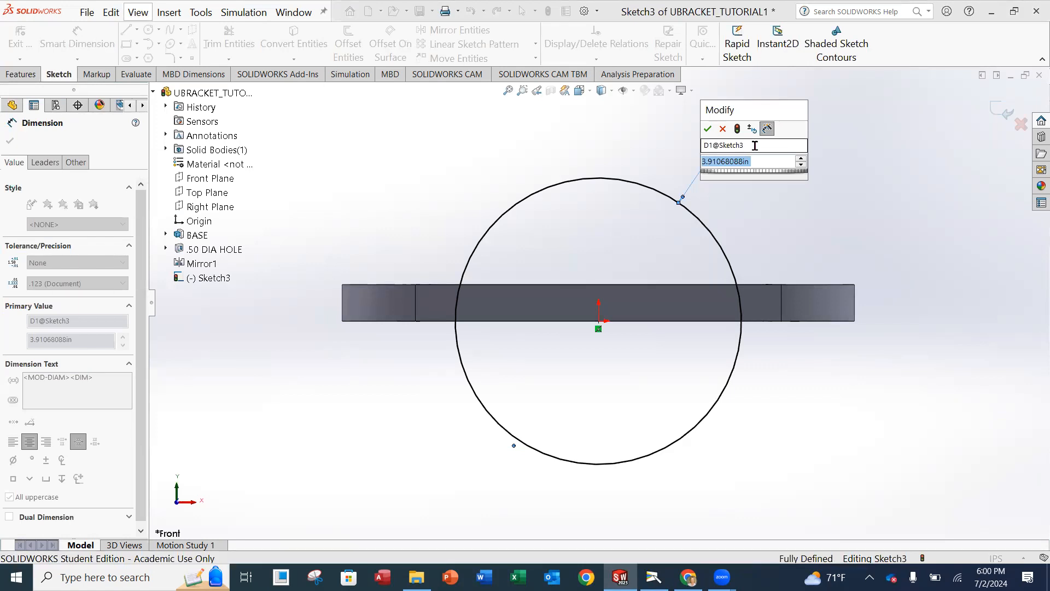
pyautogui.write('3.5')
pyautogui.press('Return')
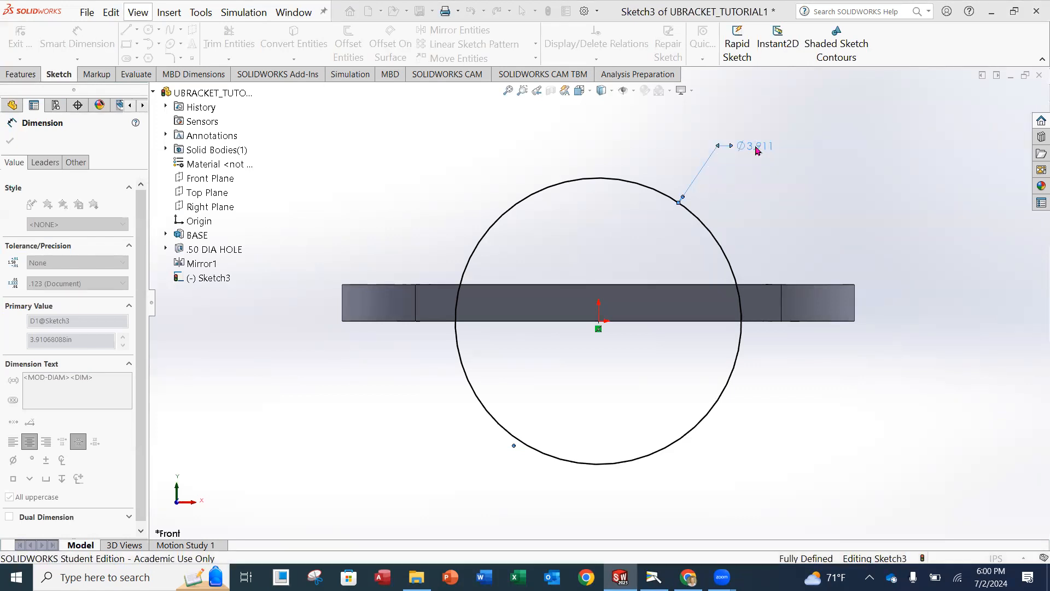
pyautogui.press('Escape')
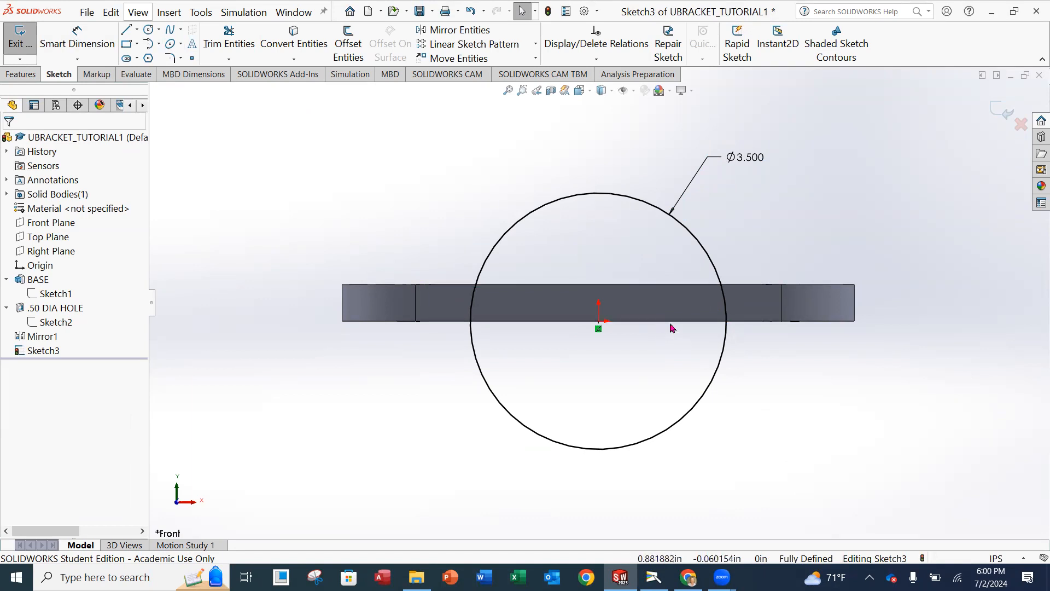
# Convert the base's straight bottom edge into a sketch line running through the circle's center
pyautogui.moveTo(825, 197); pyautogui.dragTo(842, 226, button='middle')
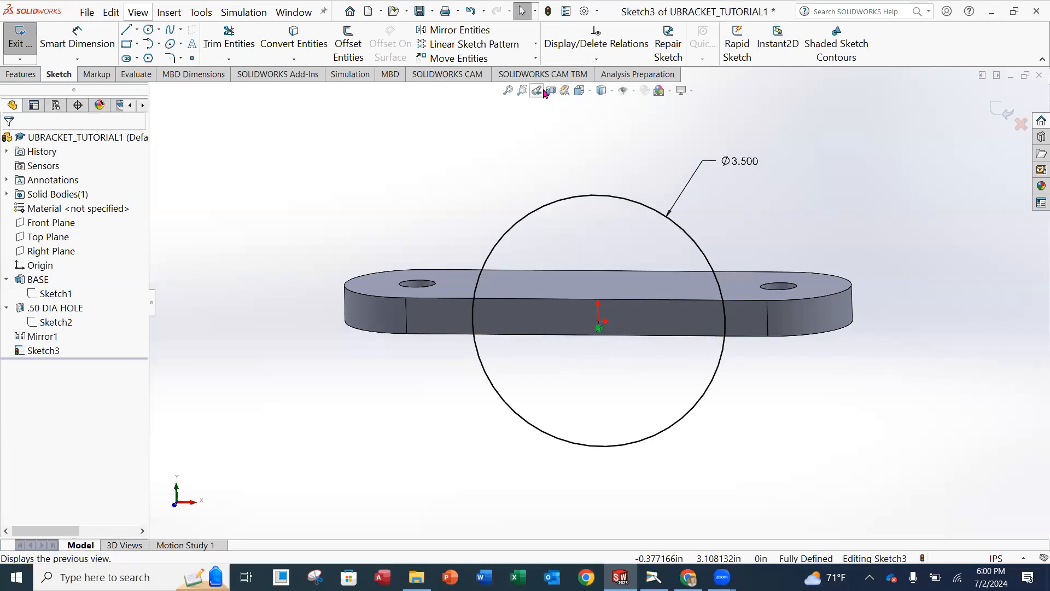
pyautogui.click(580, 90)
pyautogui.click(637, 157)
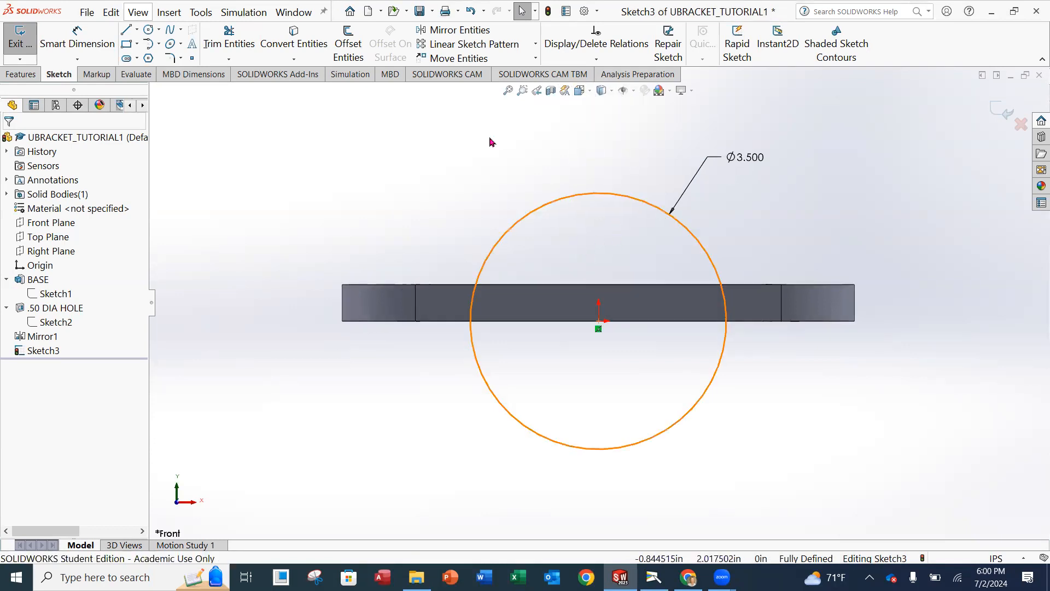
pyautogui.click(548, 326)
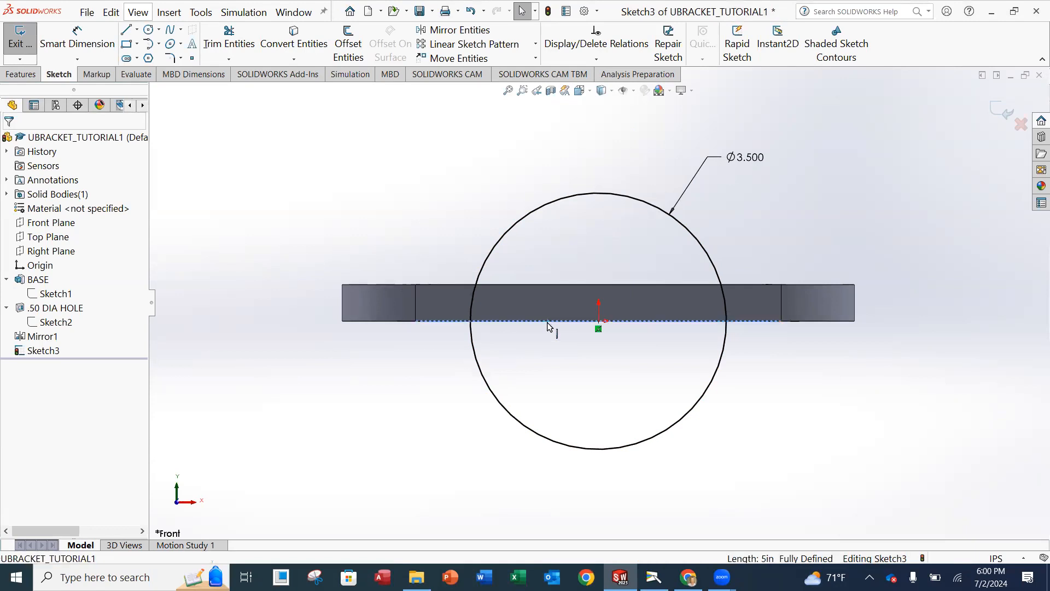
pyautogui.click(308, 47)
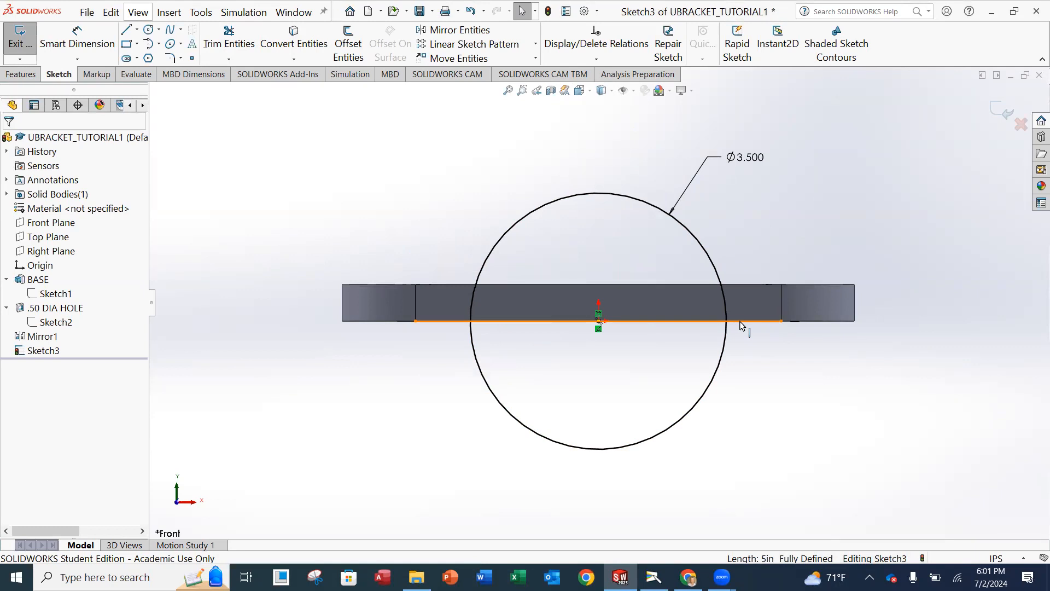
pyautogui.moveTo(881, 169); pyautogui.dragTo(860, 299, button='middle')
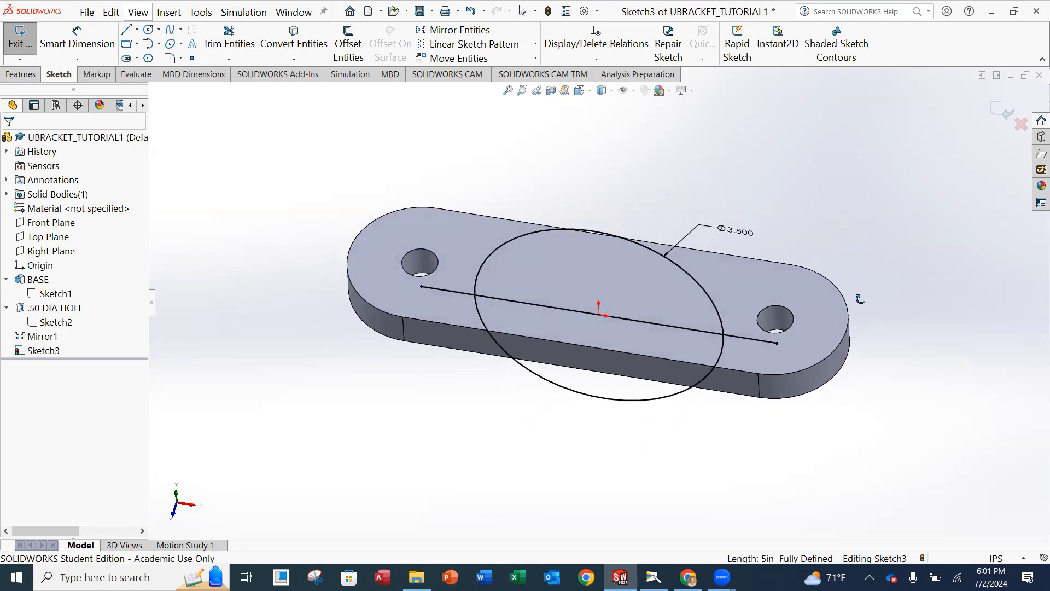
# Trim away the circle's lower half and the line portions outside the circle, leaving a closed semicircle above the base's bottom edge
pyautogui.click(600, 91)
pyautogui.press('space')
pyautogui.click(642, 155)
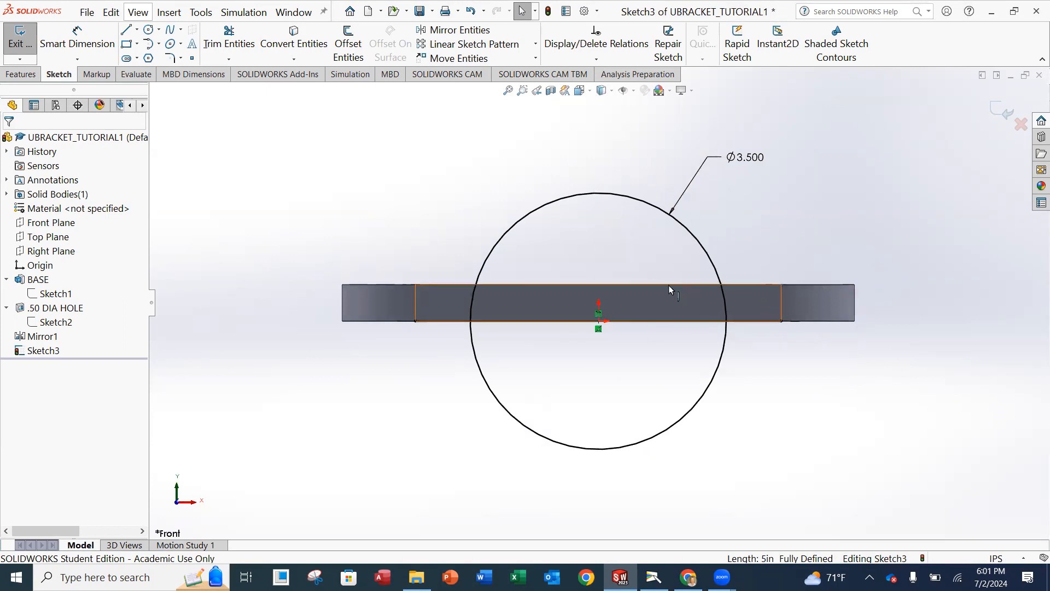
pyautogui.click(226, 40)
pyautogui.scroll(2, 662, 324)
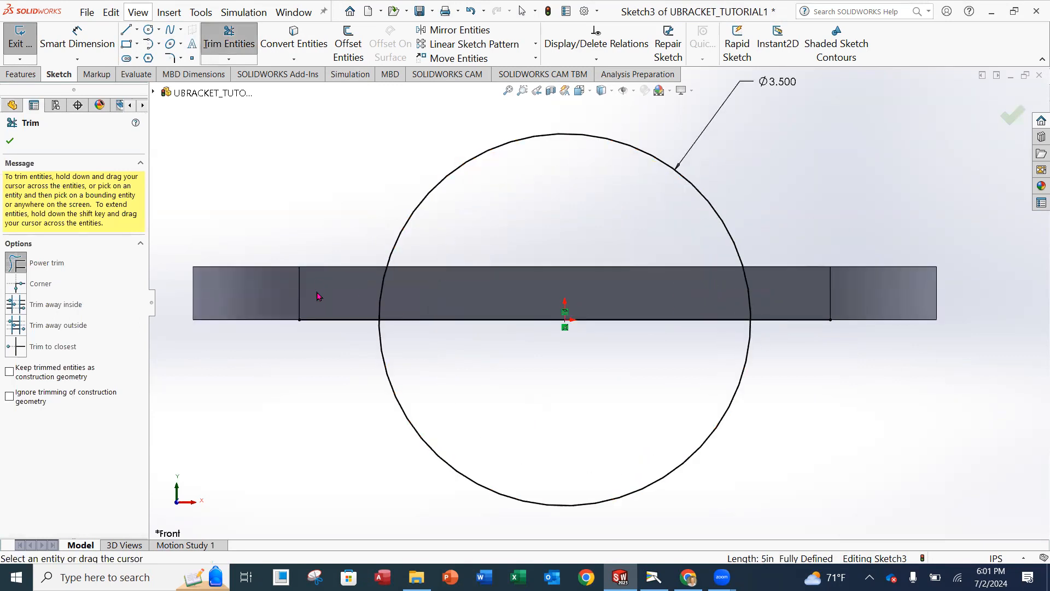
pyautogui.moveTo(323, 284)
pyautogui.mouseDown()
pyautogui.moveTo(332, 356)
pyautogui.moveTo(354, 387)
pyautogui.moveTo(402, 409)
pyautogui.moveTo(516, 415)
pyautogui.moveTo(728, 414)
pyautogui.moveTo(772, 403)
pyautogui.moveTo(811, 366)
pyautogui.moveTo(803, 298)
pyautogui.mouseUp()
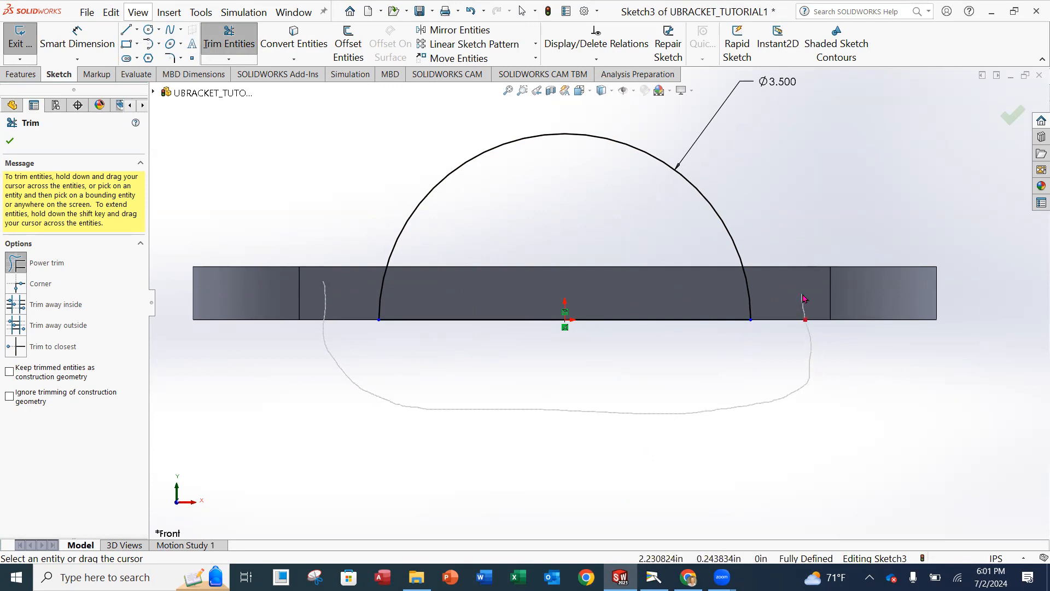
pyautogui.moveTo(803, 298); pyautogui.dragTo(804, 295)
pyautogui.scroll(-3, 842, 209)
pyautogui.scroll(4, 706, 228)
pyautogui.moveTo(678, 238)
pyautogui.mouseDown(button='middle')
pyautogui.moveTo(663, 240)
pyautogui.moveTo(678, 265)
pyautogui.mouseUp(button='middle')
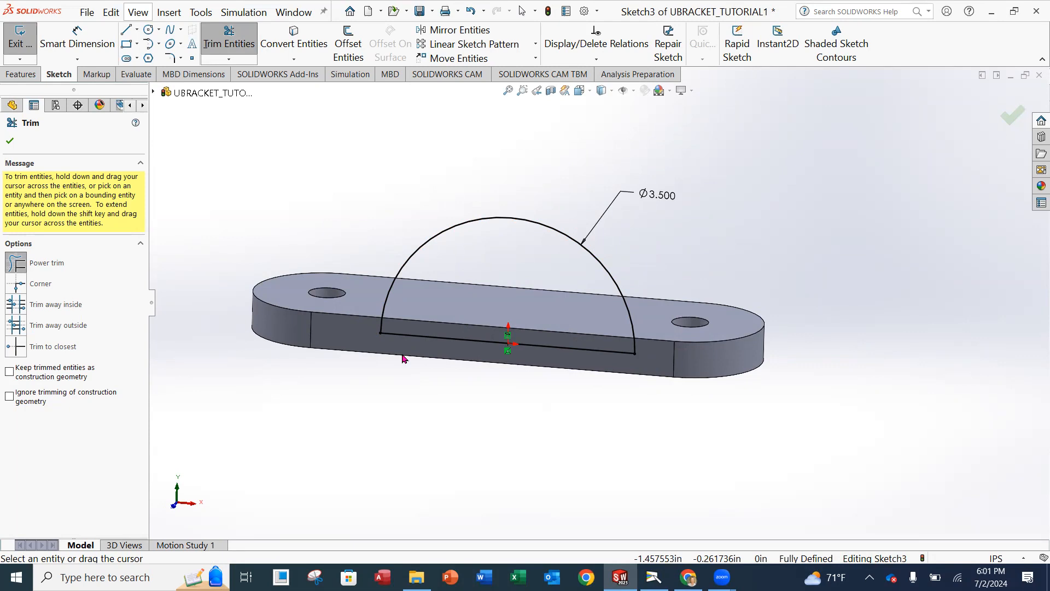
pyautogui.click(12, 142)
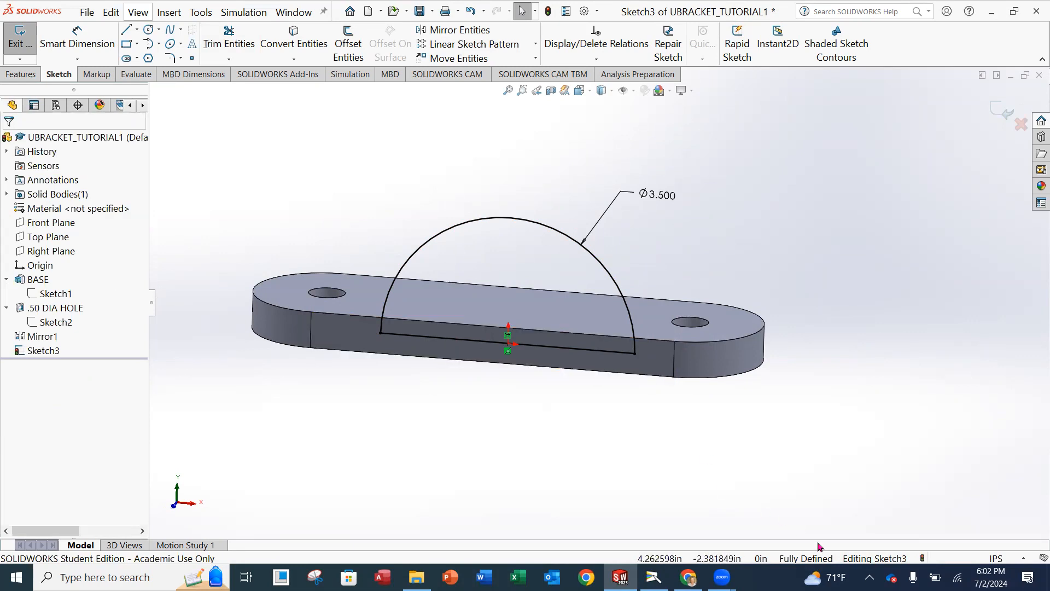
# Exit the semicircle sketch and extrude it as a boss with the Mid Plane end condition and a depth of 2.5 in
pyautogui.click(26, 40)
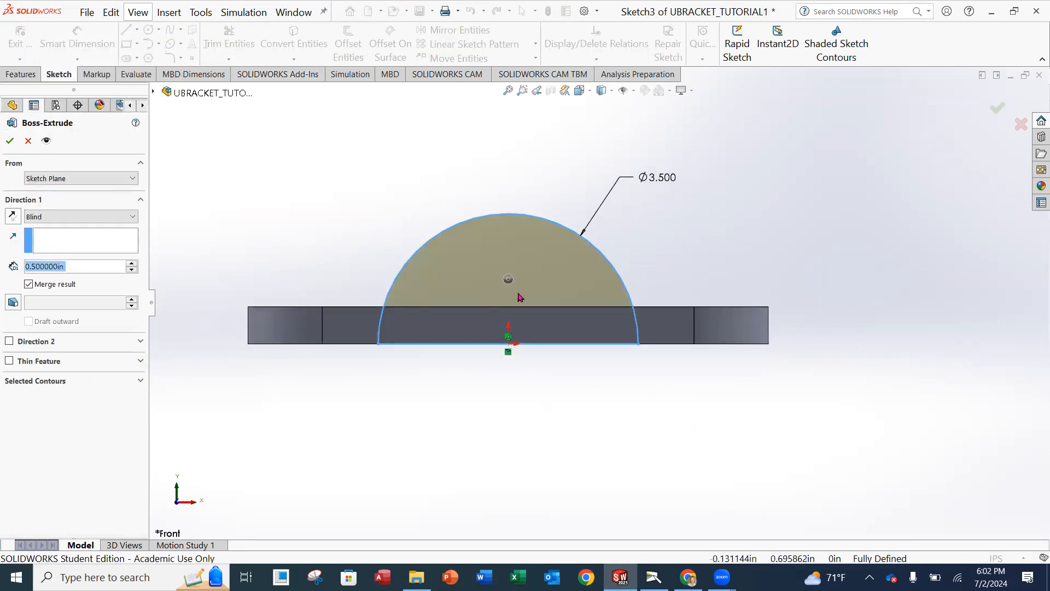
pyautogui.scroll(3, 591, 292)
pyautogui.moveTo(591, 292); pyautogui.dragTo(317, 295, button='middle')
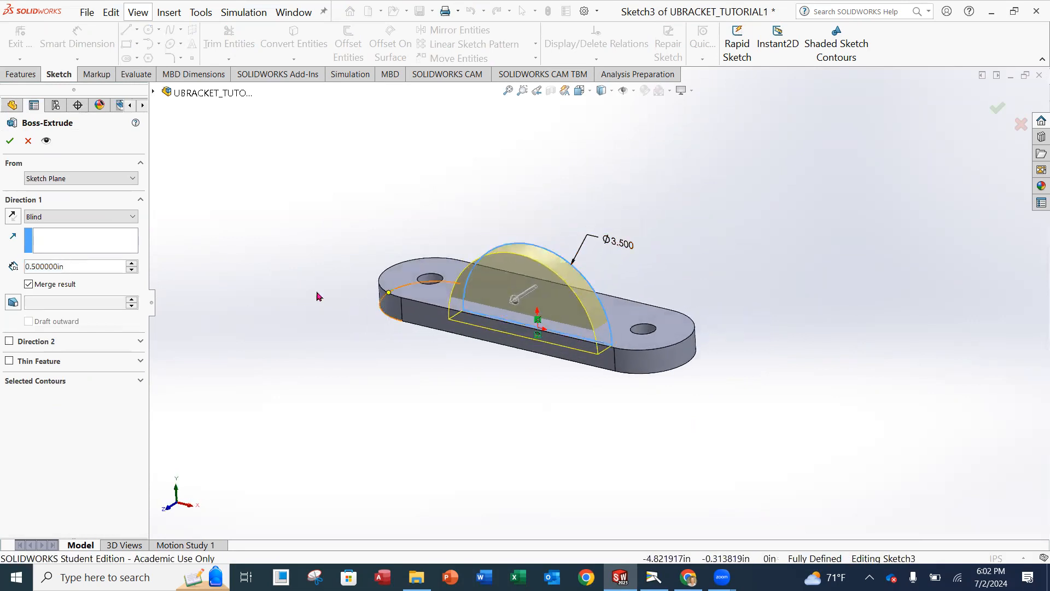
pyautogui.click(92, 217)
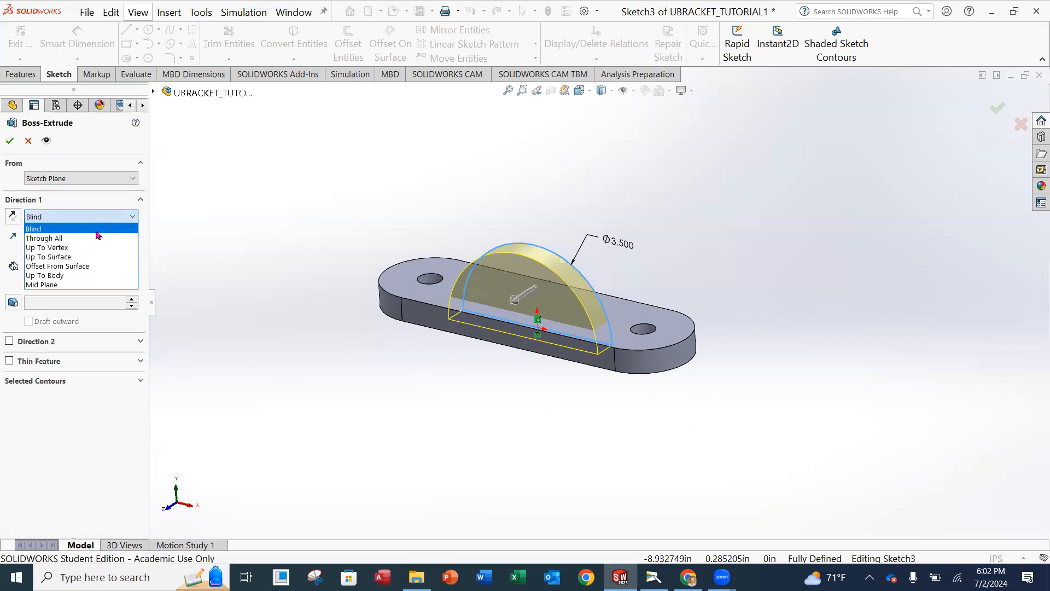
pyautogui.click(79, 285)
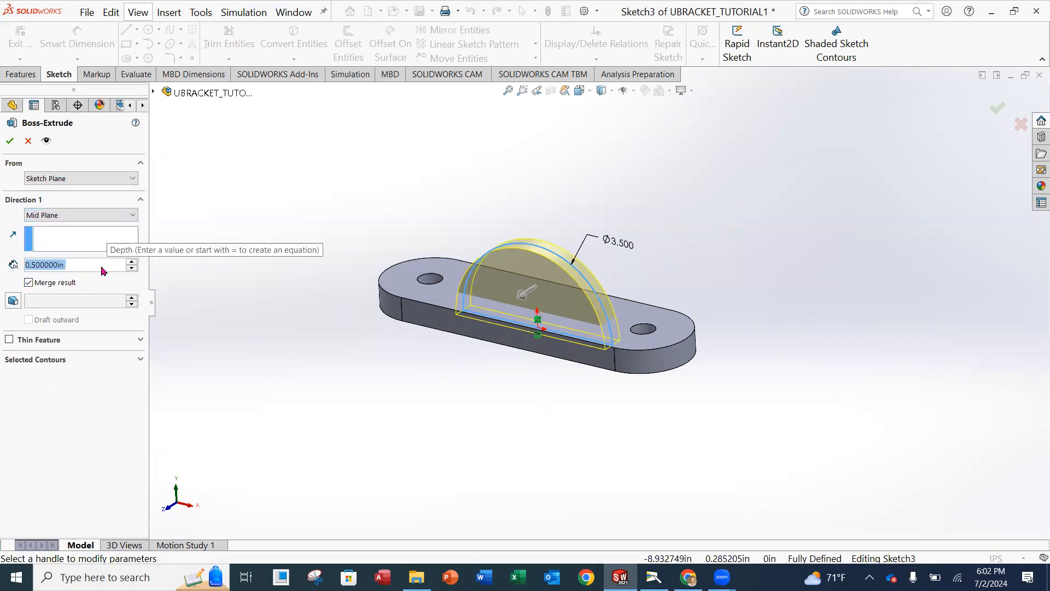
pyautogui.write('2.5')
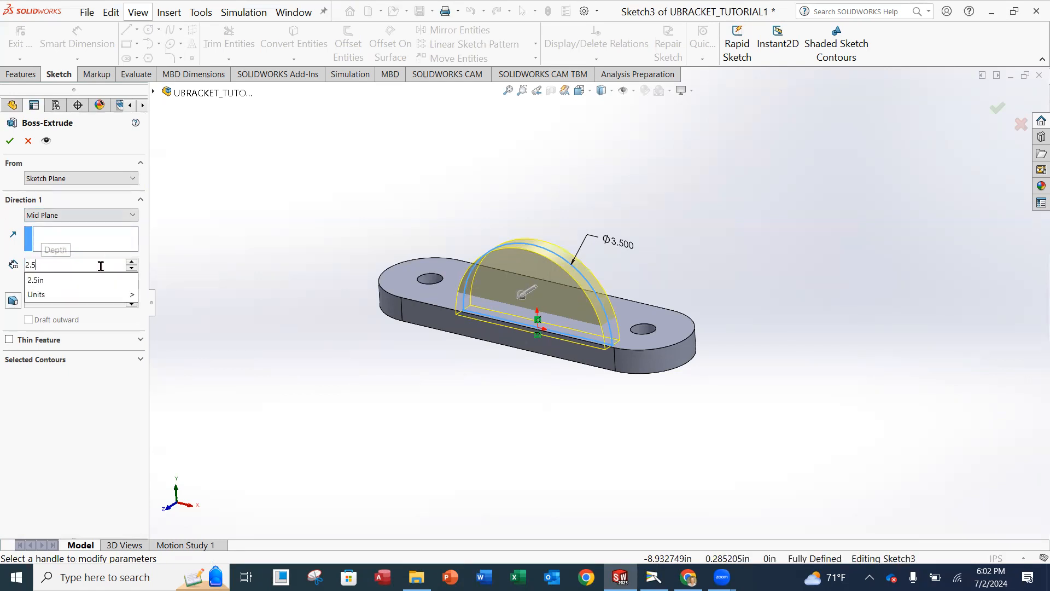
pyautogui.press('Return')
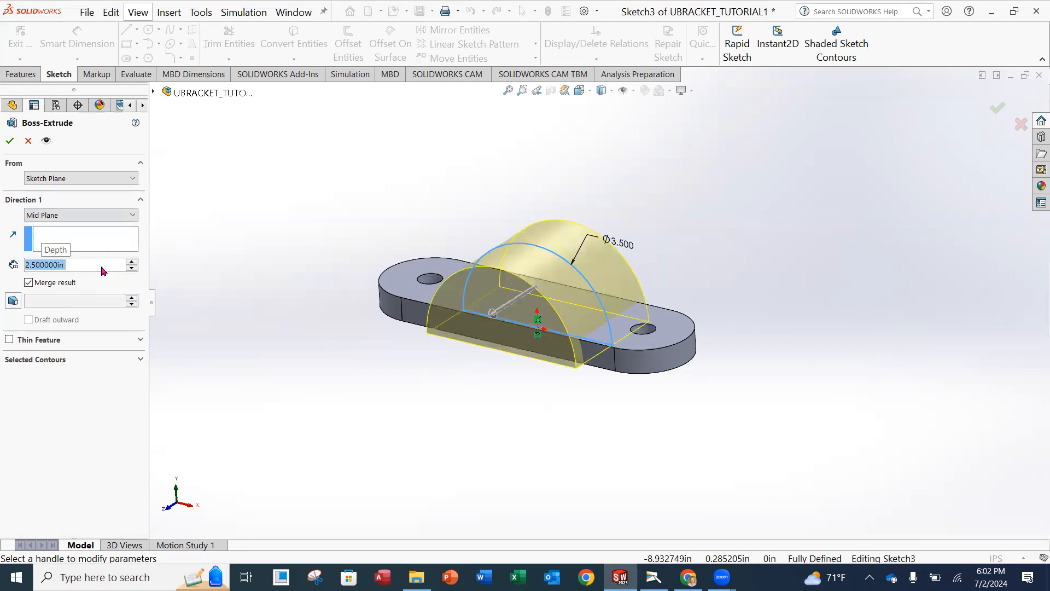
pyautogui.moveTo(614, 229)
pyautogui.mouseDown(button='middle')
pyautogui.moveTo(641, 322)
pyautogui.moveTo(603, 354)
pyautogui.moveTo(602, 257)
pyautogui.moveTo(607, 272)
pyautogui.moveTo(579, 263)
pyautogui.mouseUp(button='middle')
pyautogui.click(11, 142)
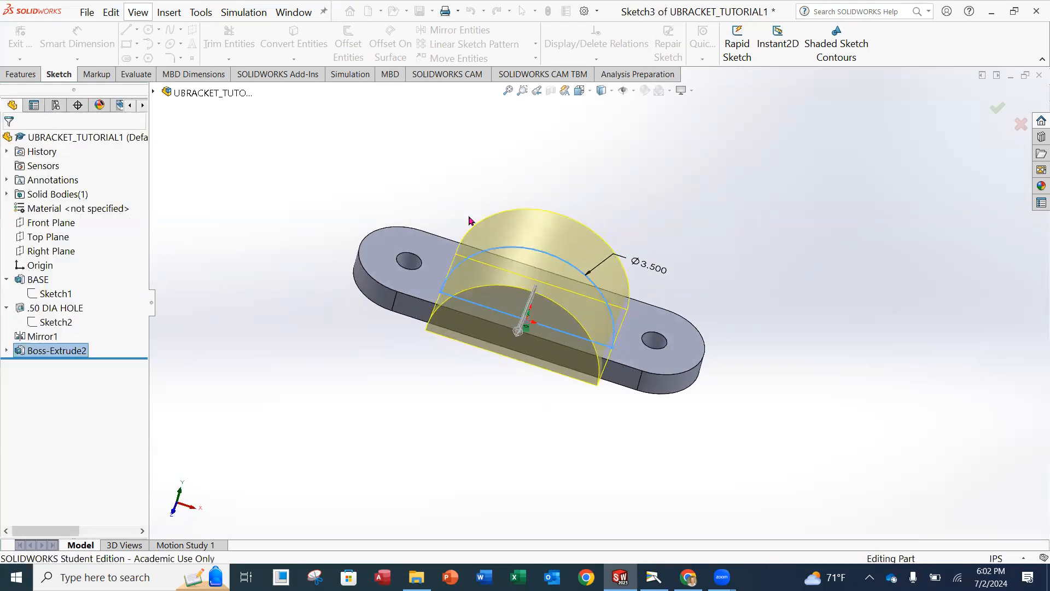
# Rename the new semicircular boss feature in the feature tree as DOME
pyautogui.moveTo(617, 234); pyautogui.dragTo(630, 195, button='middle')
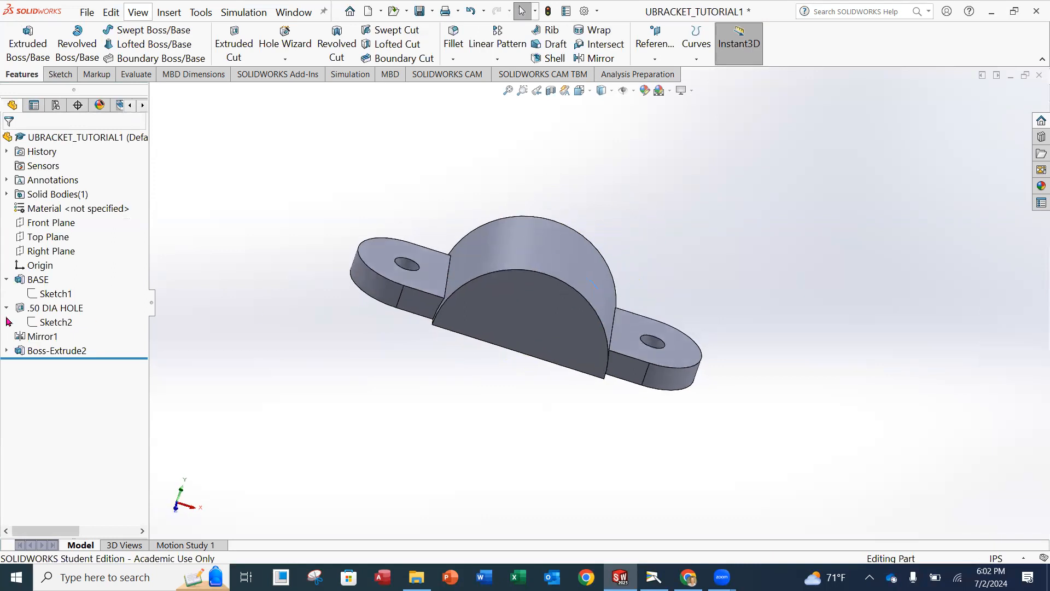
pyautogui.click(6, 350)
pyautogui.click(50, 351)
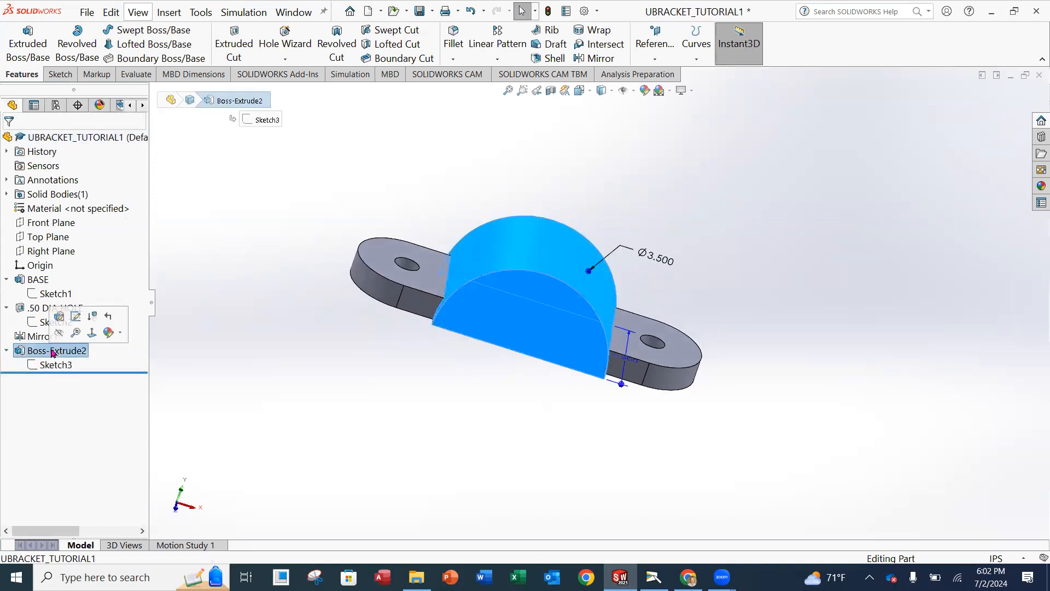
pyautogui.rightClick(51, 354)
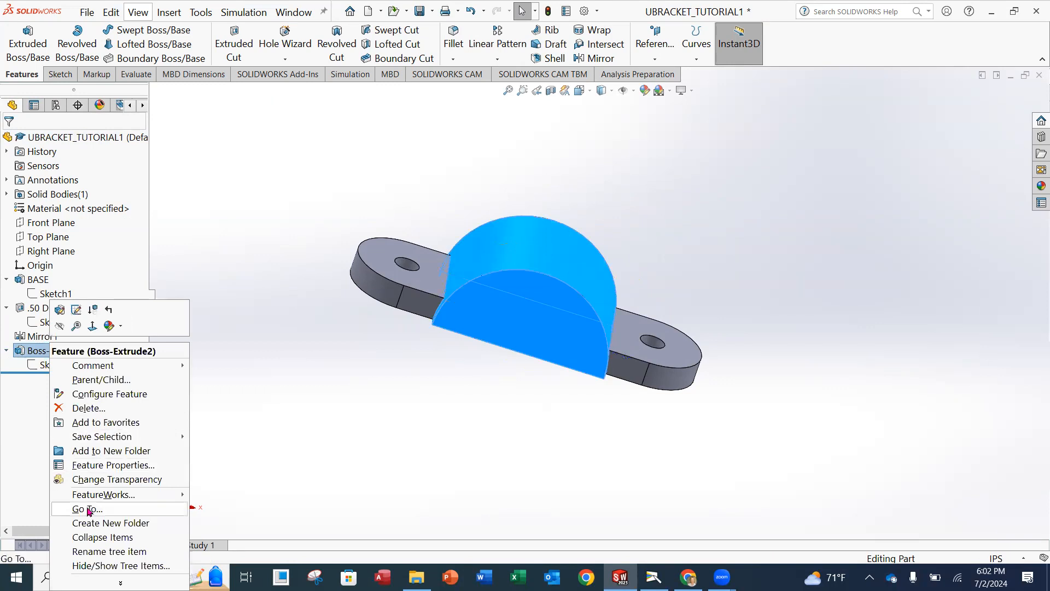
pyautogui.click(101, 550)
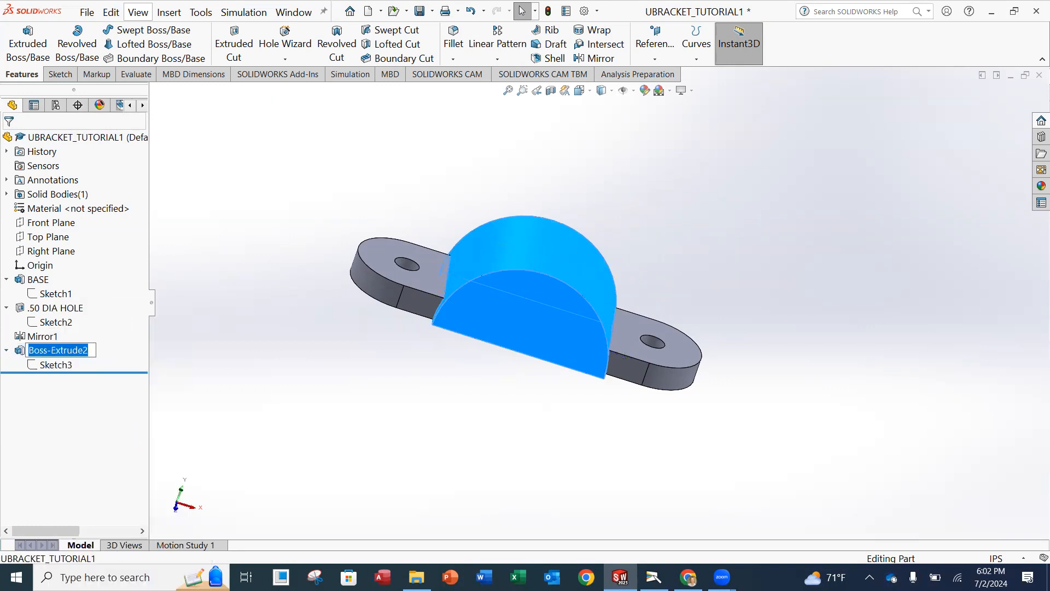
pyautogui.write('R')
pyautogui.press('Return')
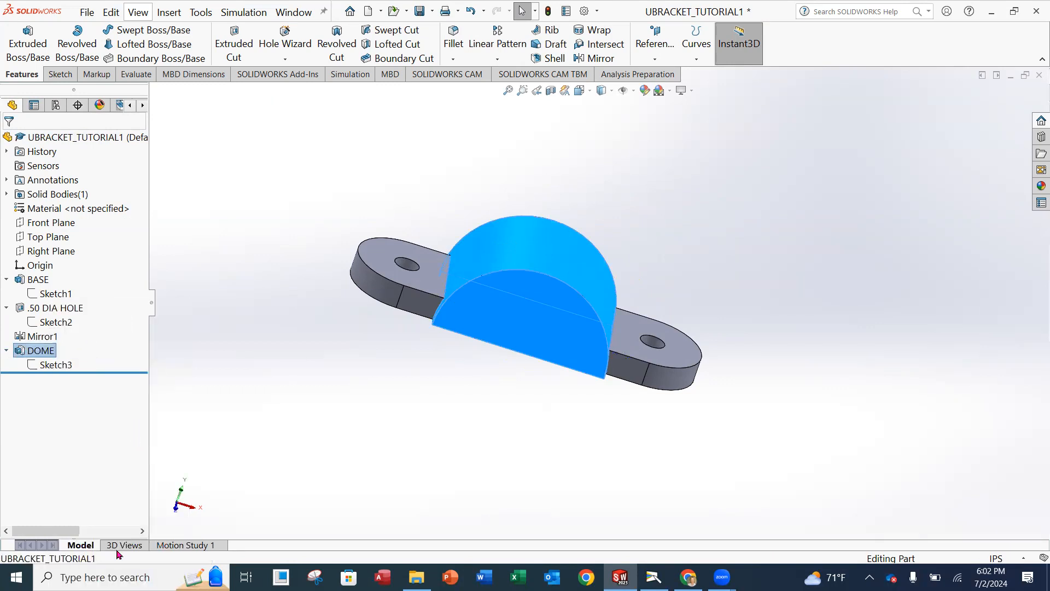
pyautogui.click(666, 246)
# Save the UBRACKET_TUTORIAL1 part
pyautogui.moveTo(802, 333); pyautogui.dragTo(766, 293, button='middle')
pyautogui.click(87, 12)
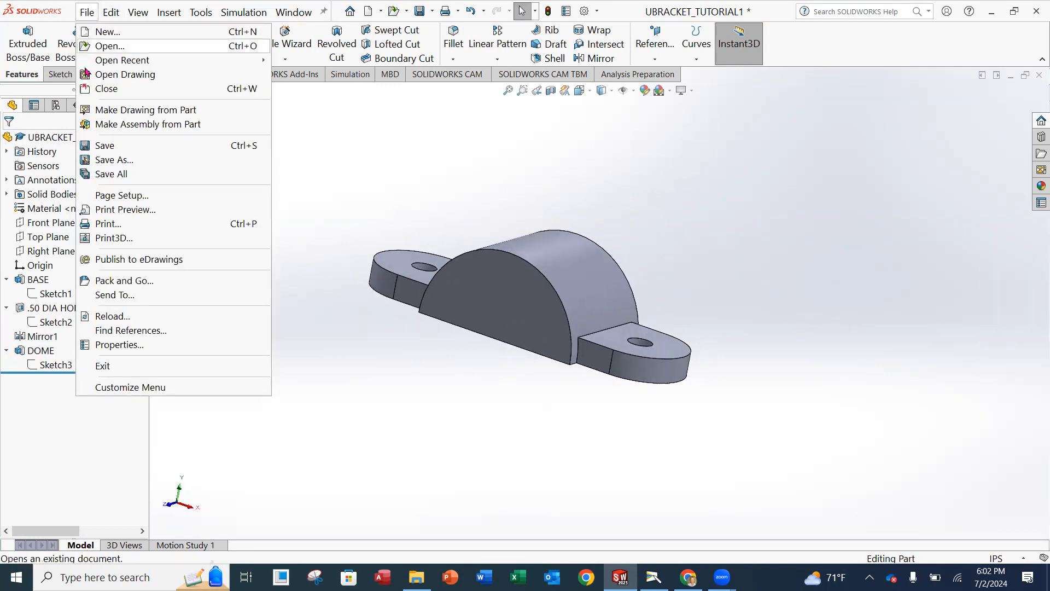
pyautogui.click(112, 145)
pyautogui.moveTo(615, 274); pyautogui.dragTo(628, 294, button='middle')
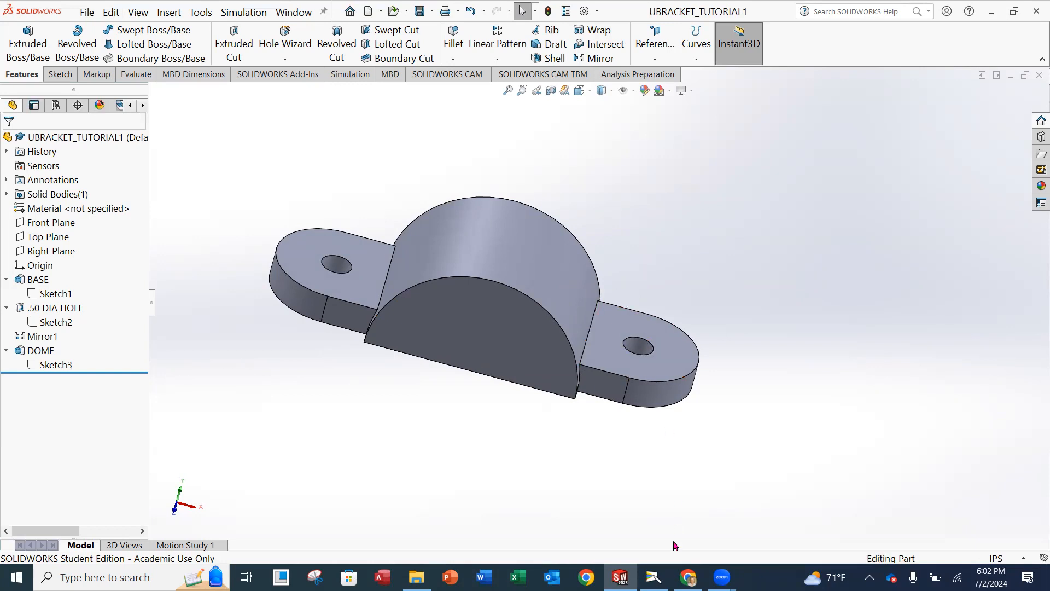
# Check the rectangular cutout's dimensions in the Camera window, then start an Extruded Cut sketch on the dome's flat front face in SOLIDWORKS
pyautogui.click(654, 577)
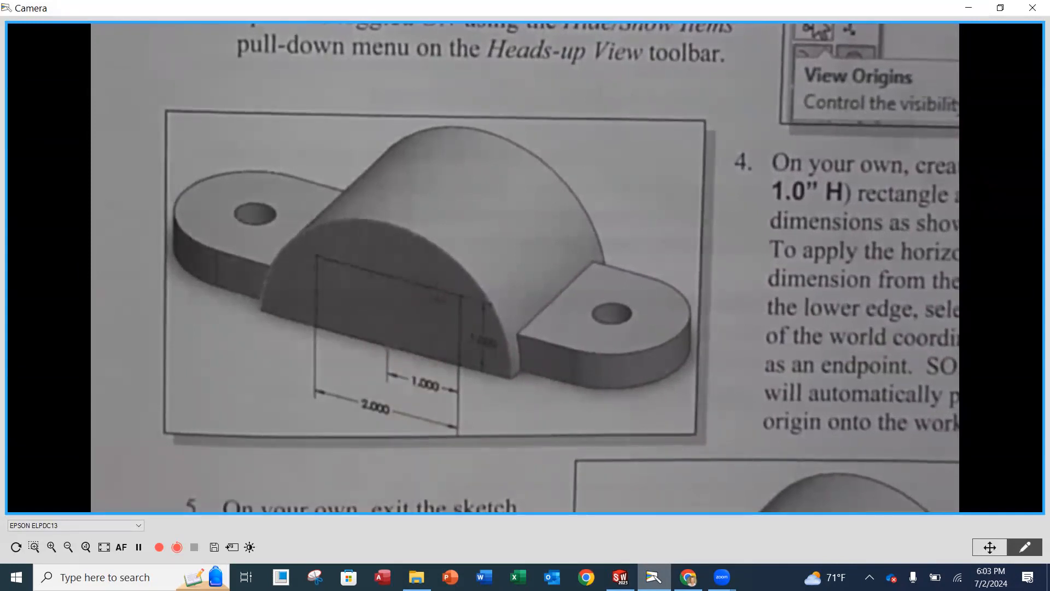
pyautogui.click(620, 577)
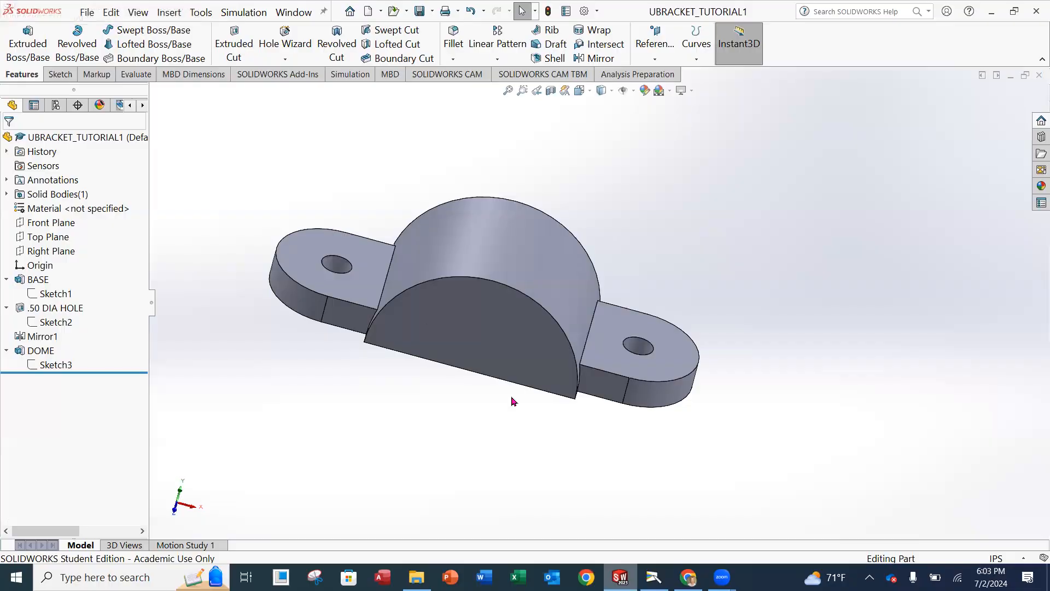
pyautogui.click(231, 49)
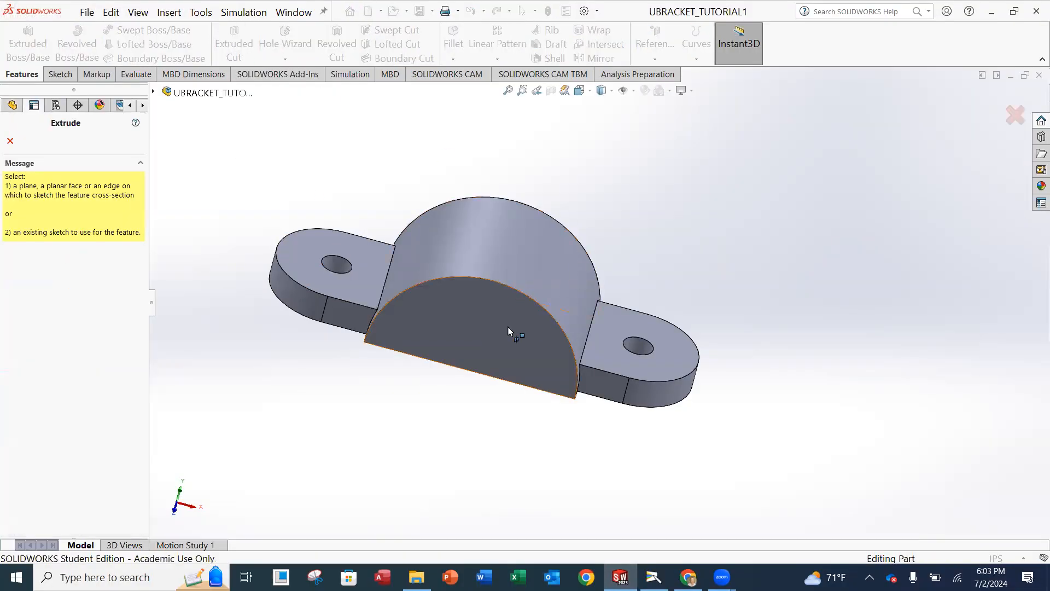
pyautogui.click(468, 310)
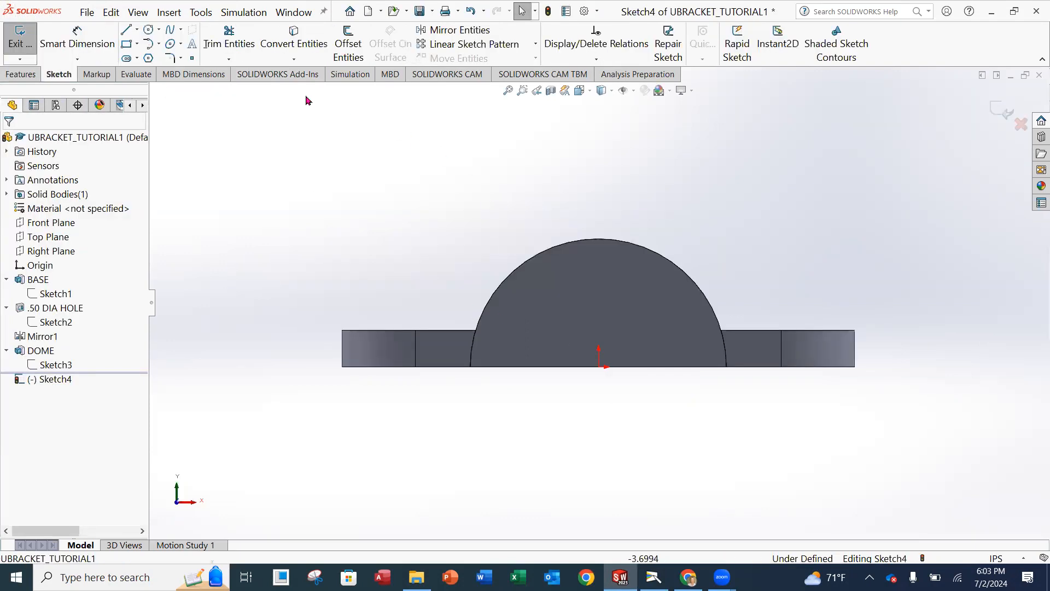
# Sketch a corner rectangle about 1.42 in wide and 0.75 in high, standing on the dome's bottom edge around the origin
pyautogui.click(128, 46)
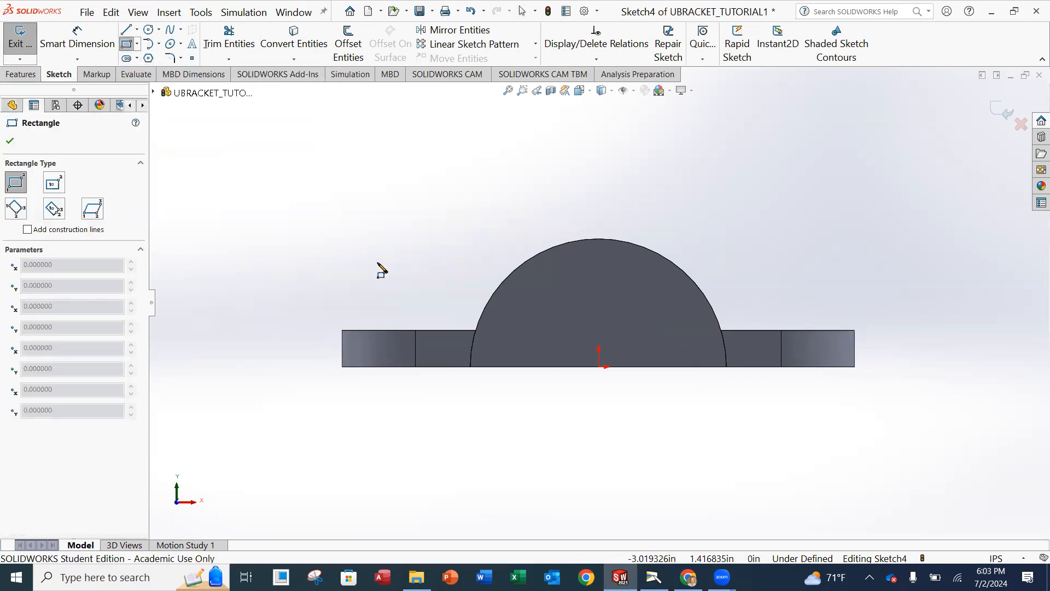
pyautogui.click(547, 367)
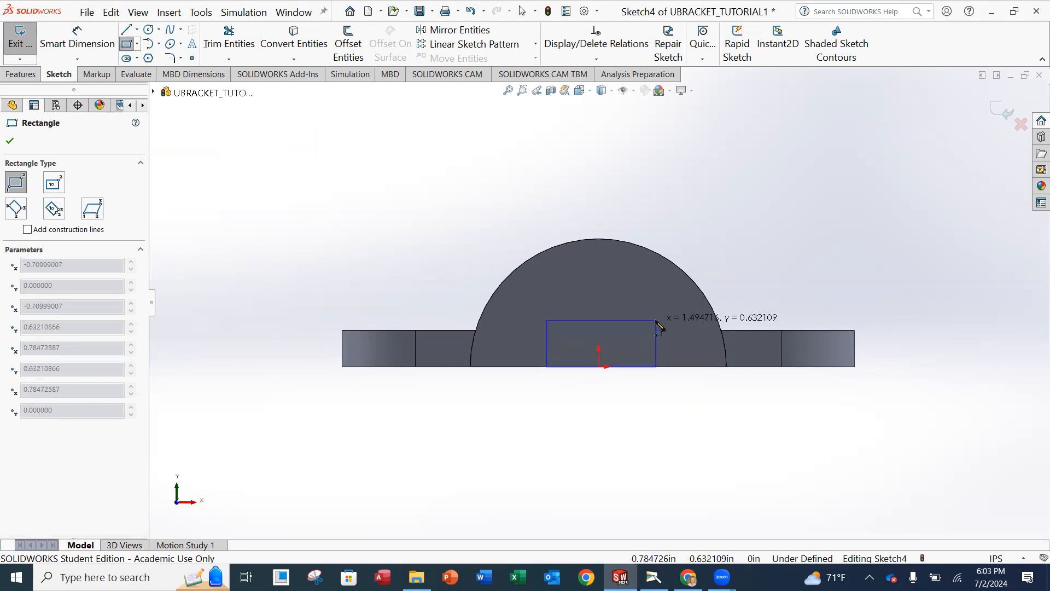
pyautogui.scroll(-2, 658, 323)
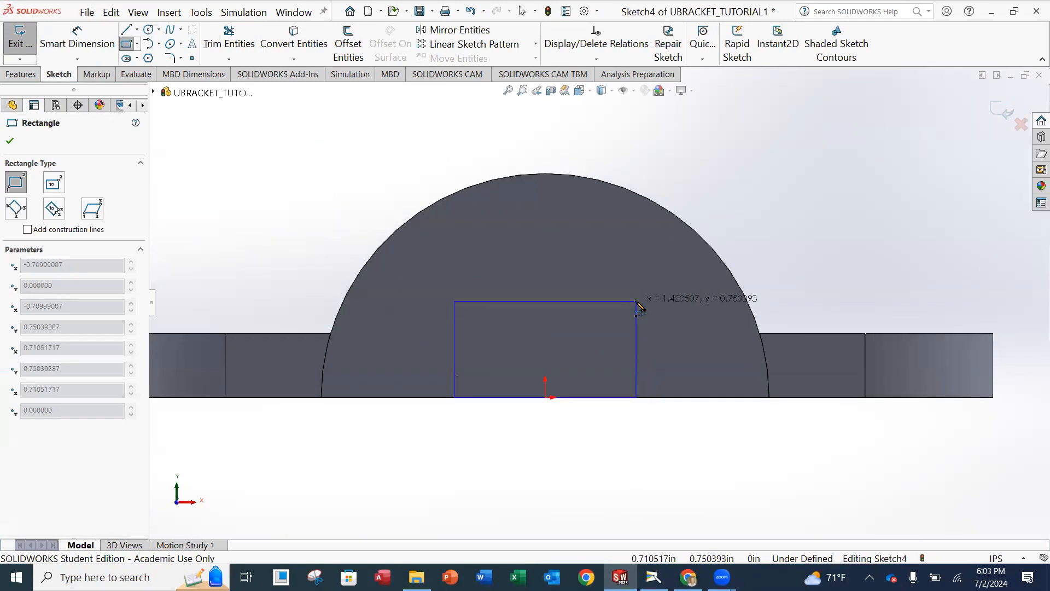
pyautogui.click(636, 301)
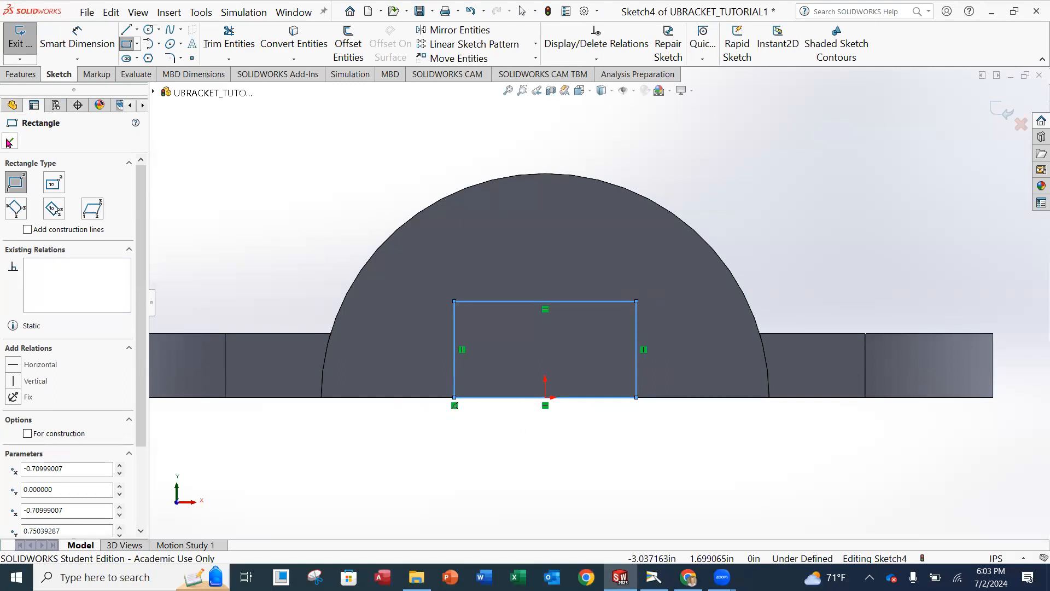
pyautogui.click(8, 142)
pyautogui.press('z')
pyautogui.press('z')
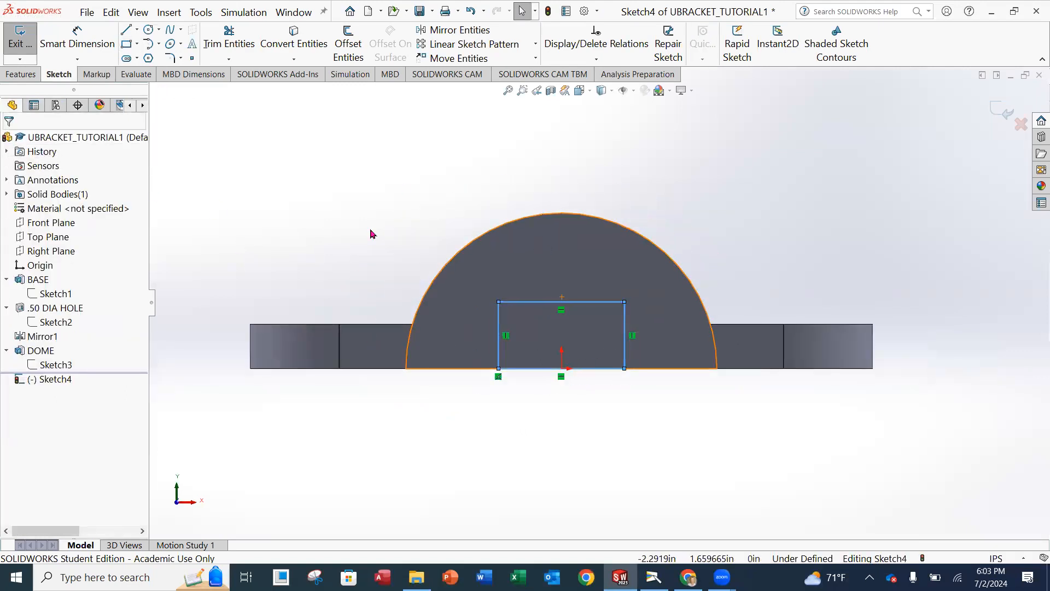
# Dimension the rectangle's bottom side as 2 in, placed below the part
pyautogui.scroll(-1, 735, 335)
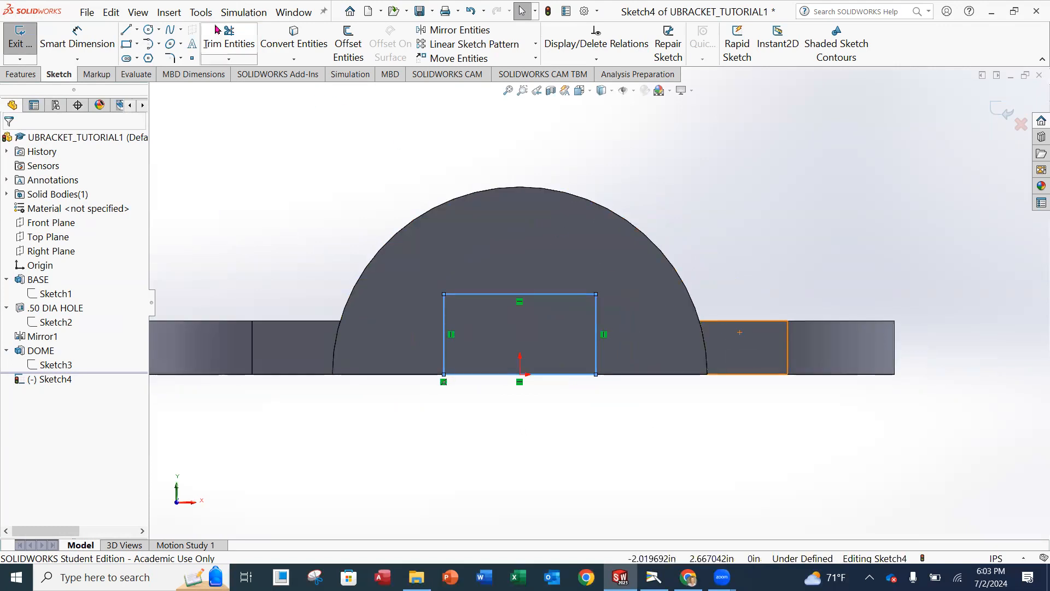
pyautogui.click(100, 39)
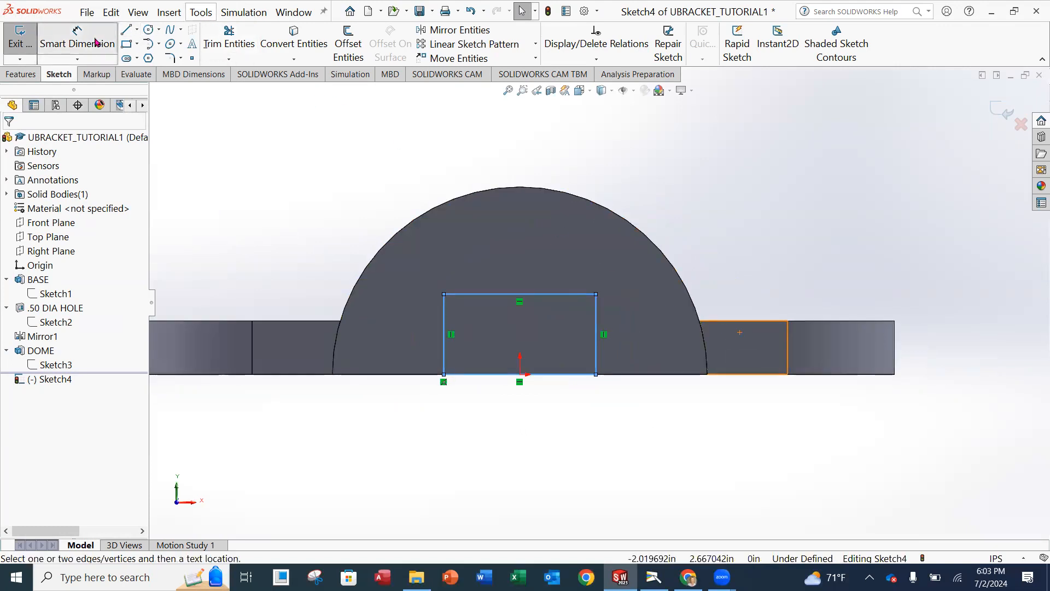
pyautogui.click(475, 376)
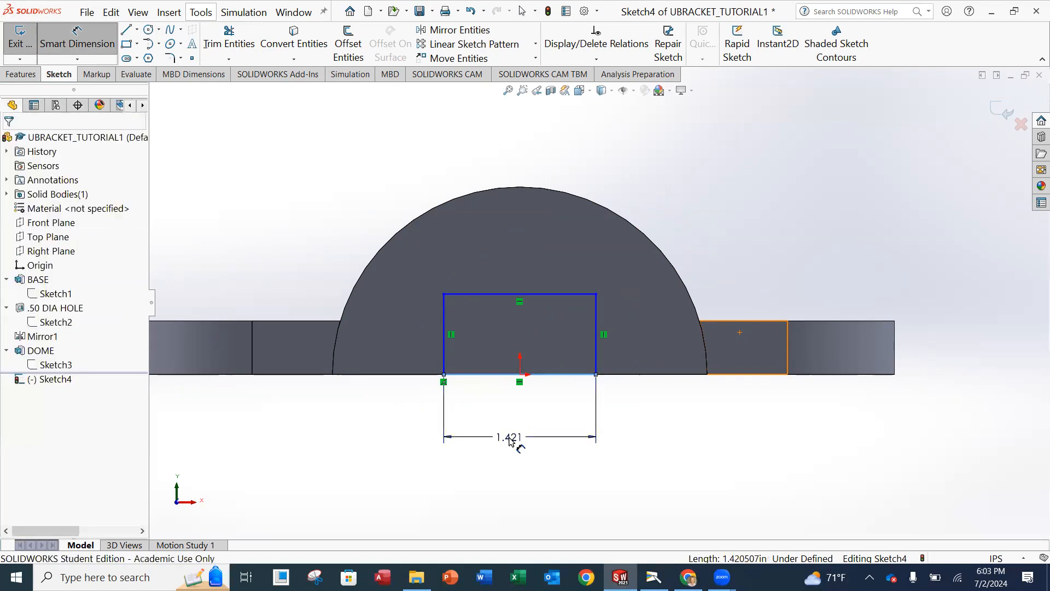
pyautogui.click(515, 446)
pyautogui.write('2.000in')
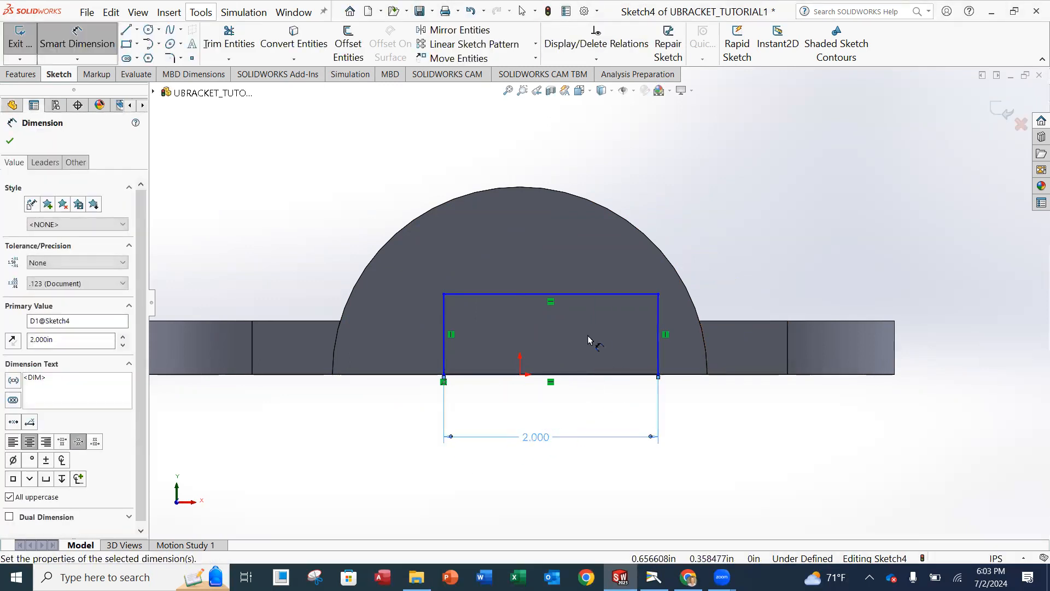
# Dimension the distance from the rectangle's left side to the origin as 1 in, placed above the width dimension
pyautogui.click(444, 356)
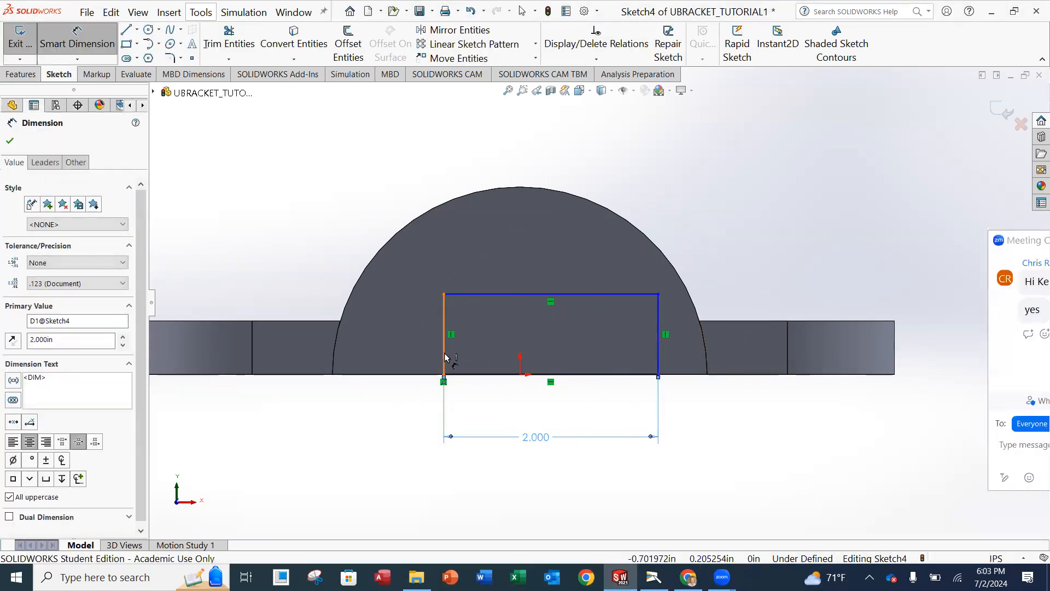
pyautogui.click(520, 374)
pyautogui.click(486, 415)
pyautogui.write('1')
pyautogui.press('Return')
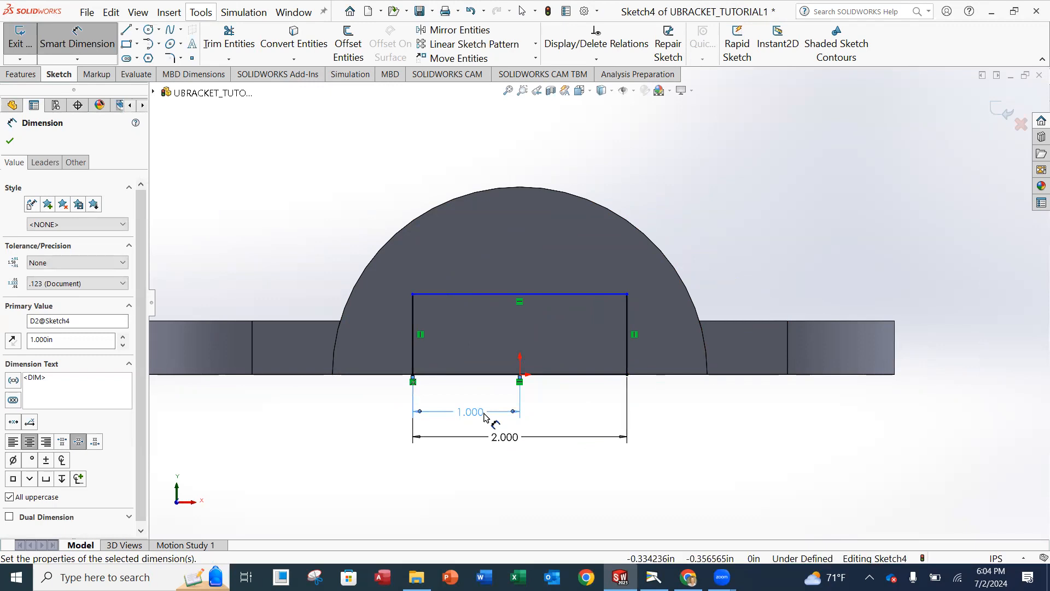
# Dimension the rectangle's left side as 1 in, placed outside the rectangle, and finish dimensioning
pyautogui.click(413, 357)
pyautogui.click(376, 338)
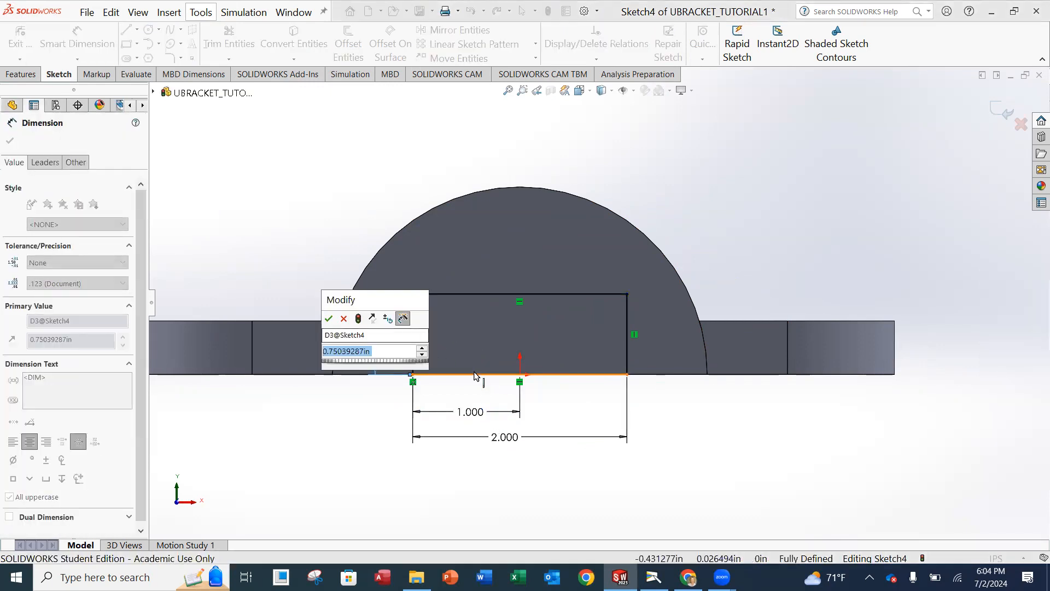
pyautogui.press('Return')
pyautogui.write('1')
pyautogui.press('Return')
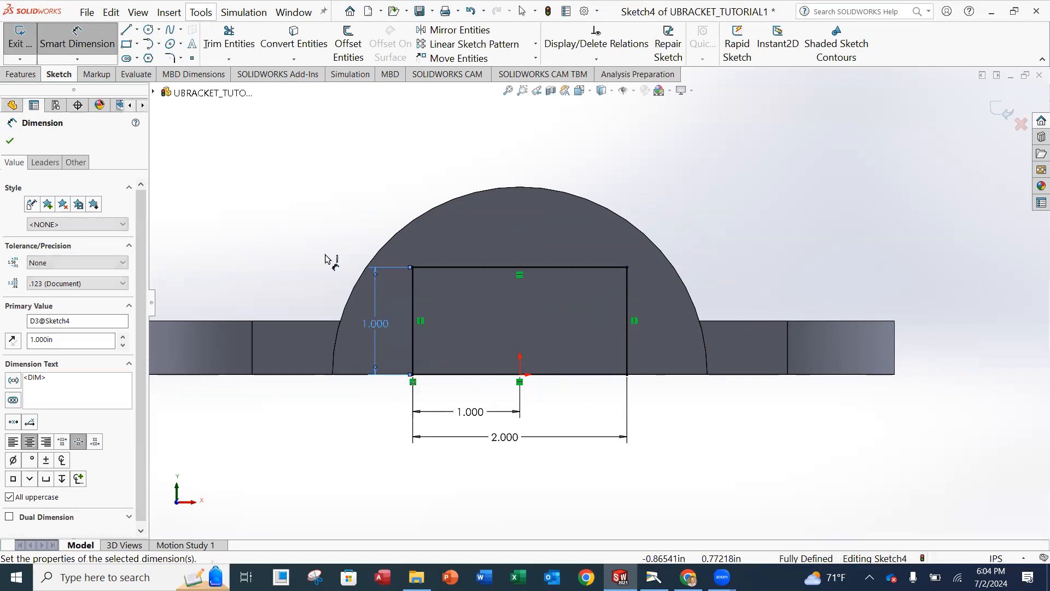
pyautogui.click(10, 142)
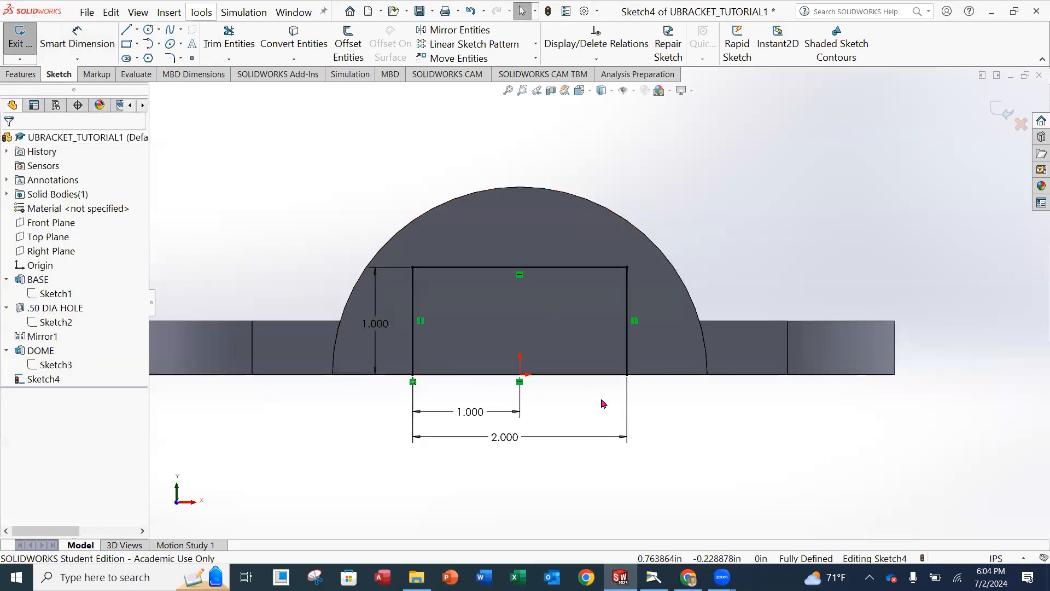
# Finish the rectangle sketch and cut it Through All along the dome
pyautogui.scroll(2, 604, 403)
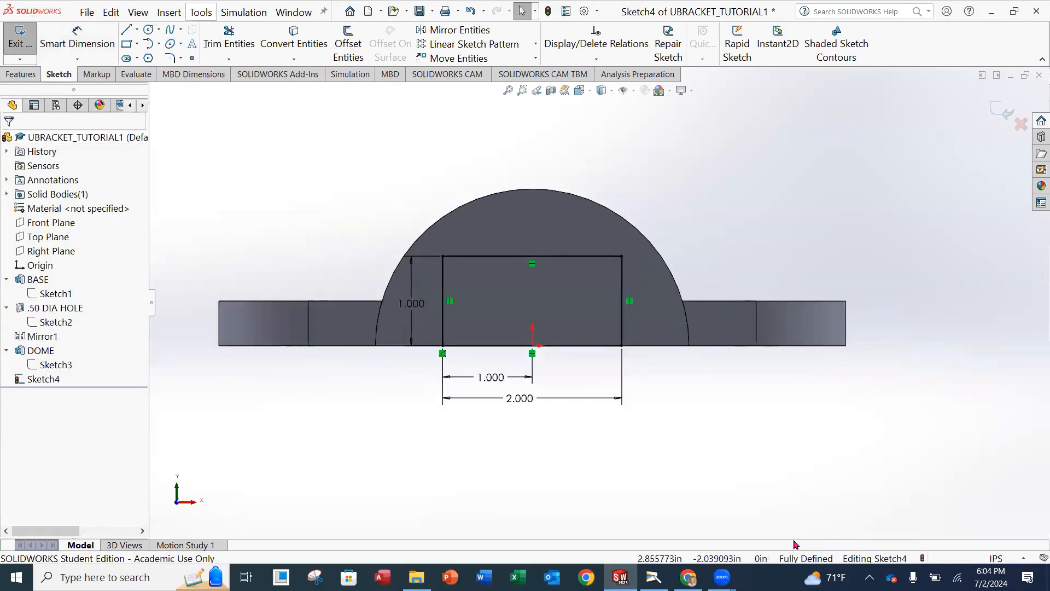
pyautogui.moveTo(768, 464)
pyautogui.mouseDown(button='middle')
pyautogui.moveTo(735, 485)
pyautogui.moveTo(769, 484)
pyautogui.moveTo(734, 495)
pyautogui.moveTo(721, 485)
pyautogui.mouseUp(button='middle')
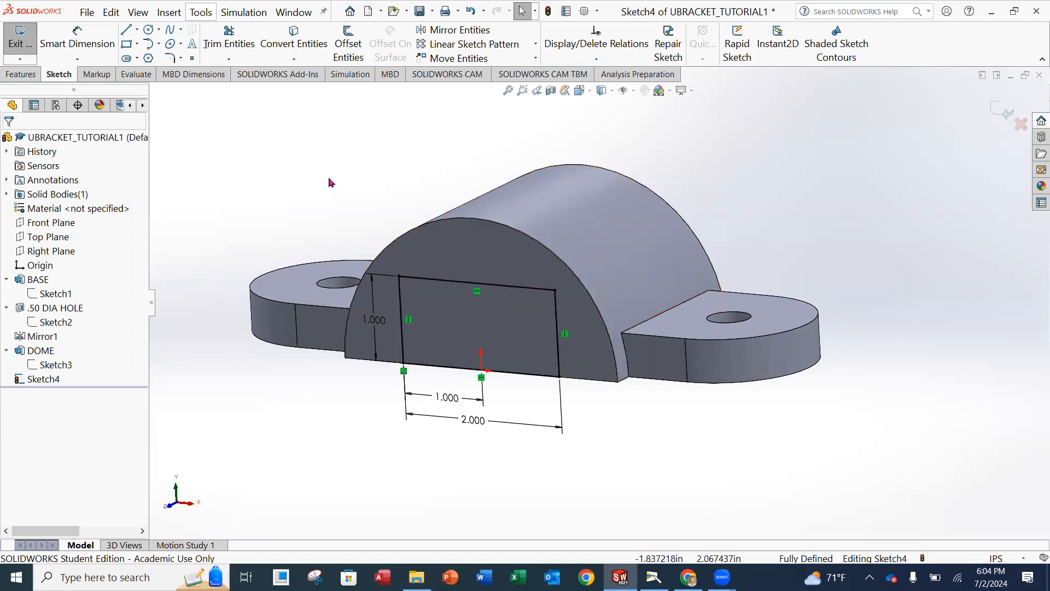
pyautogui.click(27, 44)
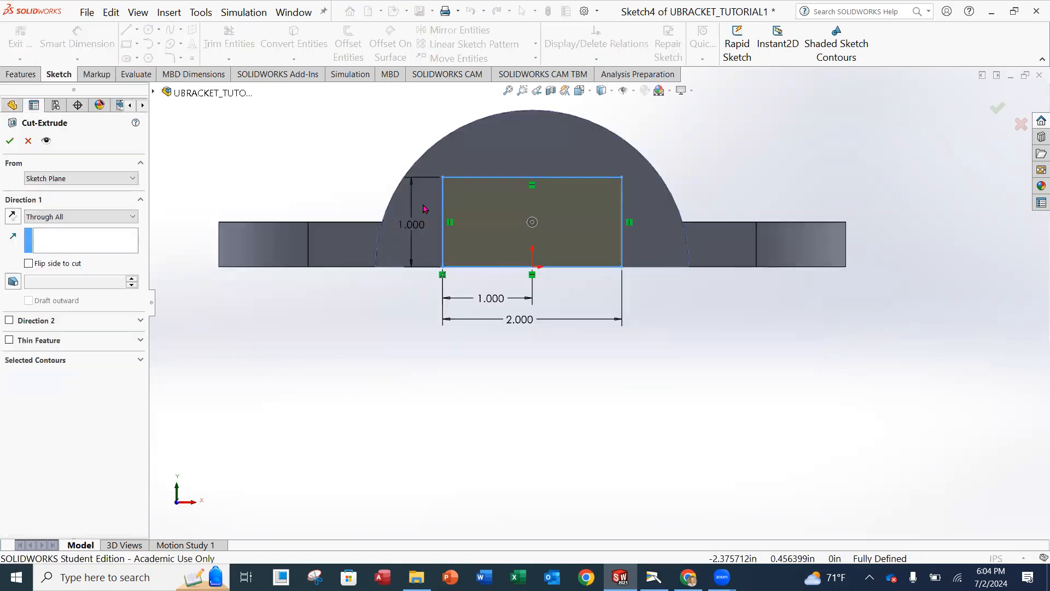
pyautogui.moveTo(647, 199)
pyautogui.mouseDown(button='middle')
pyautogui.moveTo(538, 243)
pyautogui.moveTo(569, 246)
pyautogui.mouseUp(button='middle')
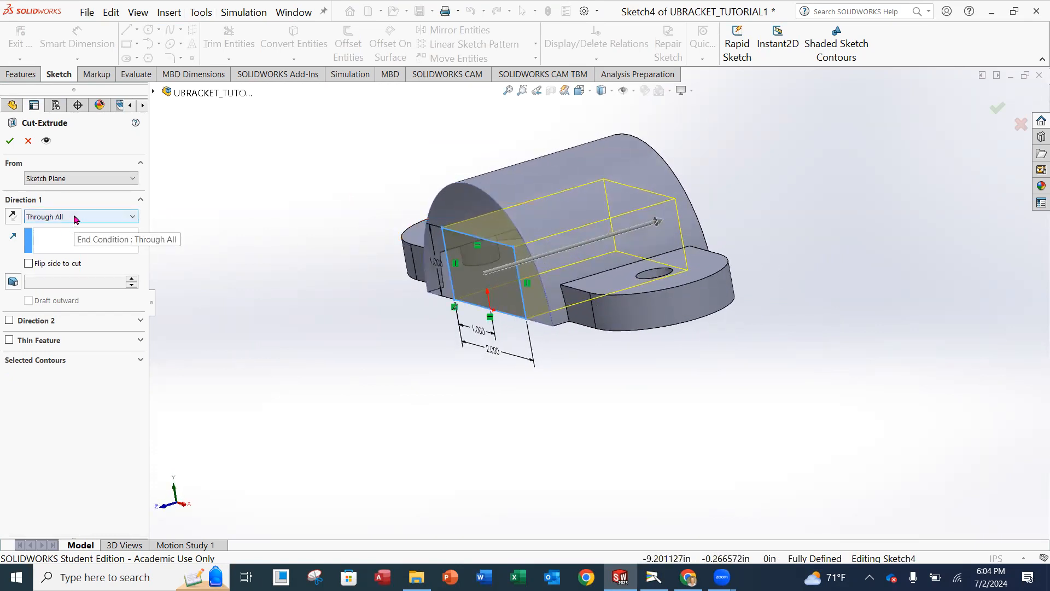
pyautogui.click(10, 140)
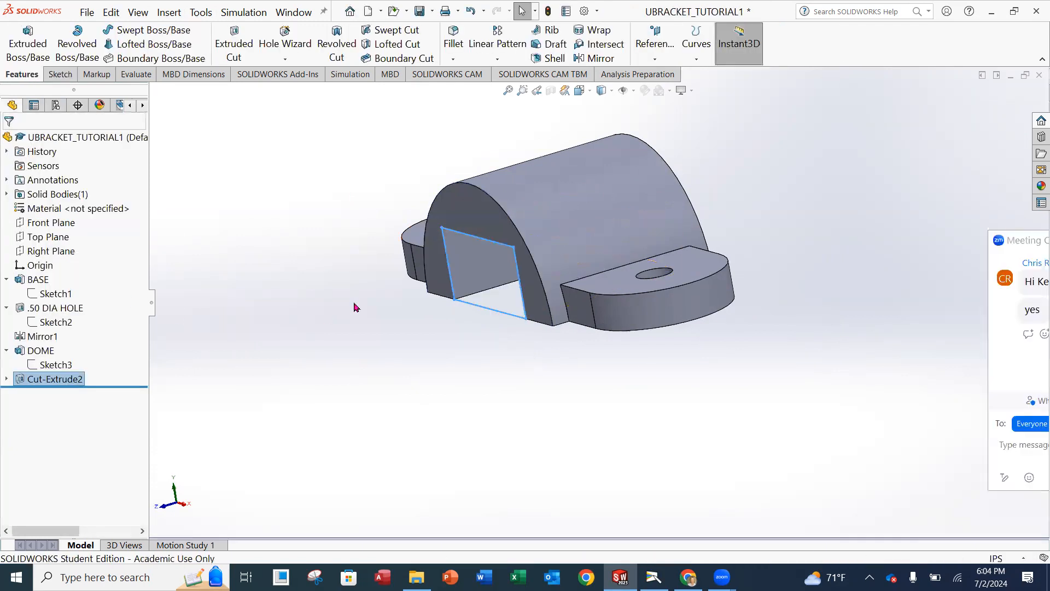
pyautogui.click(364, 324)
# Rename the new rectangular cut feature in the feature tree as RECT CUT
pyautogui.moveTo(381, 340); pyautogui.dragTo(533, 280, button='middle')
pyautogui.click(52, 378)
pyautogui.rightClick(75, 379)
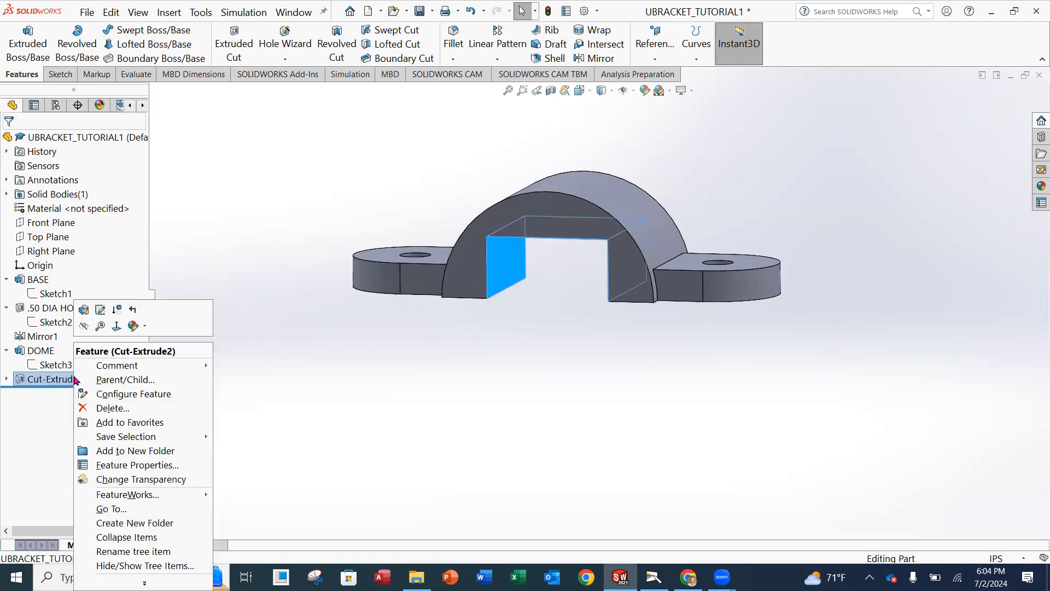
pyautogui.click(131, 551)
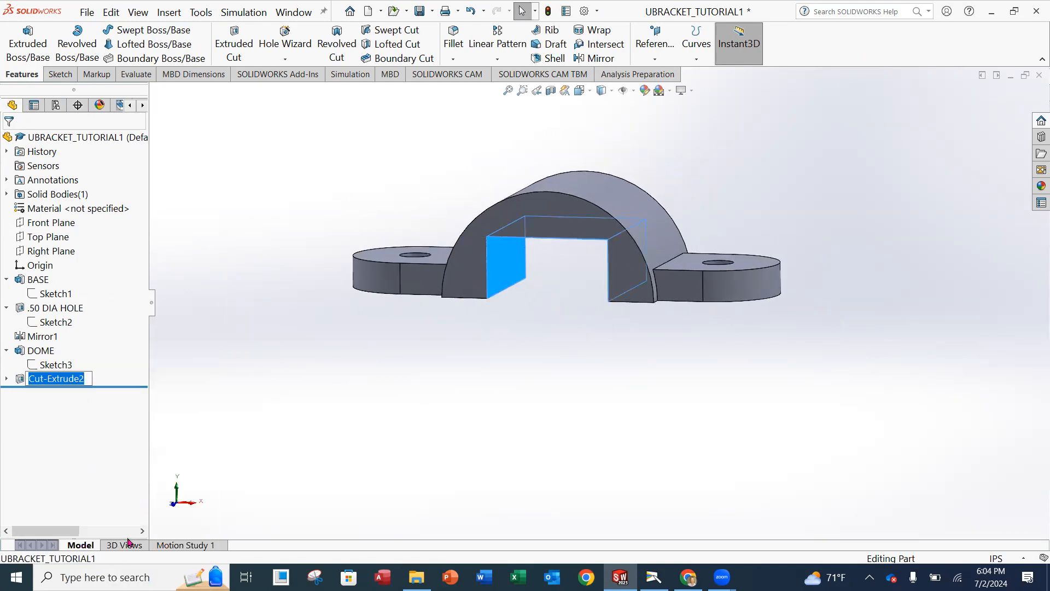
pyautogui.write('RECT CUT')
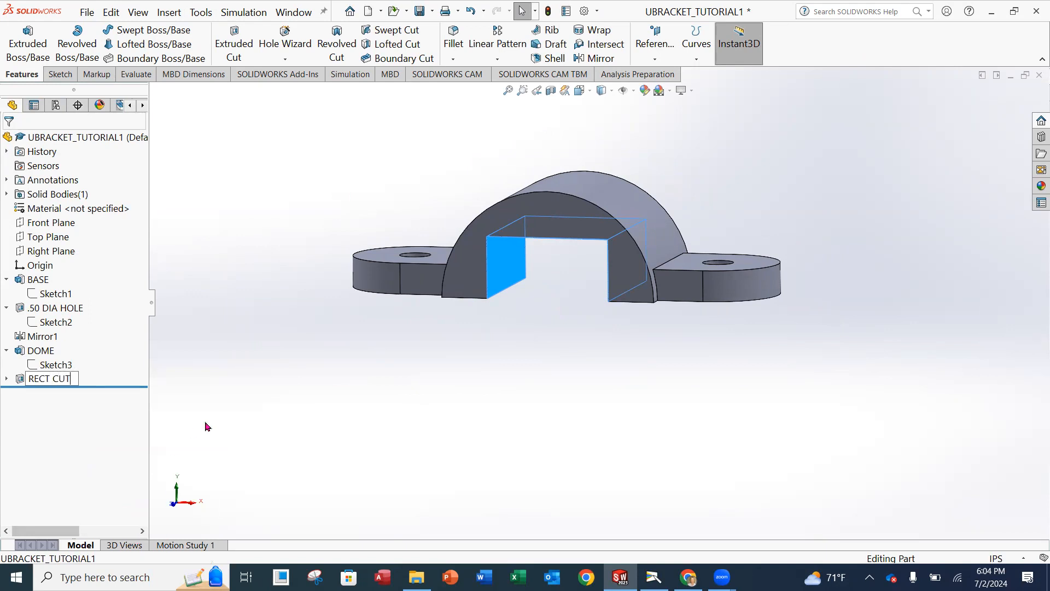
pyautogui.press('Return')
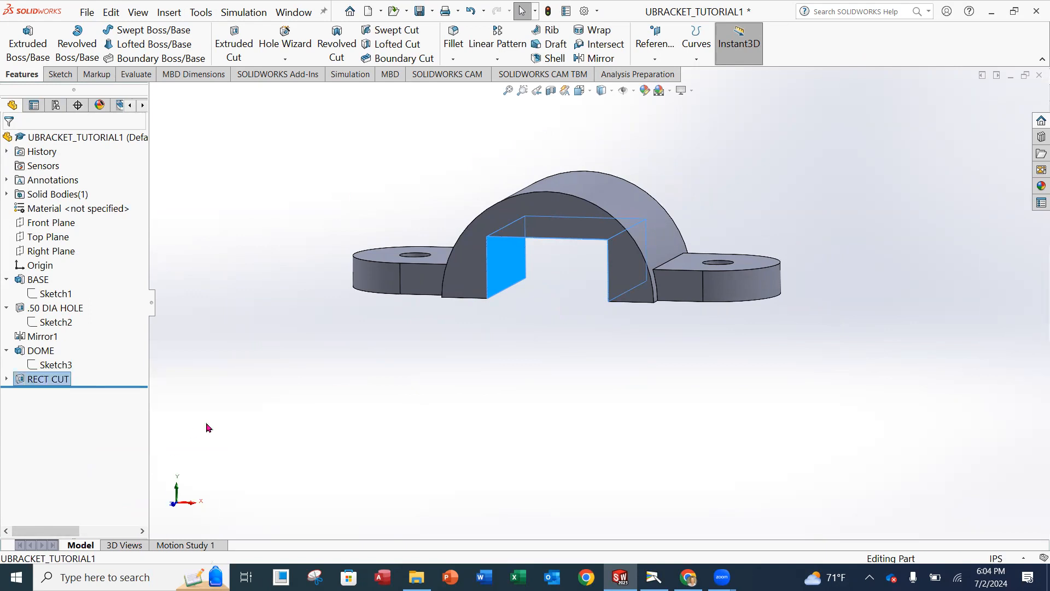
# Expand RECT CUT in the feature tree to show its sketch, clear the selection and save the part
pyautogui.click(6, 379)
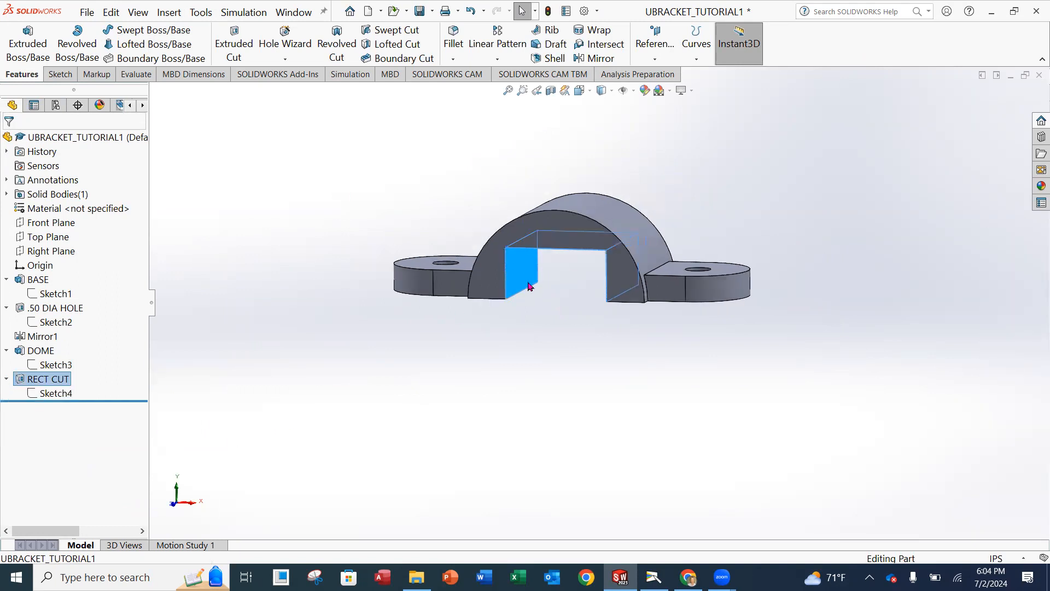
pyautogui.click(528, 298)
pyautogui.click(433, 433)
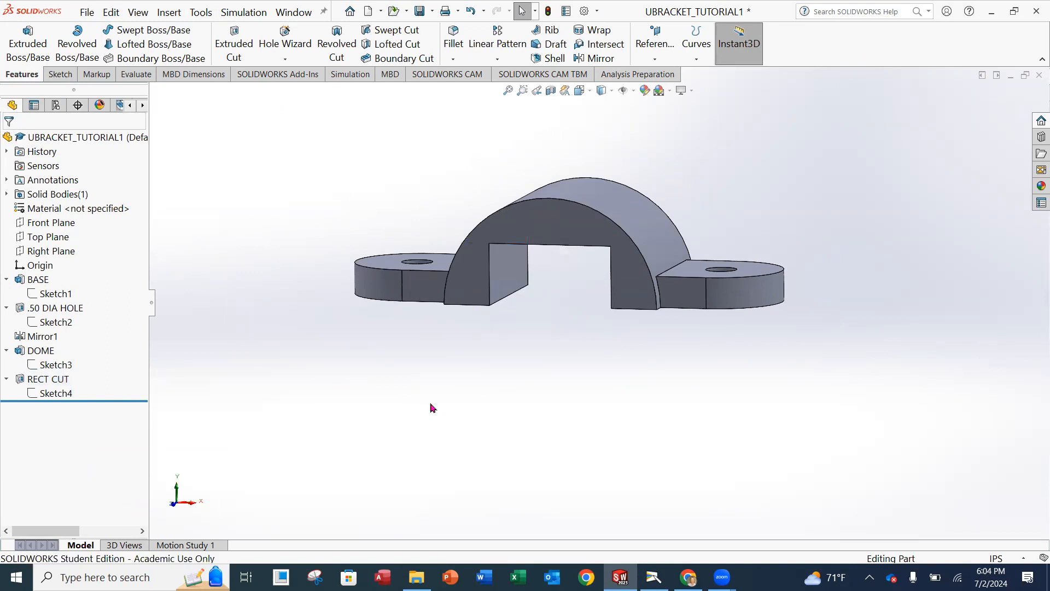
pyautogui.click(86, 13)
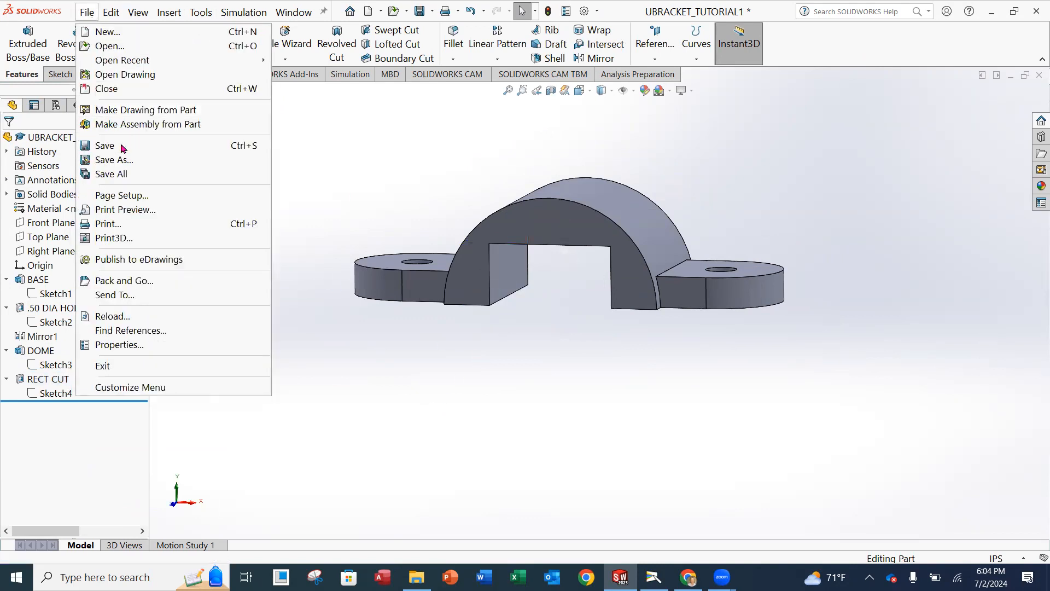
pyautogui.click(91, 145)
# Check the circle instructions in the Camera window, then start an Extruded Cut sketch on the rectangular opening's ceiling face in SOLIDWORKS
pyautogui.scroll(-1, 623, 330)
pyautogui.moveTo(653, 272); pyautogui.dragTo(652, 335, button='middle')
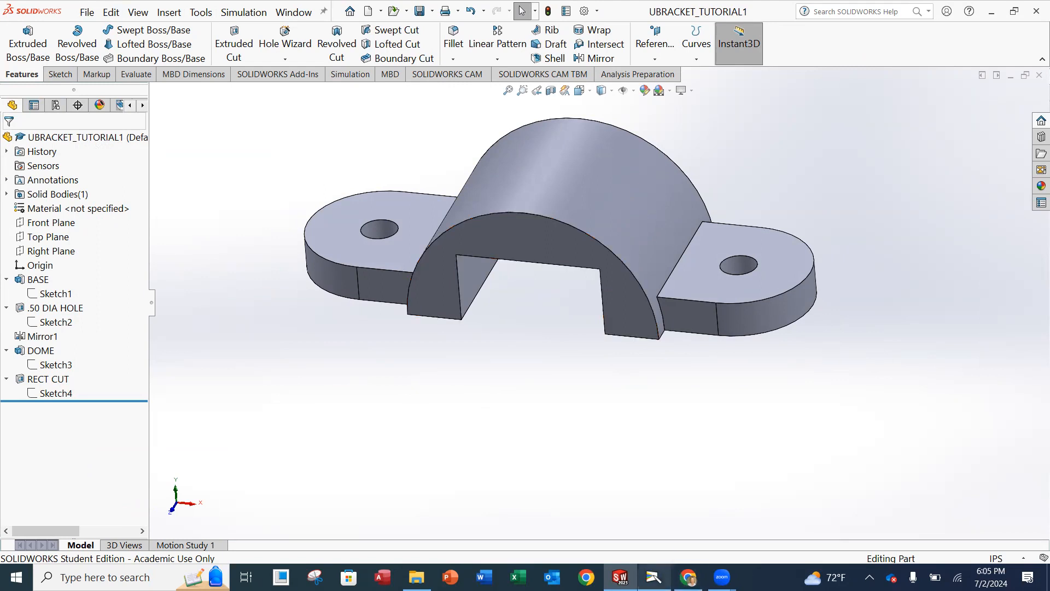
pyautogui.click(653, 578)
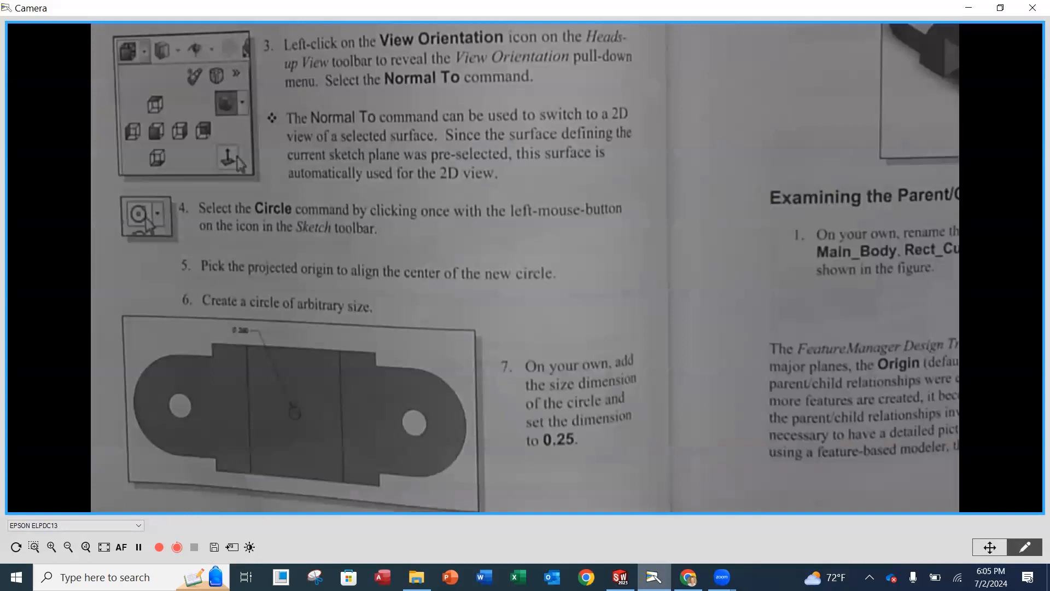
pyautogui.hotkey('alt', 'Tab')
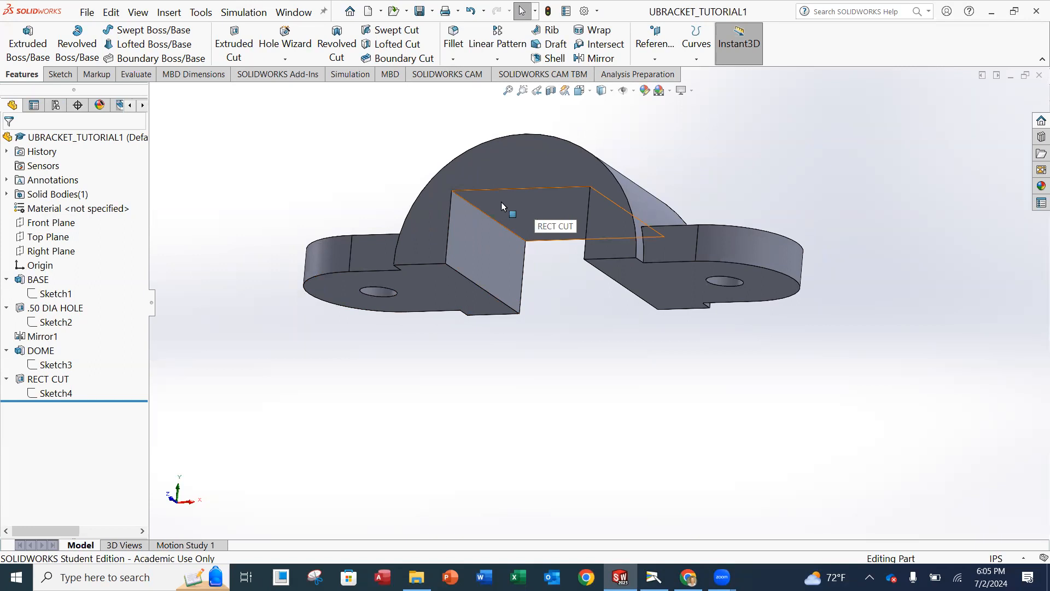
pyautogui.click(245, 50)
pyautogui.moveTo(528, 208)
pyautogui.mouseDown(button='middle')
pyautogui.moveTo(539, 221)
pyautogui.moveTo(545, 198)
pyautogui.mouseUp(button='middle')
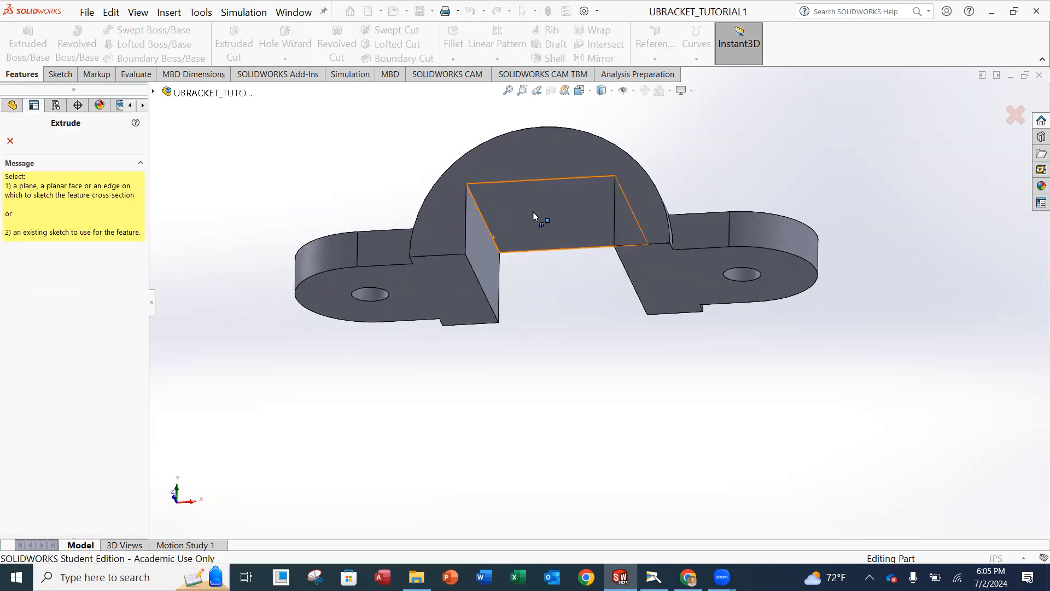
pyautogui.click(534, 213)
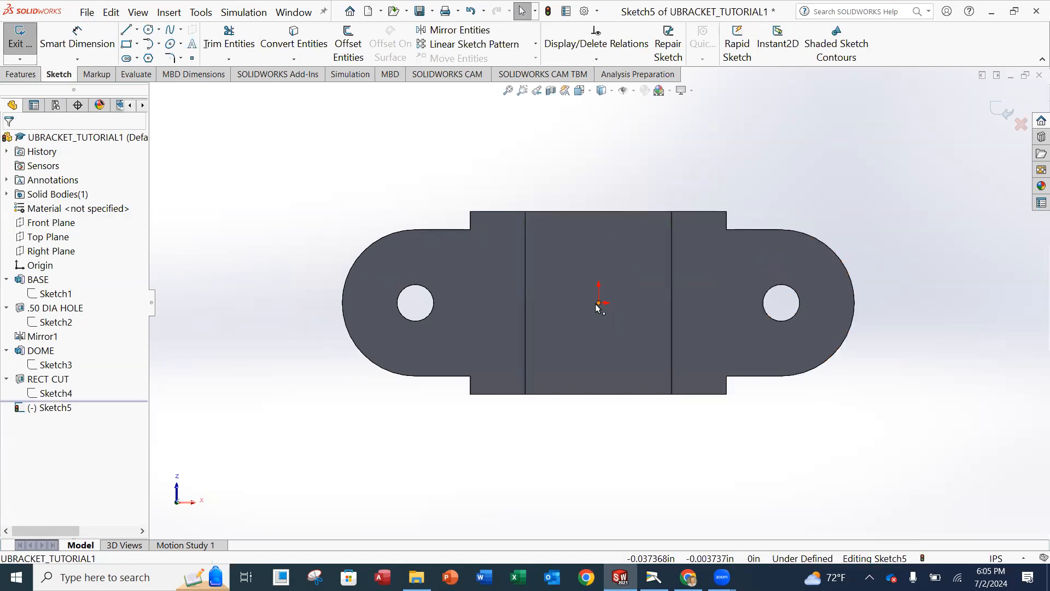
# Sketch a circle about 0.61 in in diameter centred on the origin
pyautogui.click(148, 31)
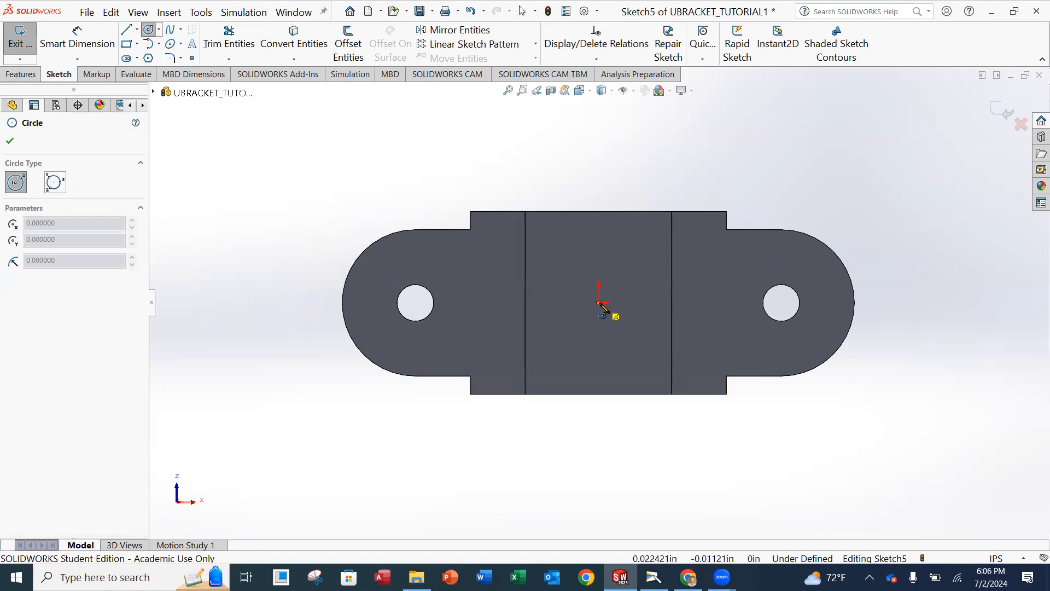
pyautogui.click(599, 303)
pyautogui.click(621, 304)
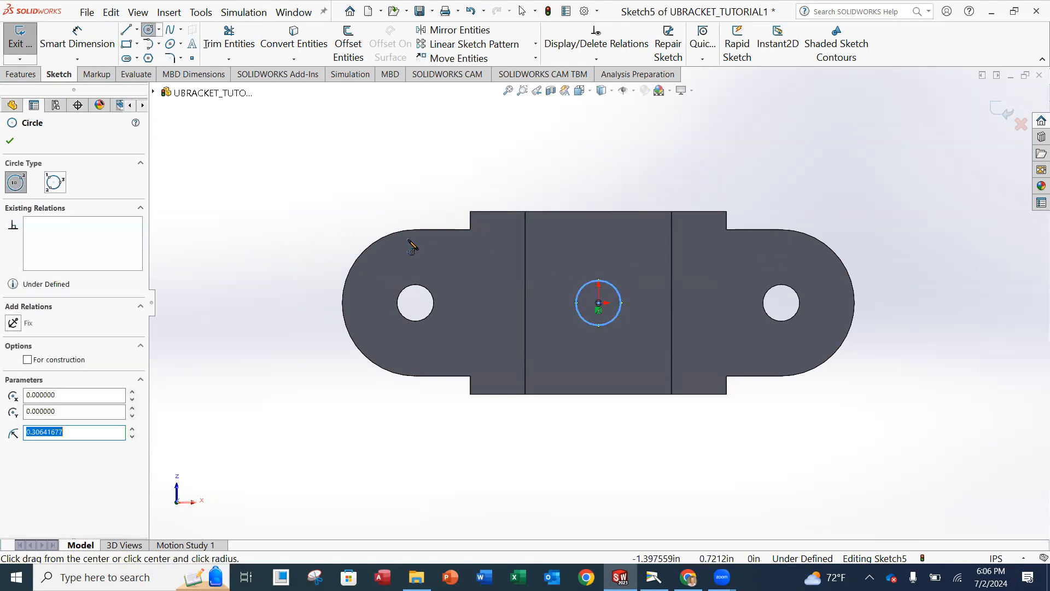
pyautogui.click(10, 141)
# Dimension the circle's diameter as 0.25 in, placed above the part outline
pyautogui.click(77, 40)
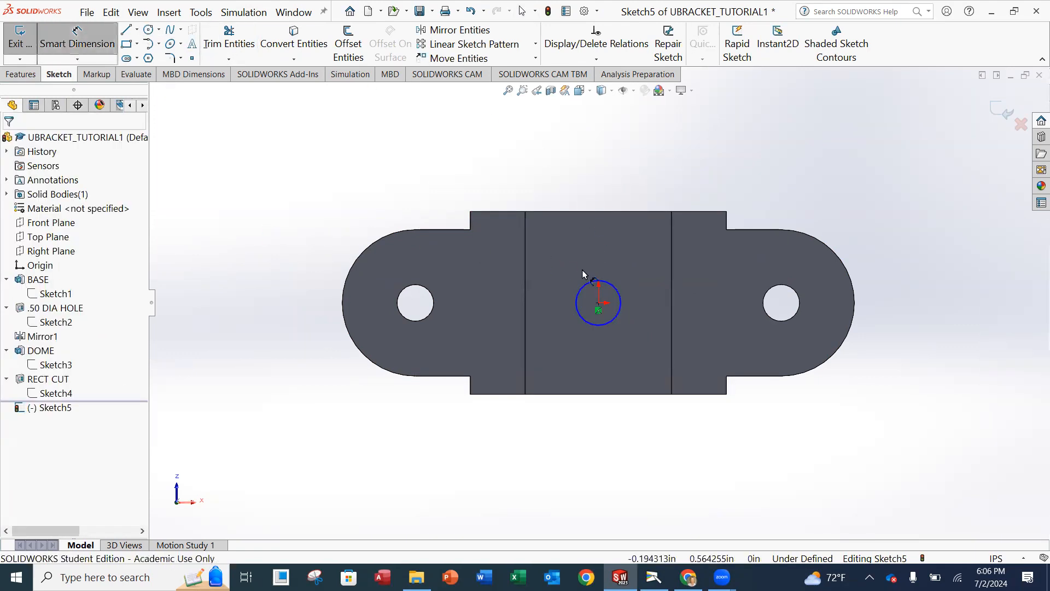
pyautogui.click(587, 285)
pyautogui.click(472, 164)
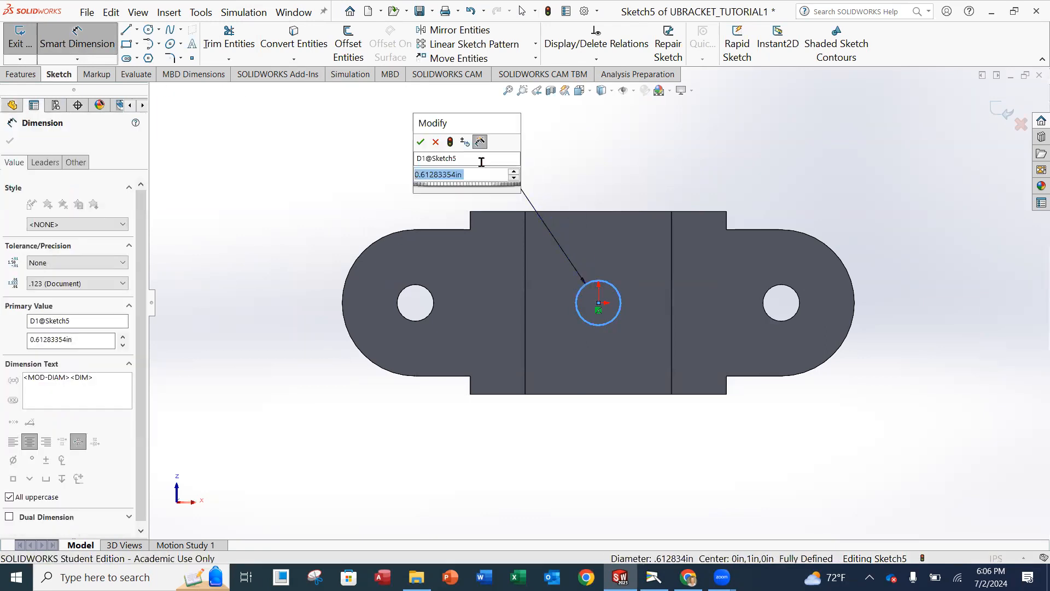
pyautogui.write('.25')
pyautogui.press('Return')
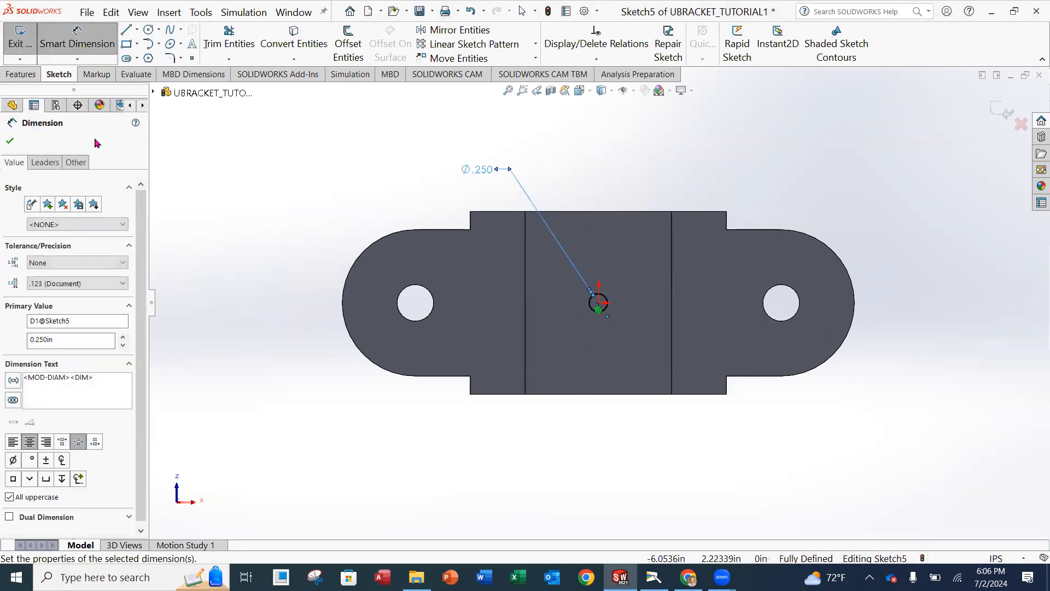
pyautogui.click(10, 141)
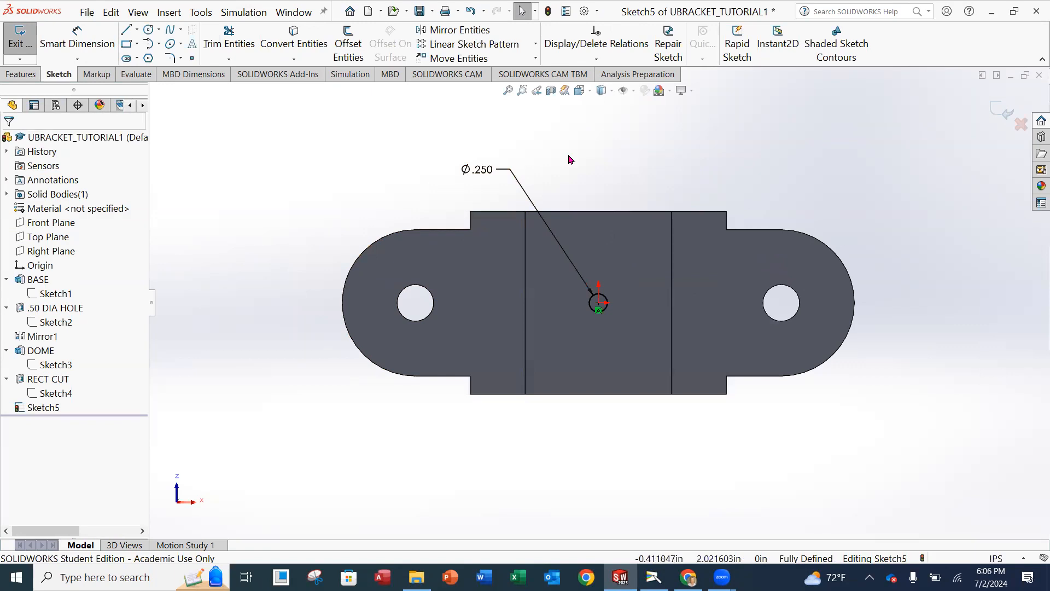
# Finish the circle sketch and cut it Through All upward through the top of the dome
pyautogui.moveTo(642, 159); pyautogui.dragTo(638, 359, button='middle')
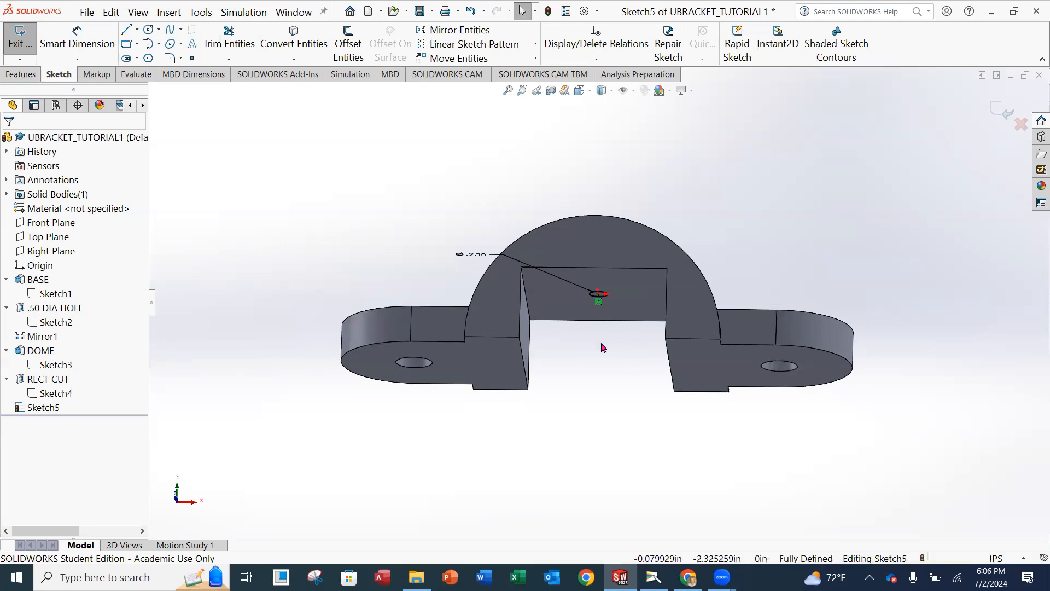
pyautogui.moveTo(595, 314); pyautogui.dragTo(602, 235, button='middle')
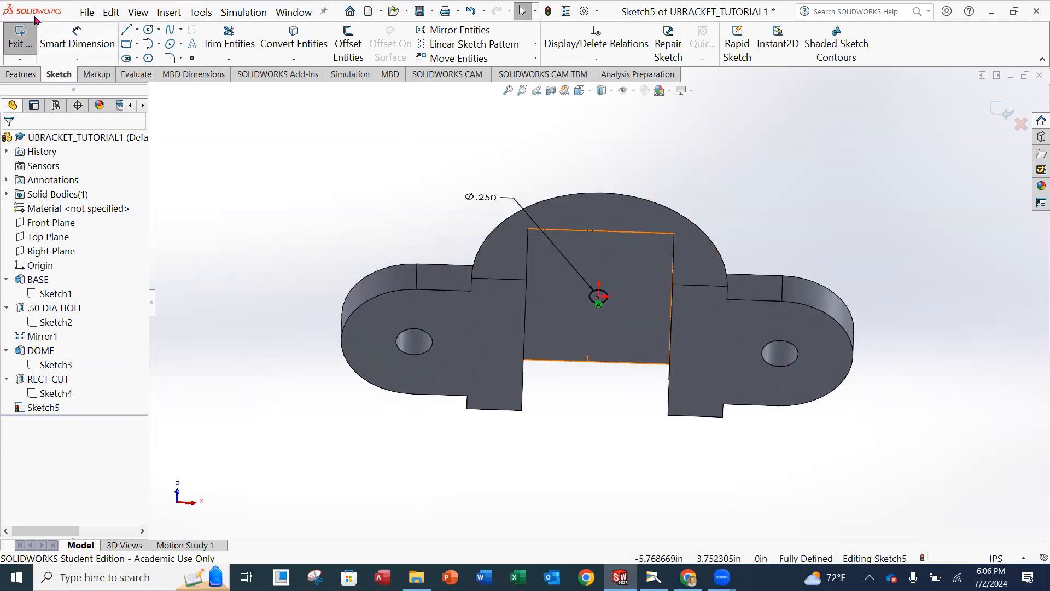
pyautogui.click(23, 44)
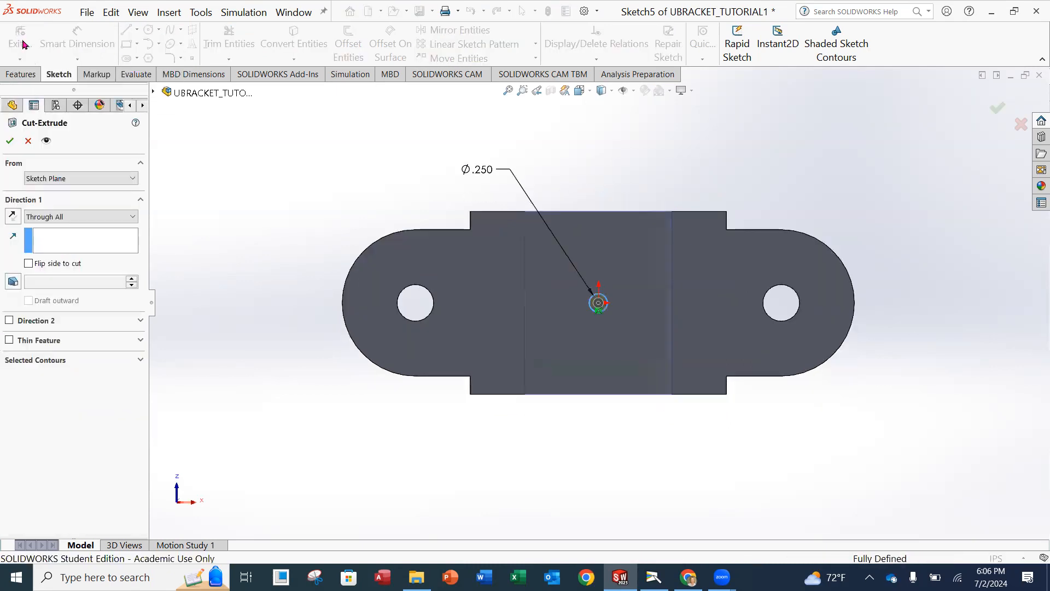
pyautogui.moveTo(562, 205); pyautogui.dragTo(523, 436, button='middle')
pyautogui.moveTo(574, 268); pyautogui.dragTo(569, 293, button='middle')
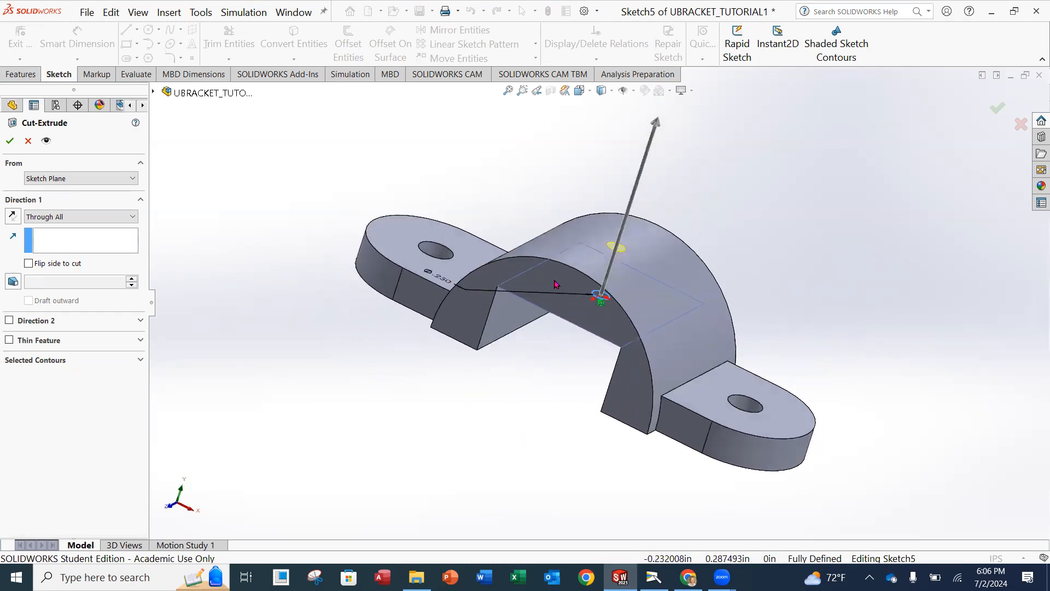
pyautogui.click(10, 142)
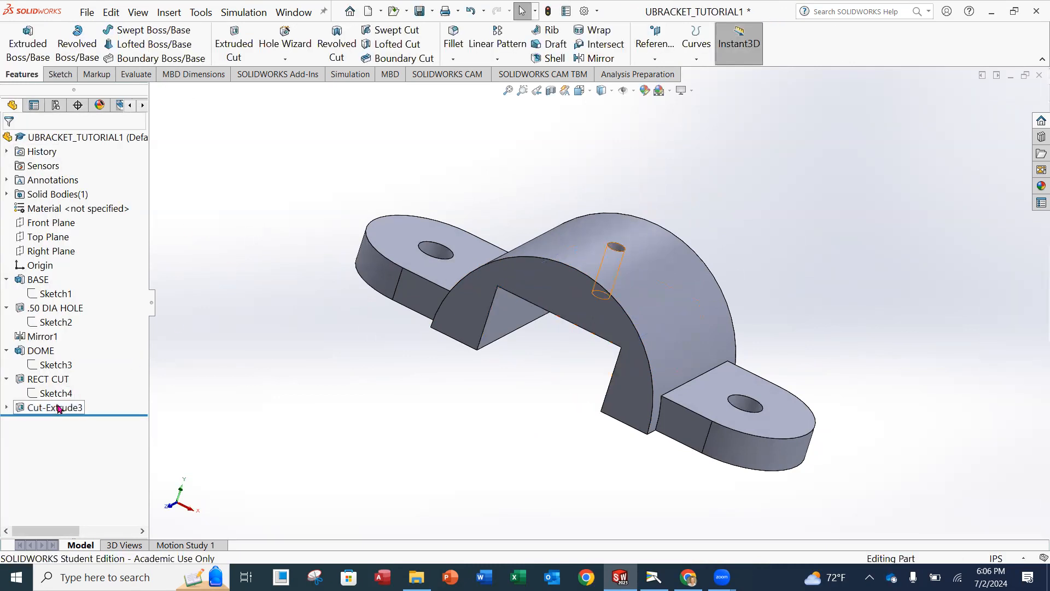
# Rename the new hole cut feature in the feature tree as .25 DIA HOLE and clear the selection
pyautogui.click(59, 409)
pyautogui.rightClick(59, 409)
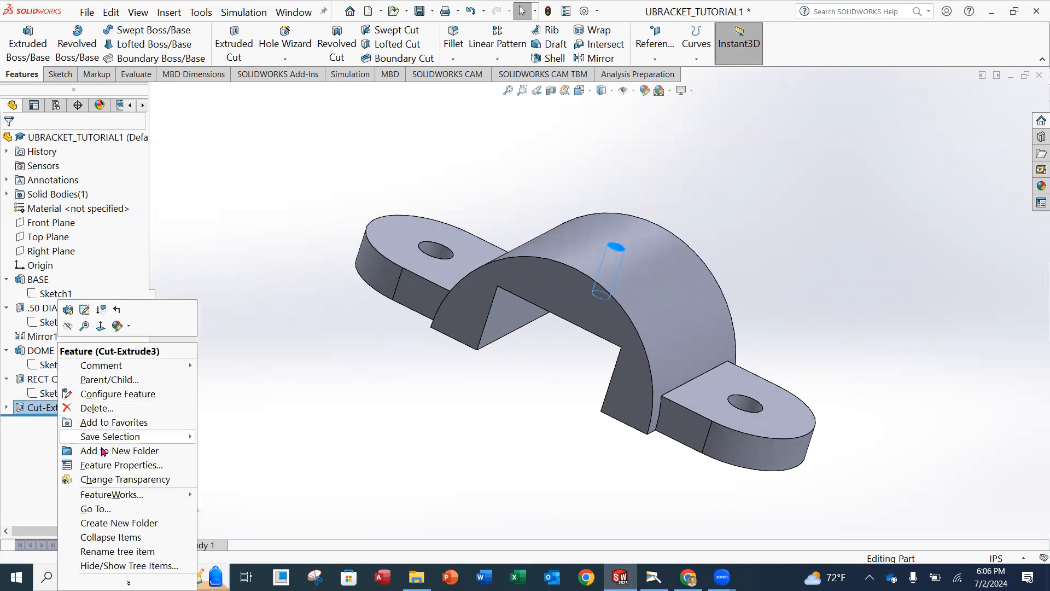
pyautogui.click(110, 550)
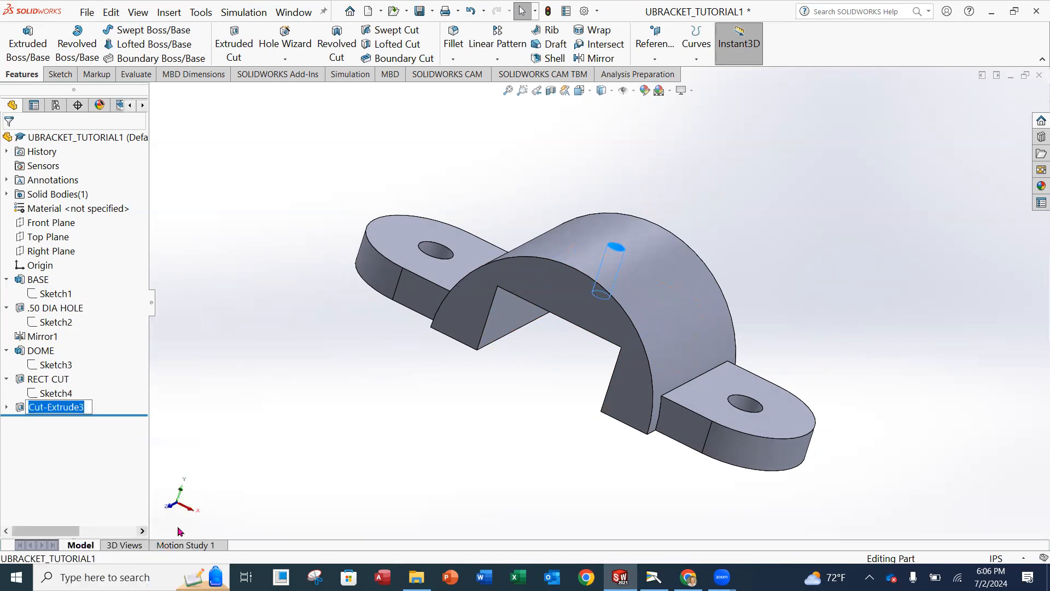
pyautogui.write('.25 DIA HOL')
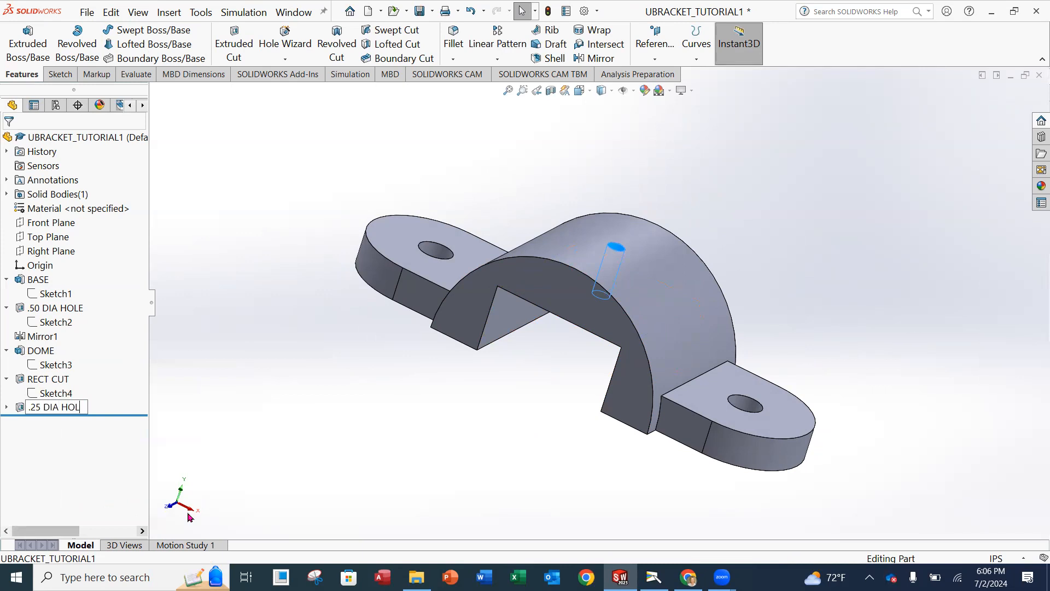
pyautogui.press('Return')
pyautogui.click(333, 383)
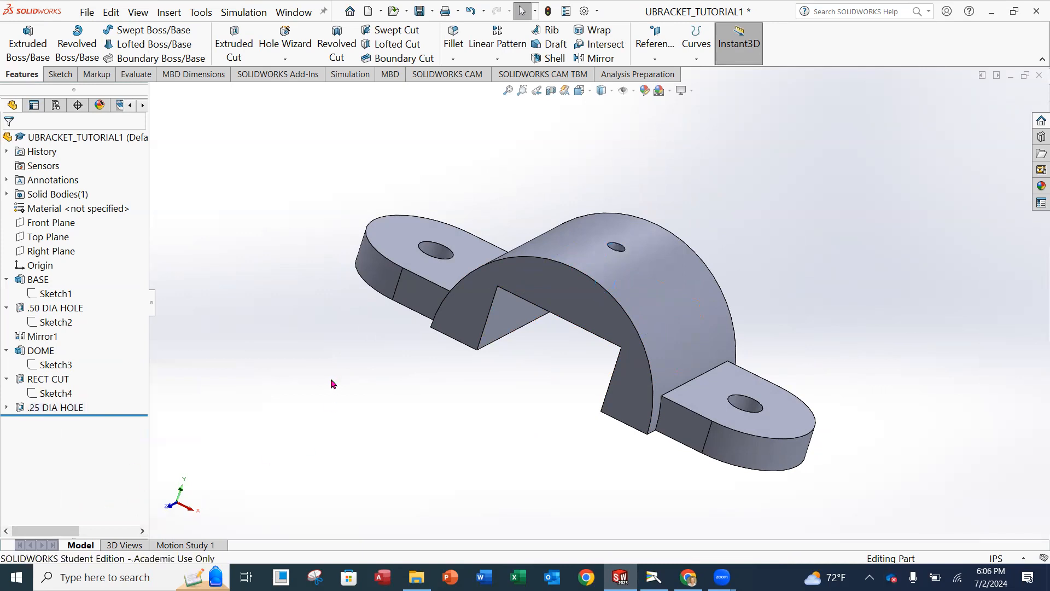
# Expand the .25 DIA HOLE feature to show its sketch in the feature tree and save the part
pyautogui.click(7, 407)
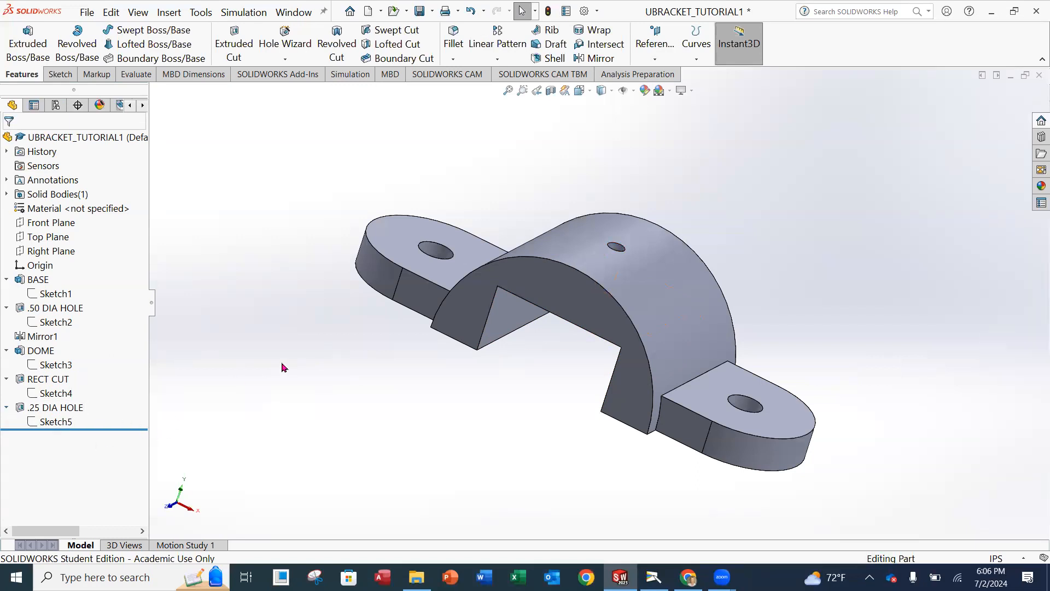
pyautogui.click(87, 12)
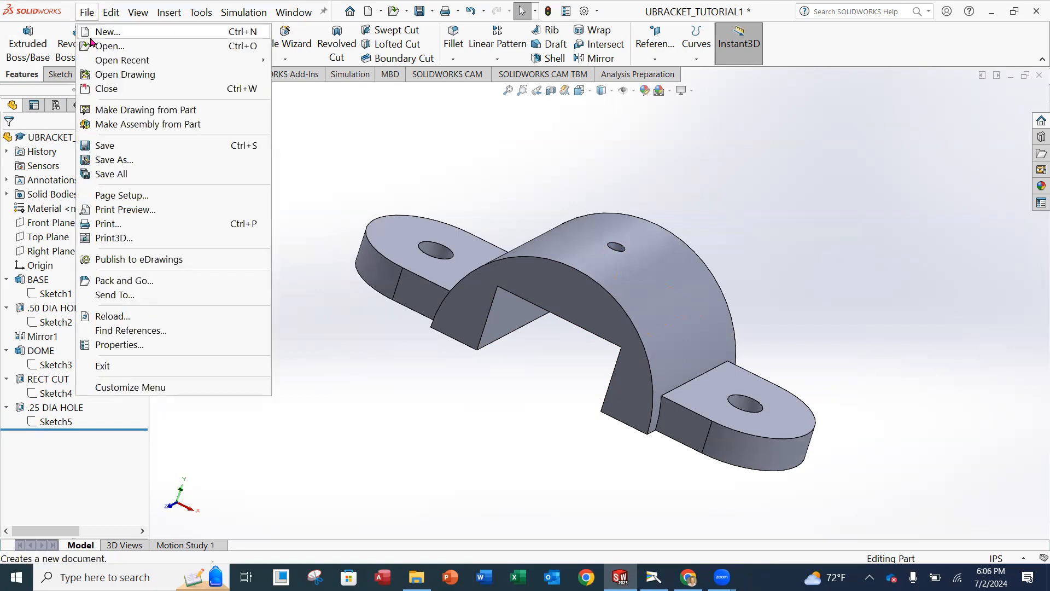
pyautogui.click(125, 148)
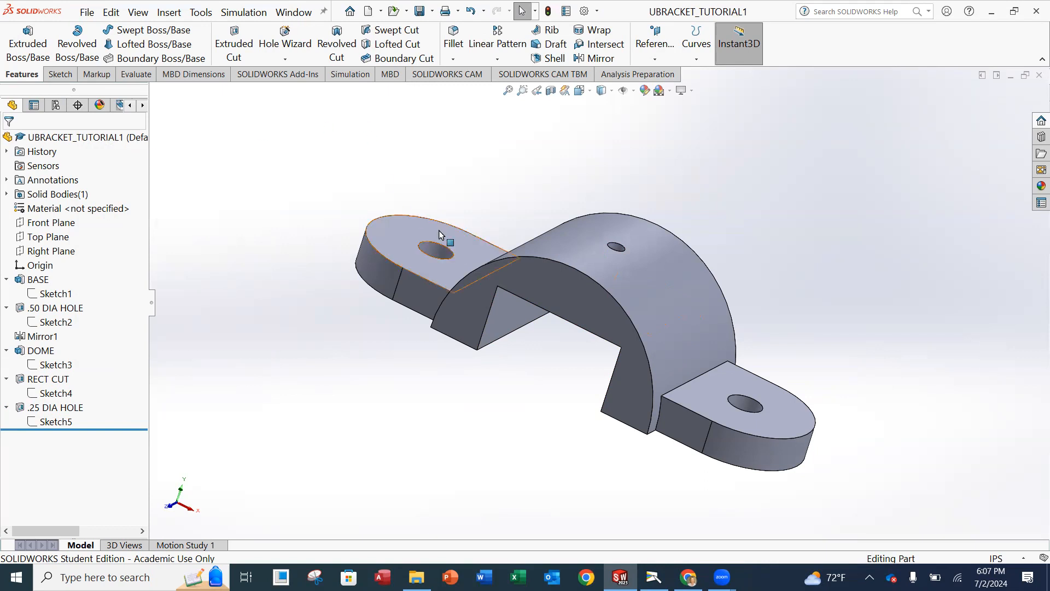
# Examine which items depend on the BASE feature in its delete confirmation, and cancel the deletion
pyautogui.moveTo(464, 312); pyautogui.dragTo(487, 360, button='middle')
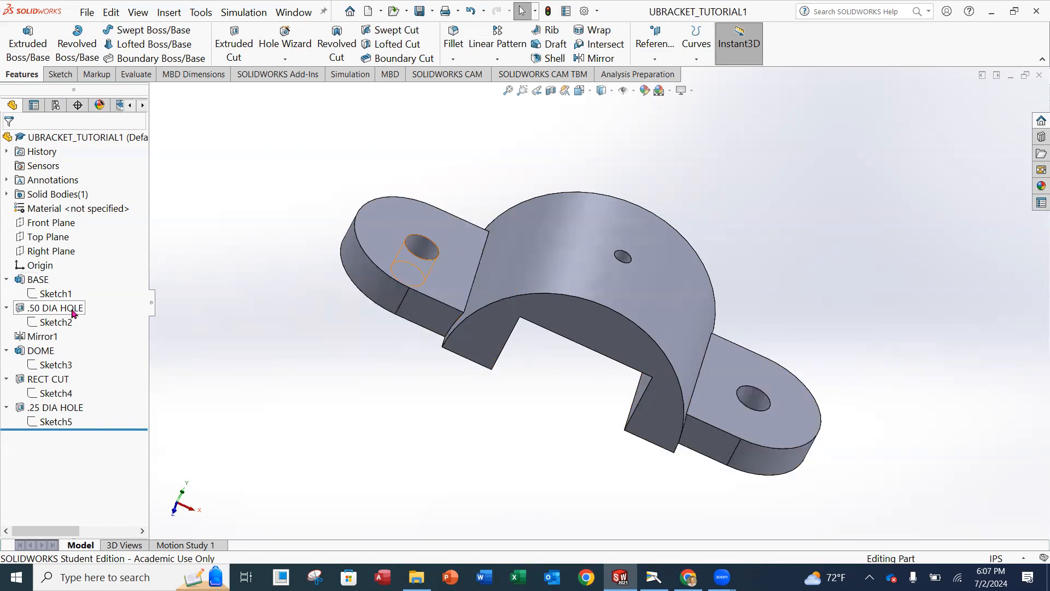
pyautogui.click(39, 282)
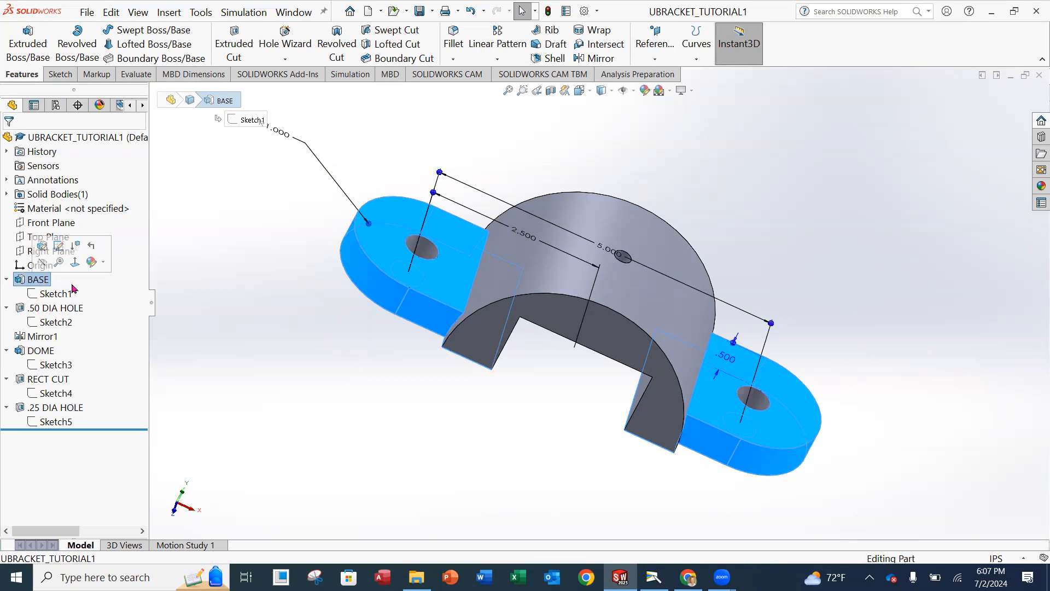
pyautogui.press('Delete')
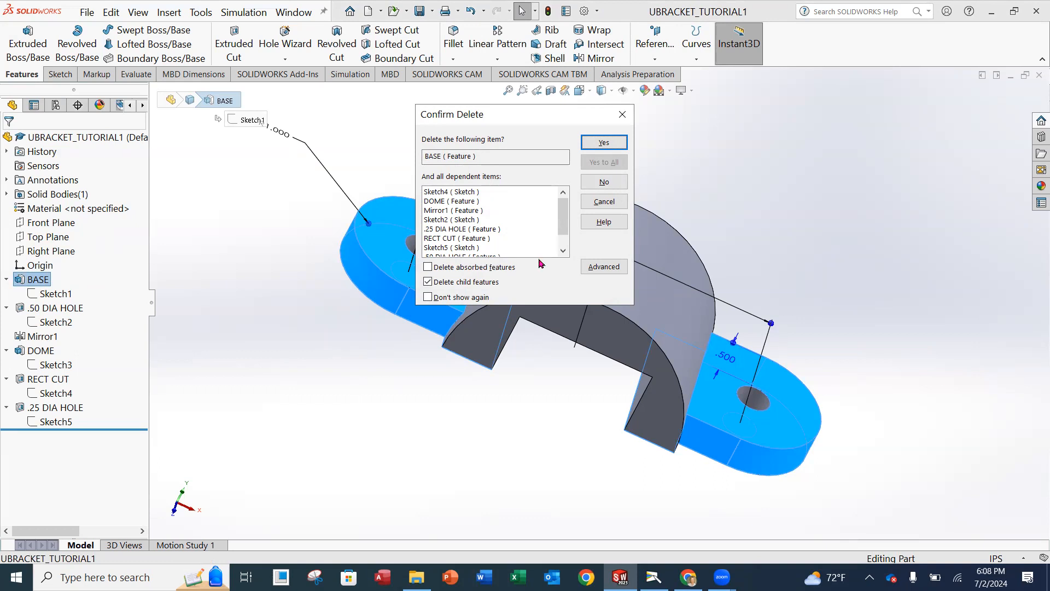
pyautogui.scroll(-2, 454, 240)
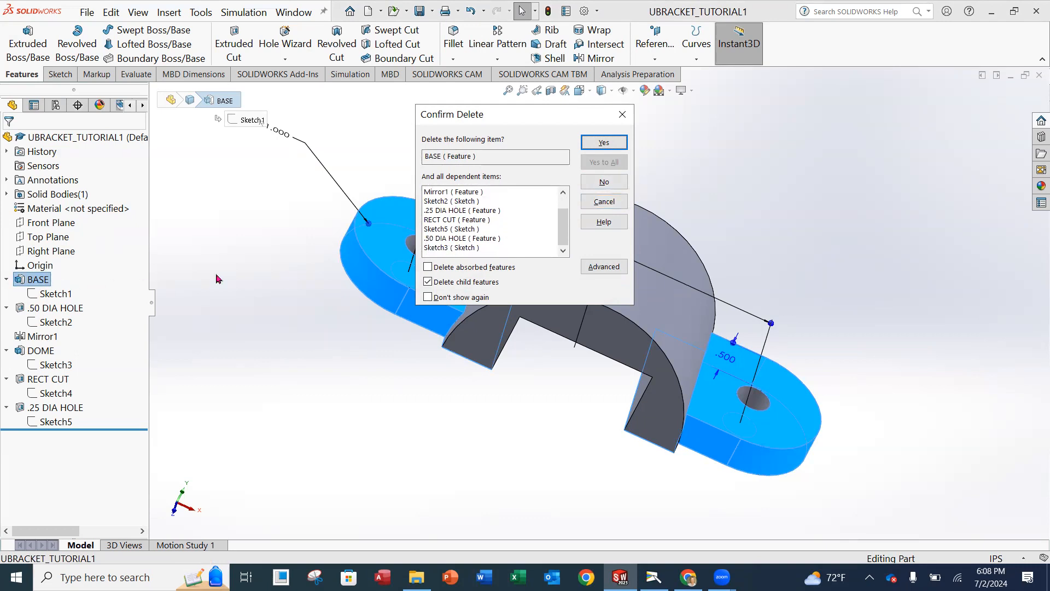
pyautogui.click(605, 202)
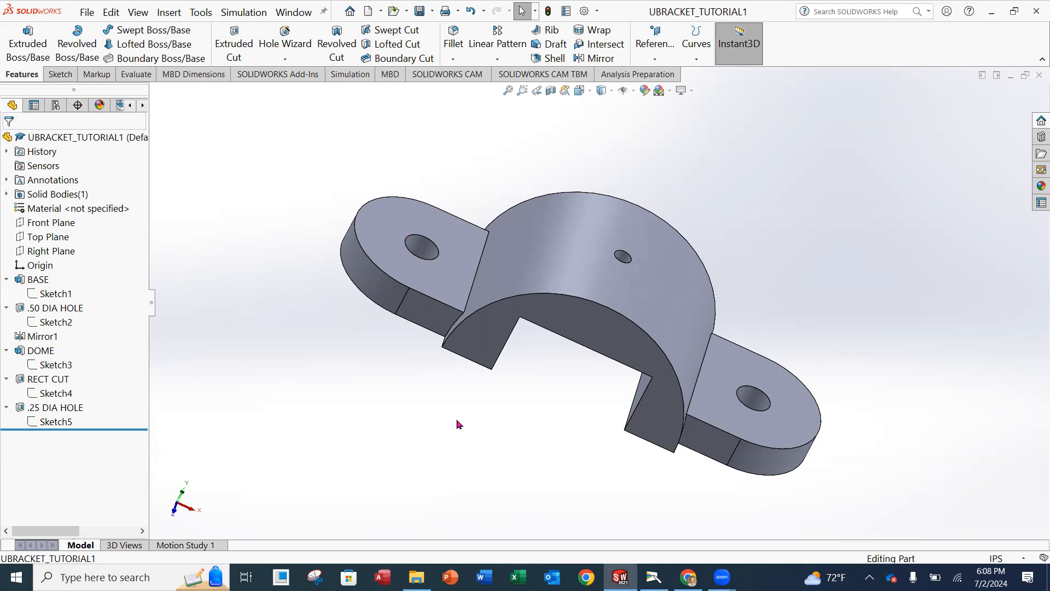
# Check the modified U-bracket drawing in the Camera window and return to the UBRACKET_TUTORIAL1 part in SOLIDWORKS
pyautogui.moveTo(500, 245); pyautogui.dragTo(552, 314, button='middle')
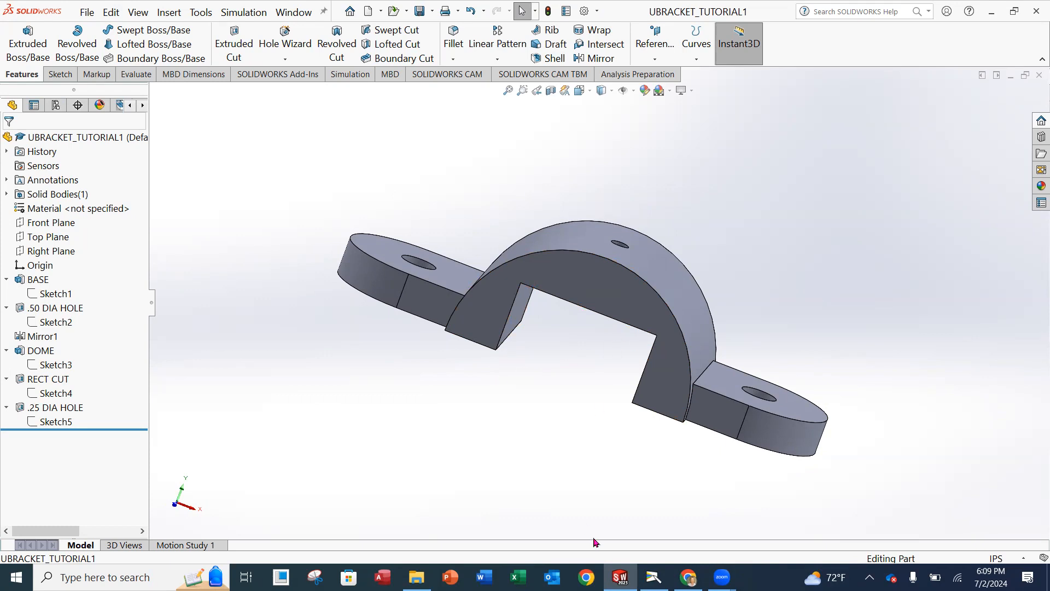
pyautogui.click(654, 577)
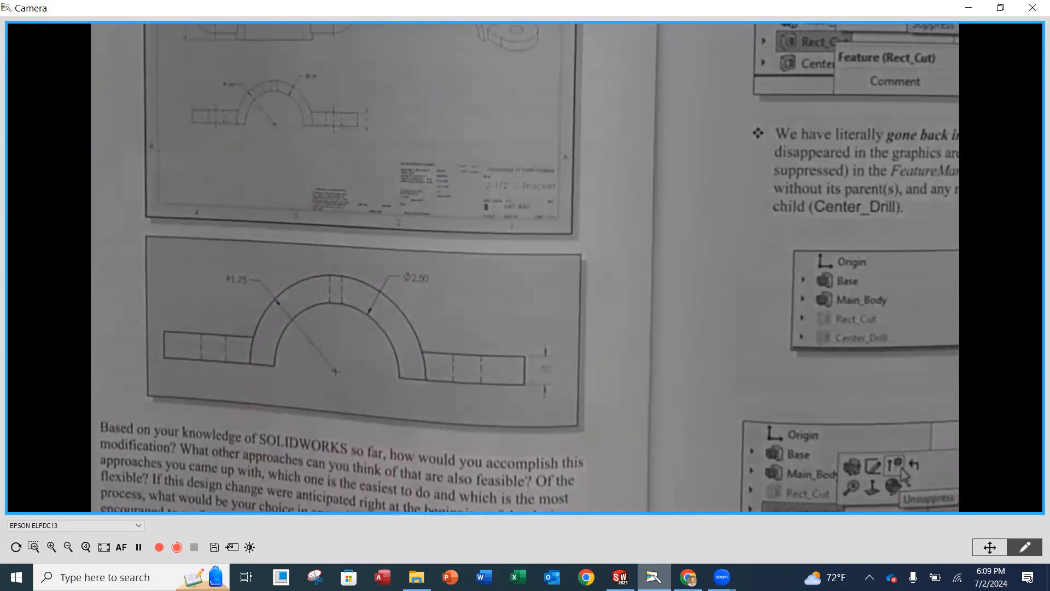
pyautogui.moveTo(620, 577)
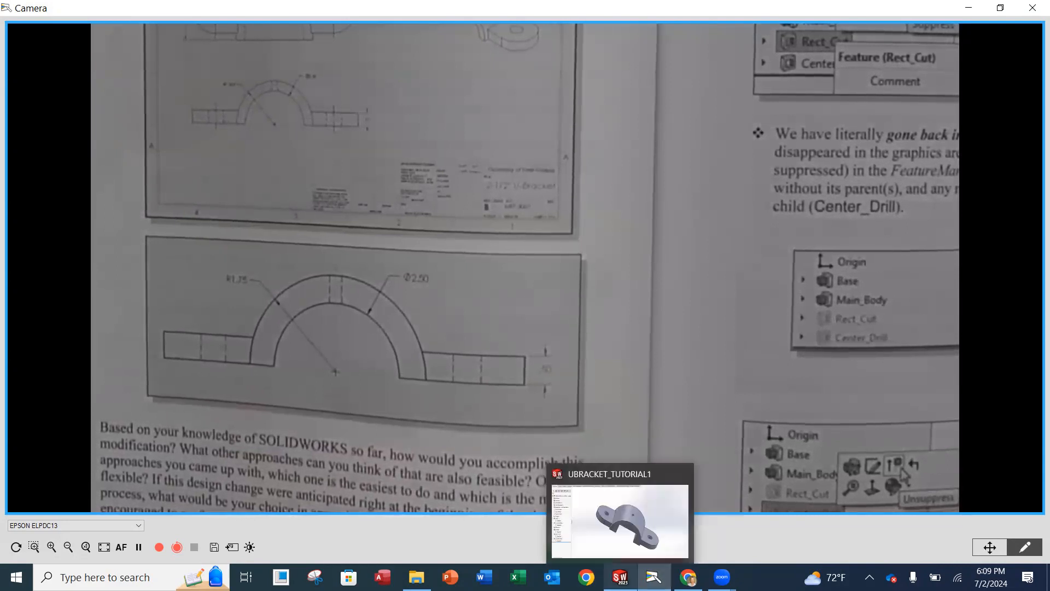
pyautogui.click(564, 534)
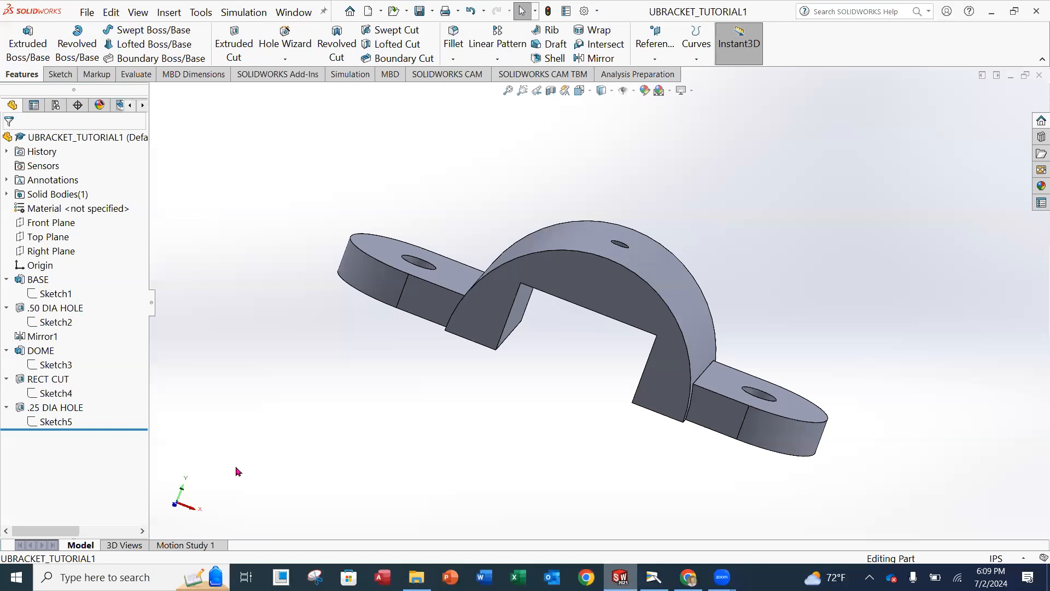
# Suppress the RECT CUT feature and compare the solid dome with the drawing in the Camera window, returning to SOLIDWORKS
pyautogui.click(46, 381)
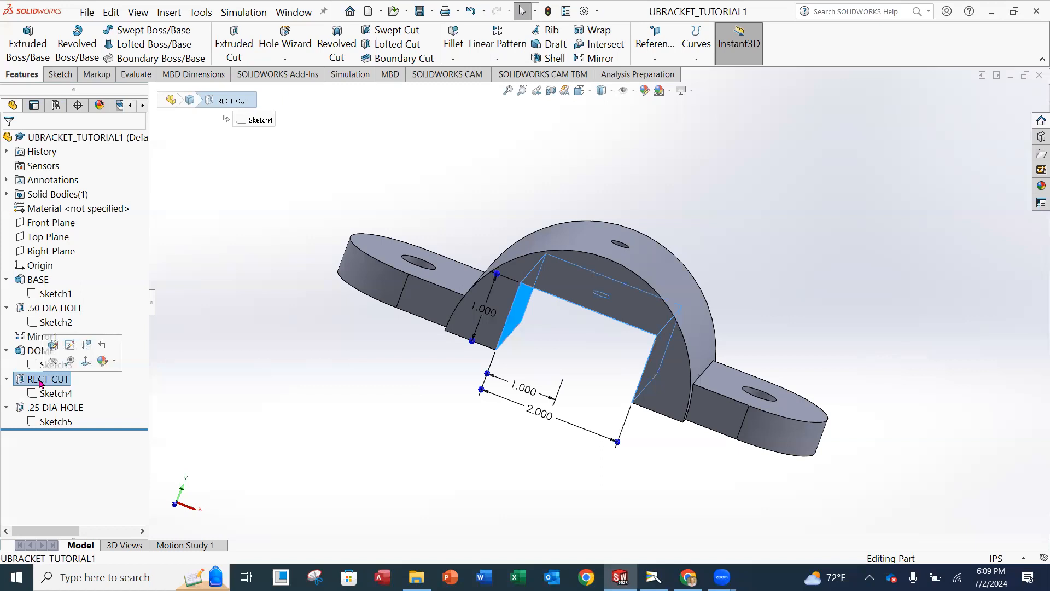
pyautogui.click(87, 345)
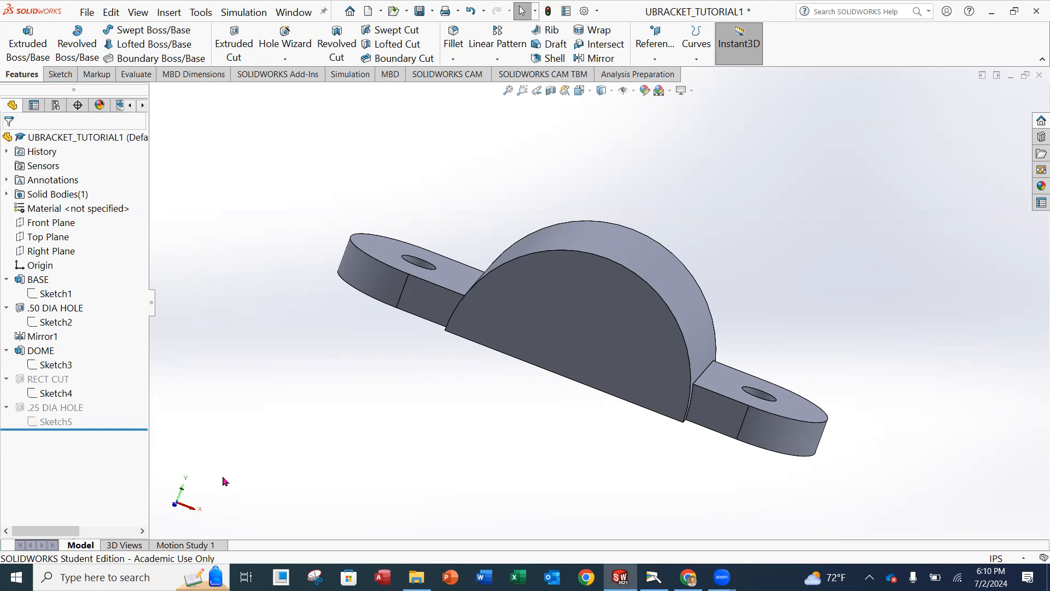
pyautogui.moveTo(563, 392); pyautogui.dragTo(623, 266, button='middle')
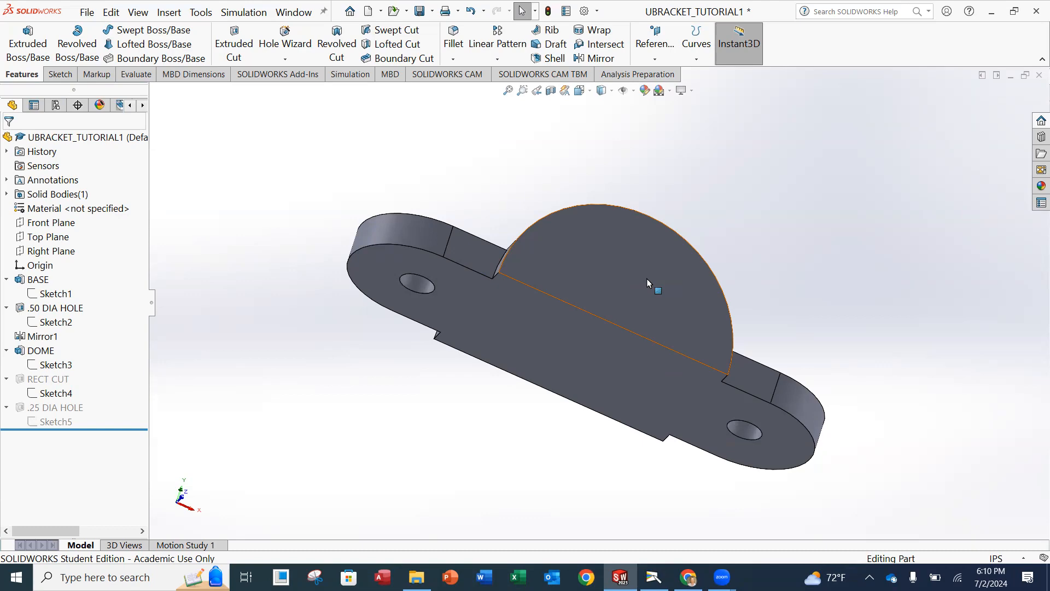
pyautogui.hotkey('alt', 'Tab')
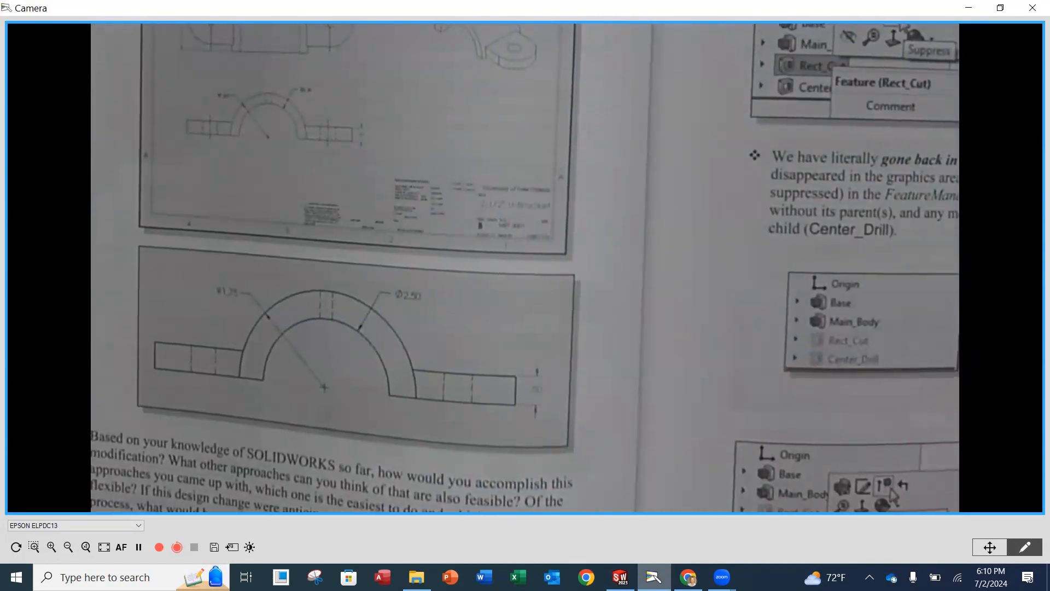
pyautogui.click(620, 578)
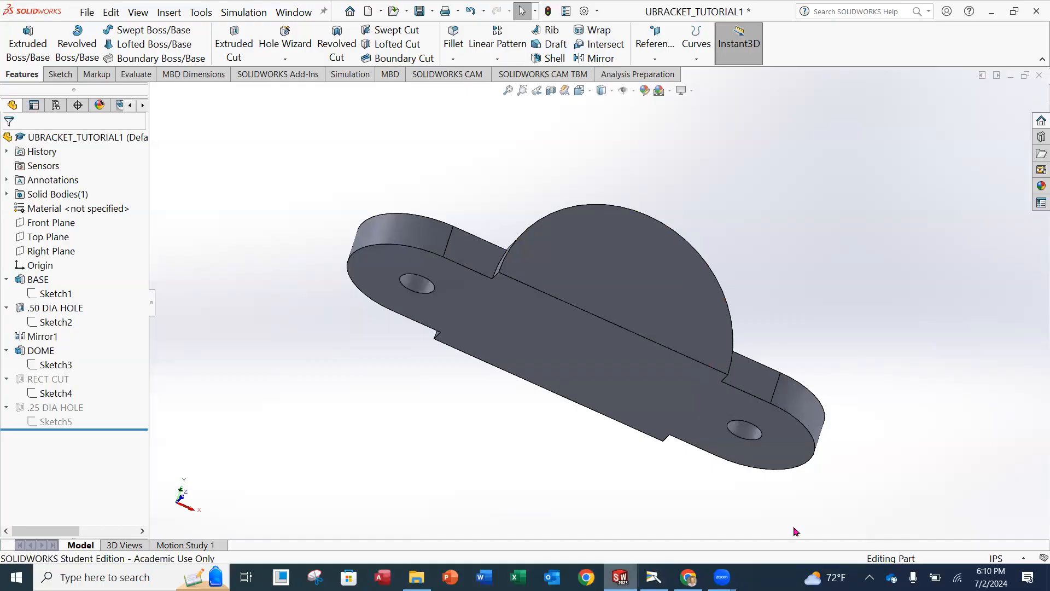
pyautogui.moveTo(708, 353); pyautogui.dragTo(590, 420, button='middle')
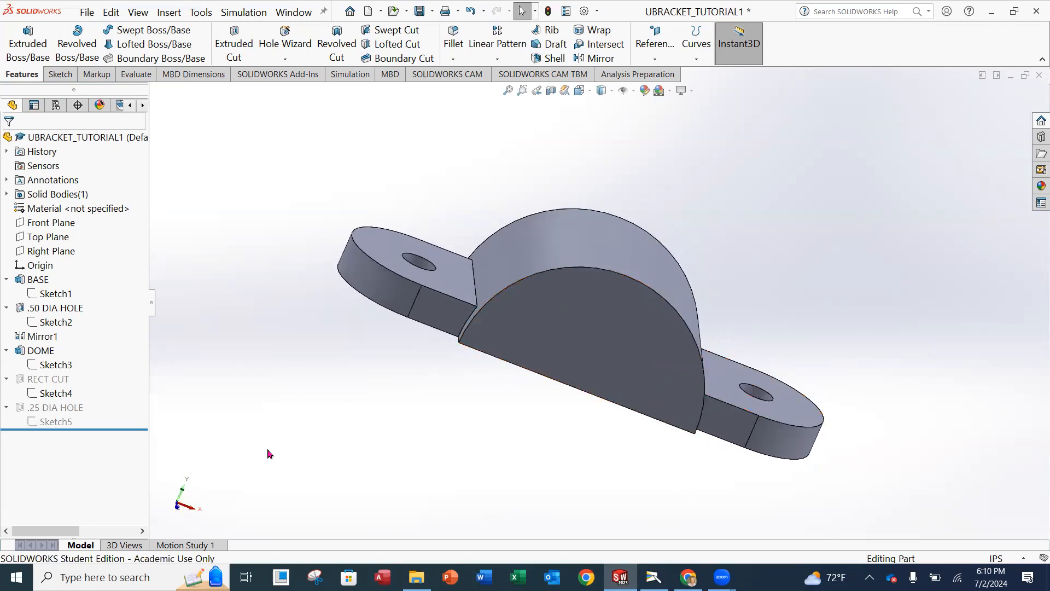
# Unsuppress the RECT CUT feature and its dependent .25 DIA HOLE feature
pyautogui.click(36, 381)
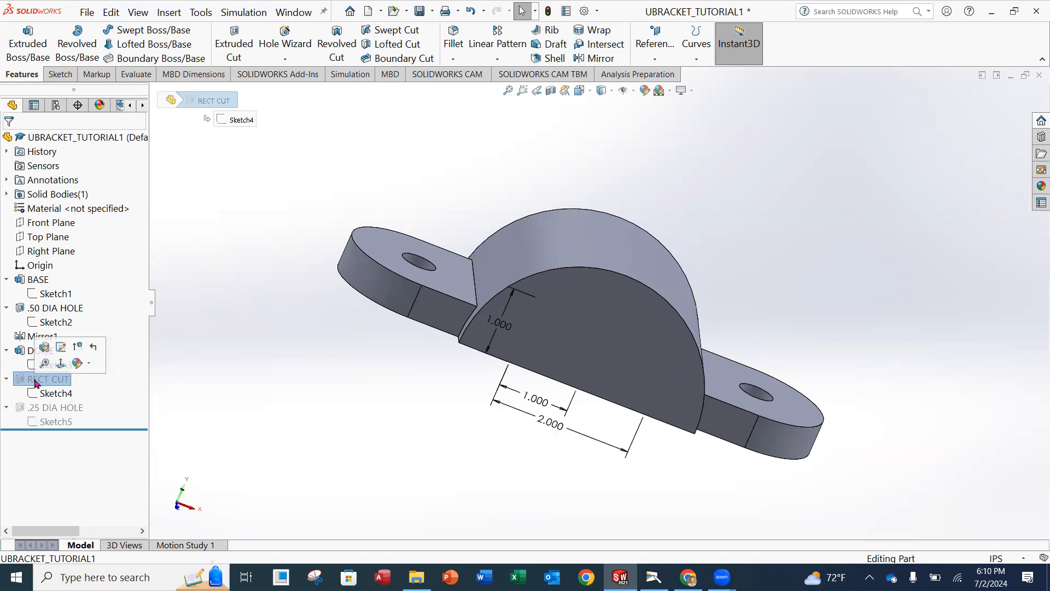
pyautogui.click(78, 351)
pyautogui.moveTo(353, 455); pyautogui.dragTo(339, 372, button='middle')
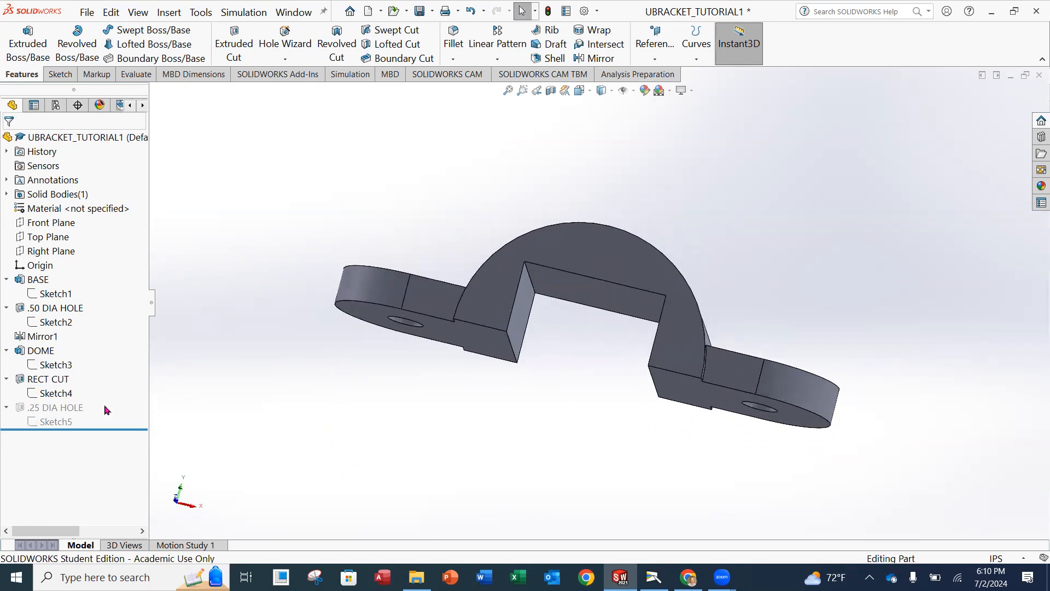
pyautogui.click(30, 412)
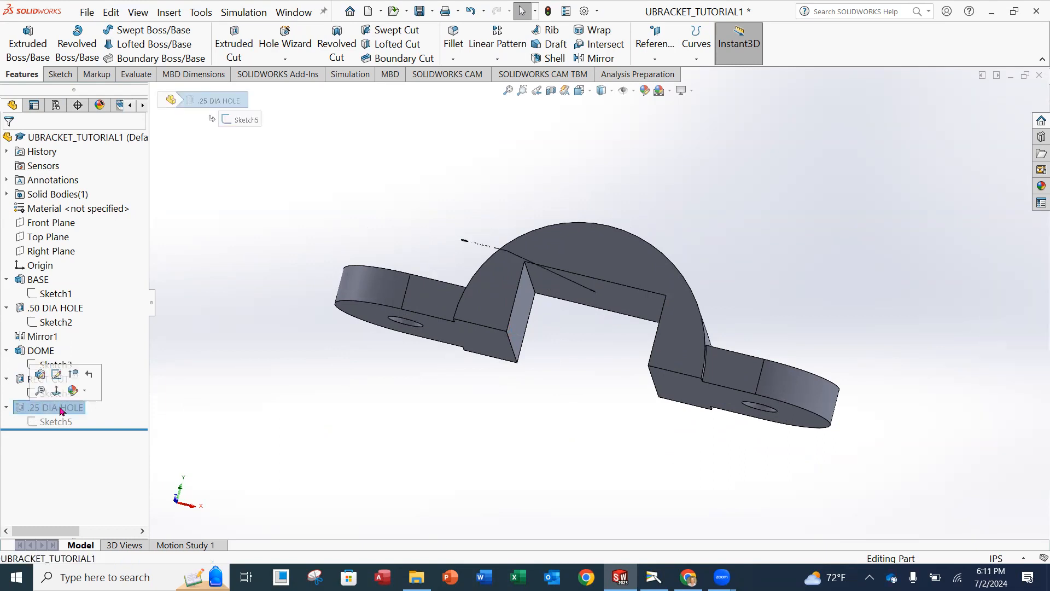
pyautogui.click(73, 374)
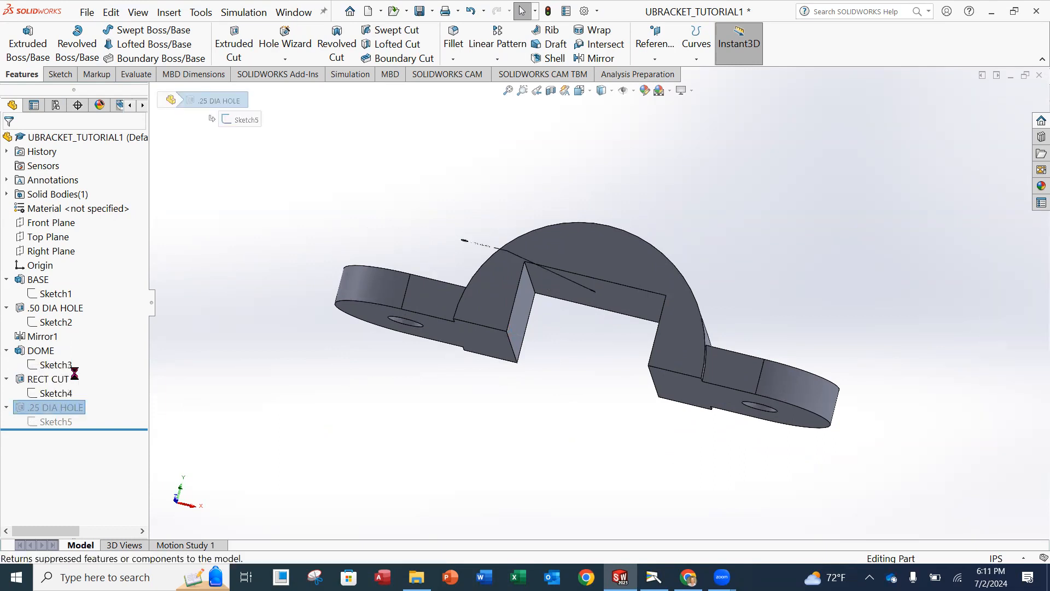
# Change the sketch plane of the .25 DIA HOLE feature's sketch to the Top Plane and clear the selection
pyautogui.click(27, 412)
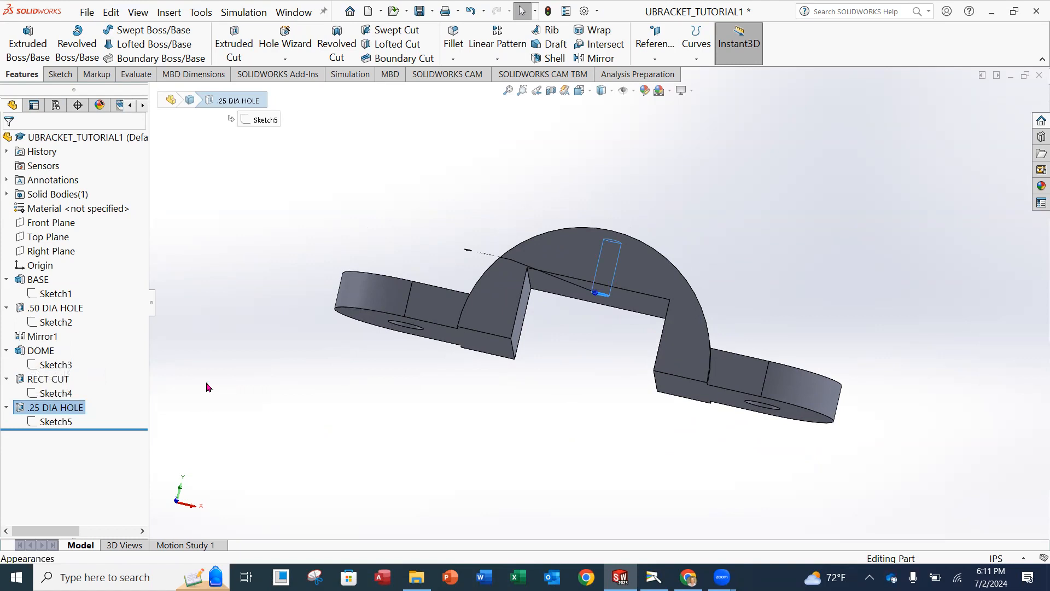
pyautogui.click(36, 422)
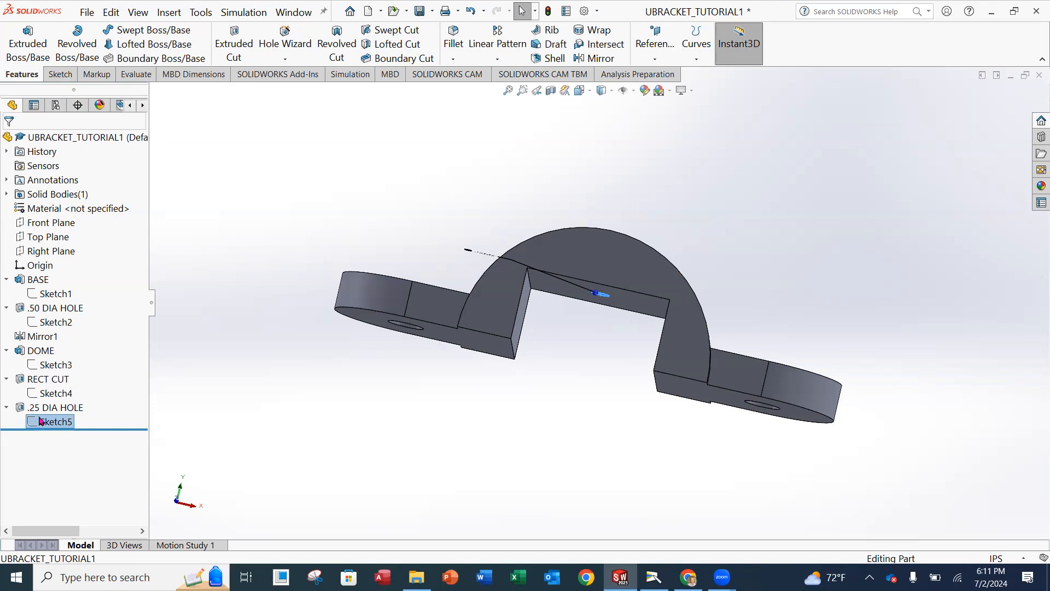
pyautogui.click(54, 422)
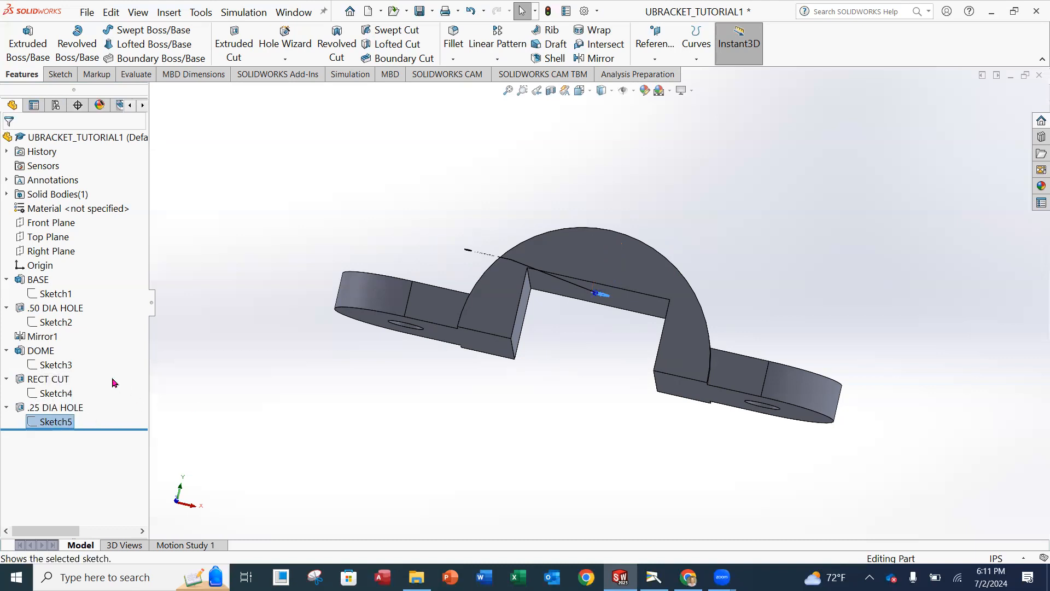
pyautogui.click(43, 421)
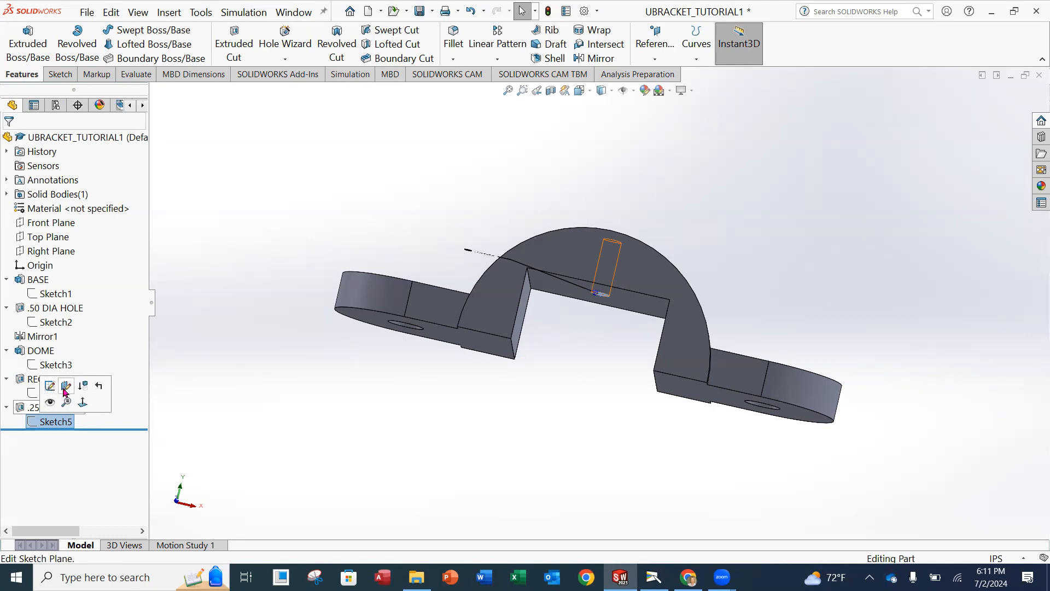
pyautogui.click(65, 388)
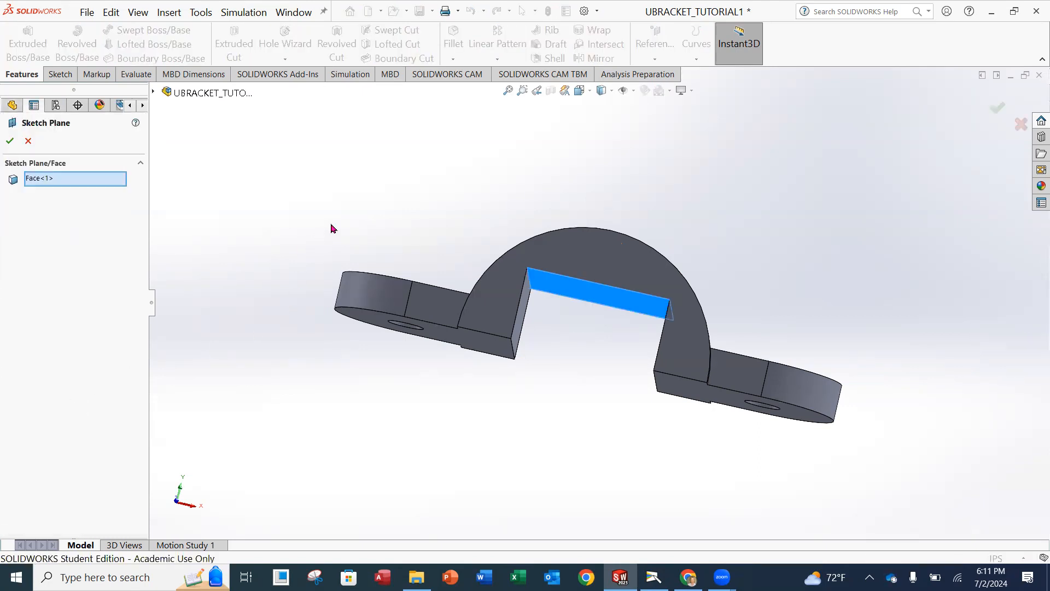
pyautogui.moveTo(329, 228); pyautogui.dragTo(316, 251, button='middle')
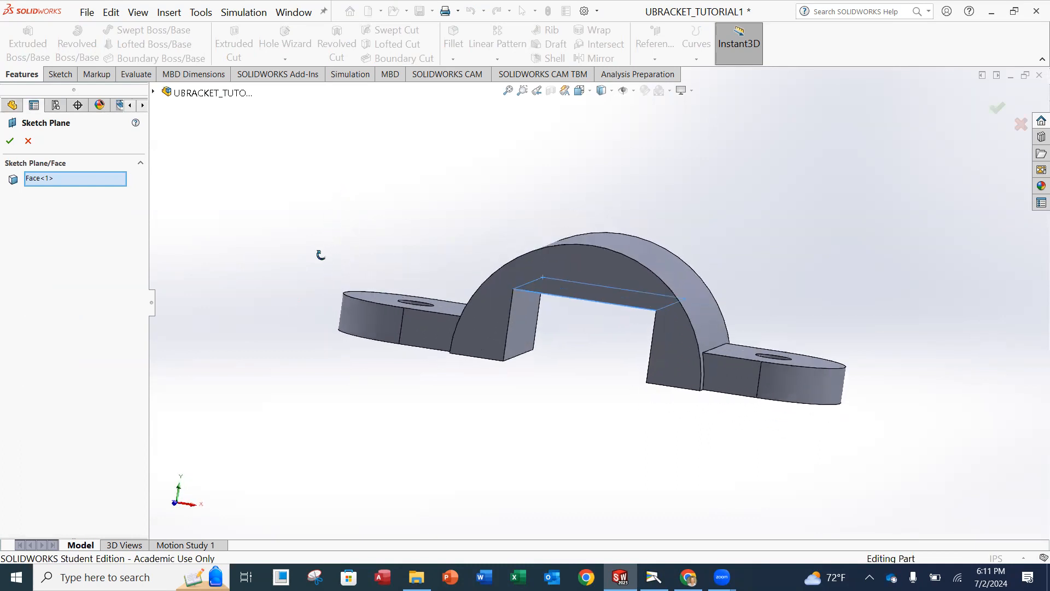
pyautogui.click(189, 94)
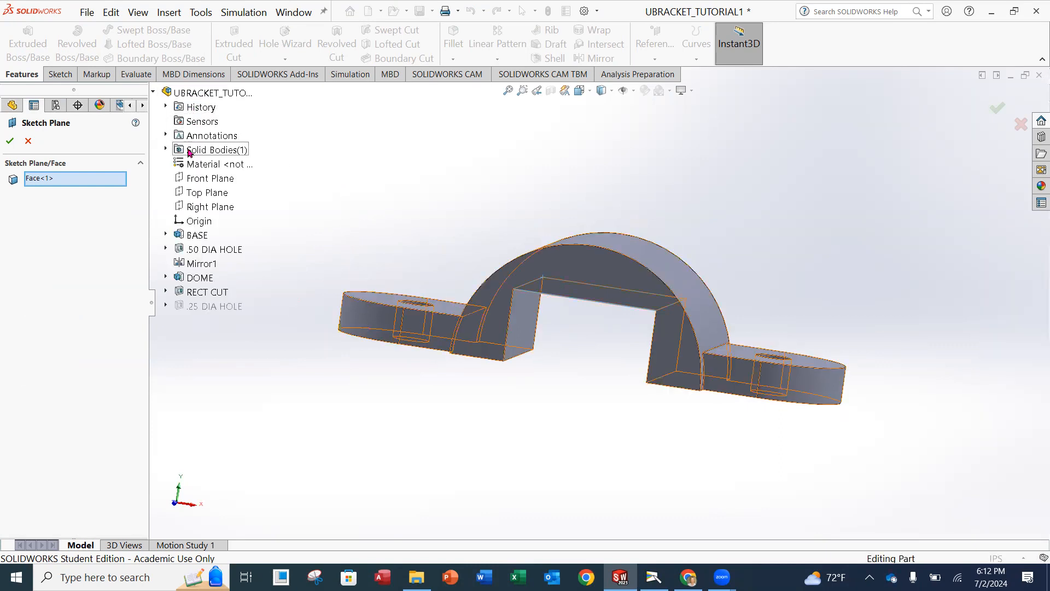
pyautogui.click(193, 196)
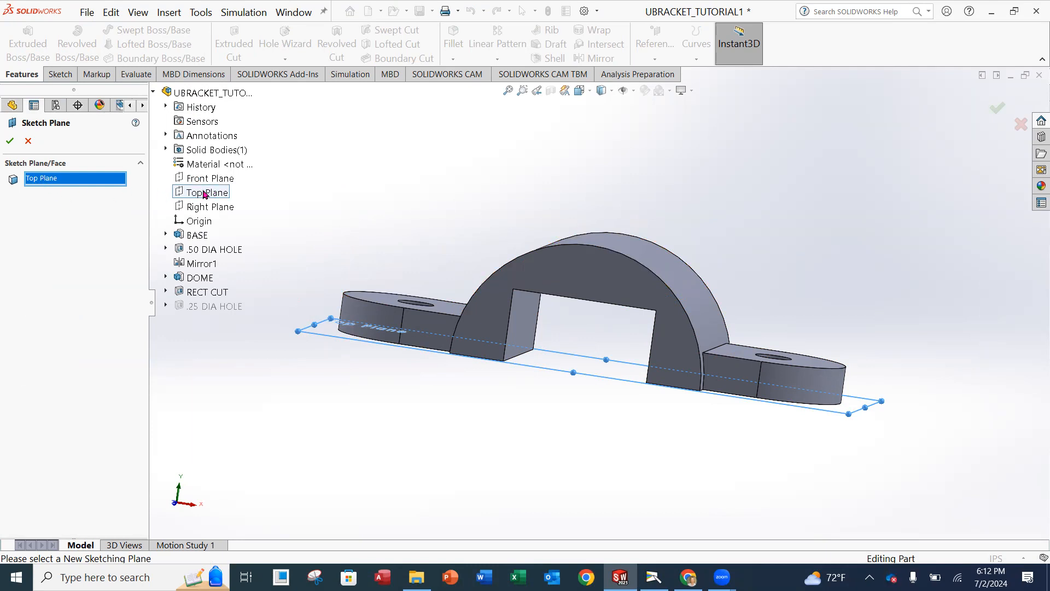
pyautogui.moveTo(328, 227)
pyautogui.mouseDown(button='middle')
pyautogui.moveTo(437, 262)
pyautogui.moveTo(428, 231)
pyautogui.mouseUp(button='middle')
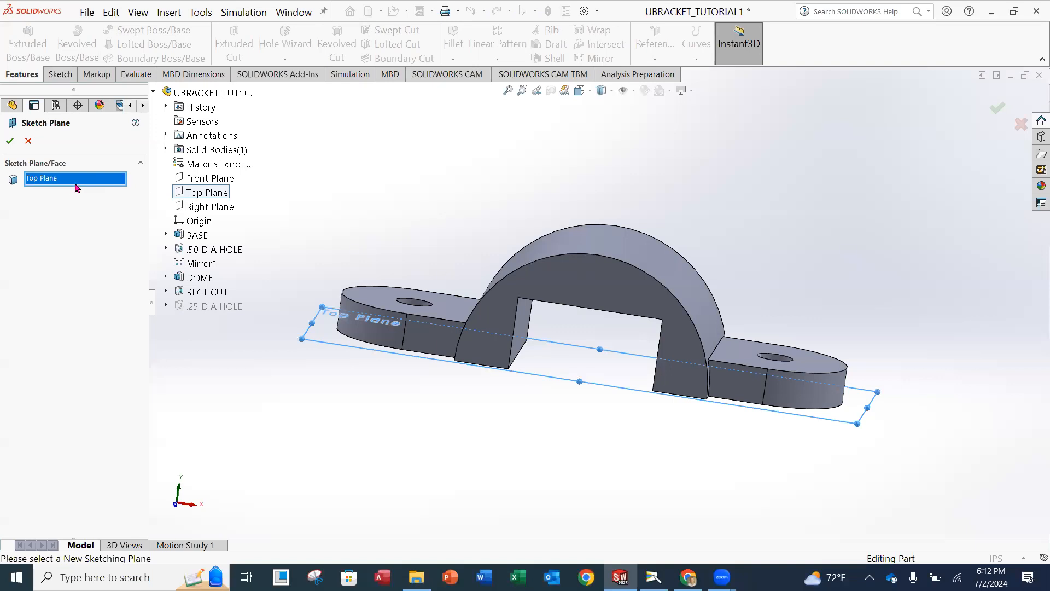
pyautogui.click(9, 141)
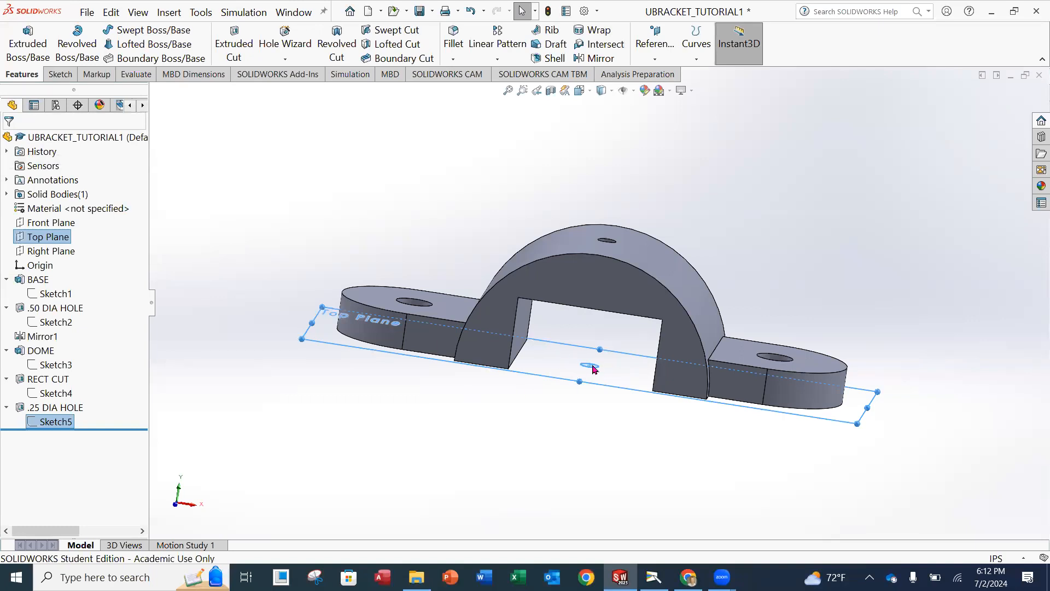
pyautogui.click(599, 422)
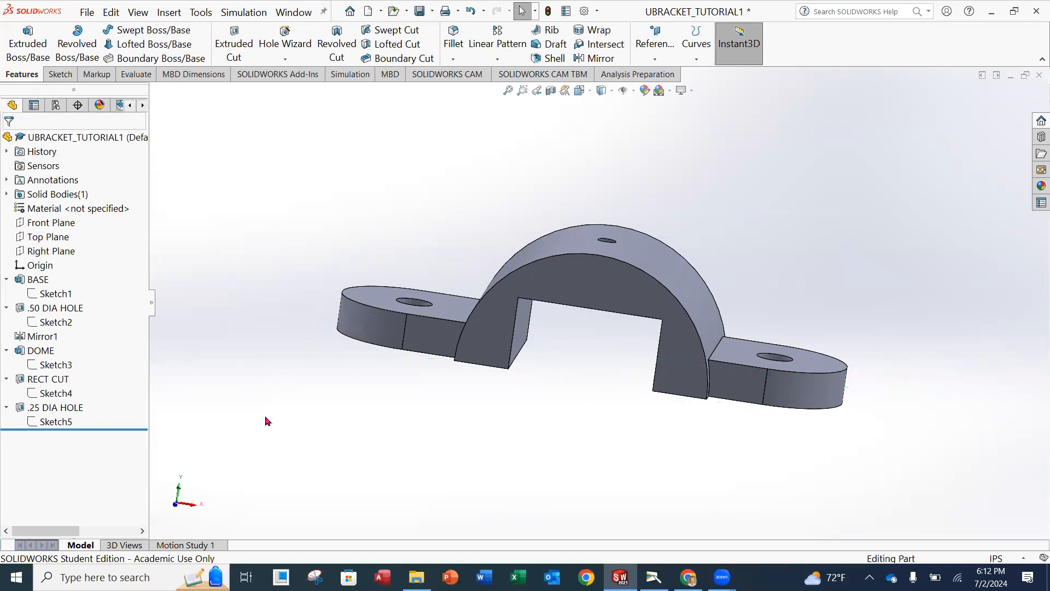
# Suppress the RECT CUT feature so the dome is solid while keeping the .25 DIA HOLE feature active
pyautogui.click(46, 379)
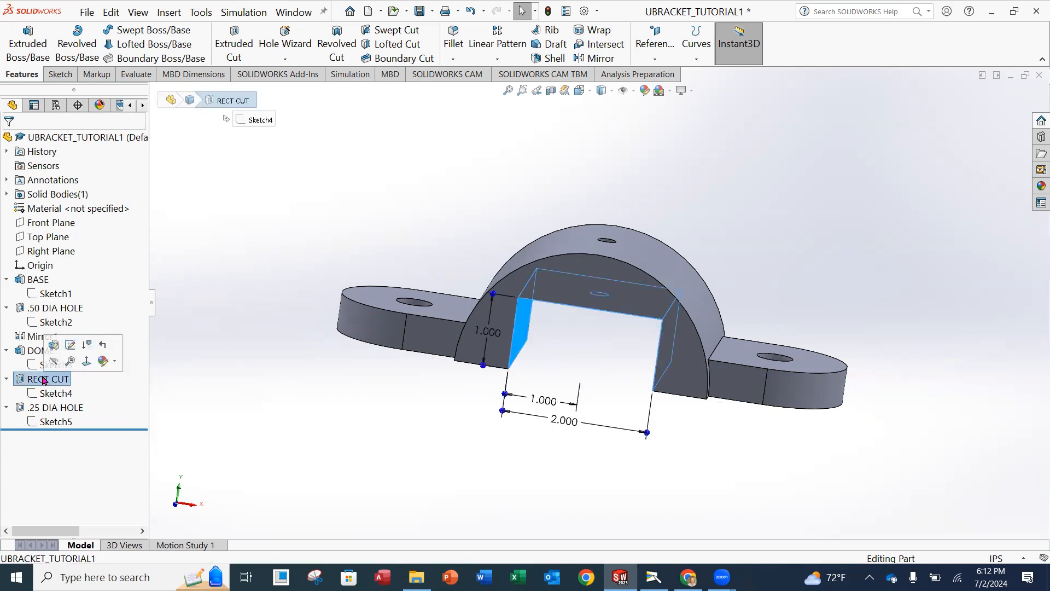
pyautogui.click(88, 346)
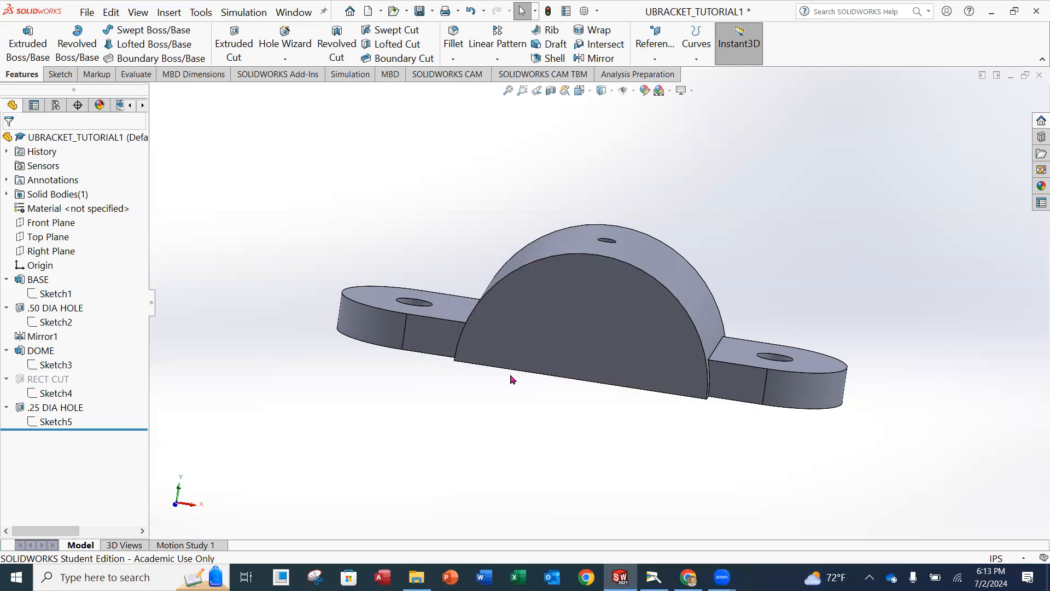
# Start an extruded cut on the dome's front face and sketch a circle of about 1.28 in radius centred on the origin
pyautogui.click(230, 46)
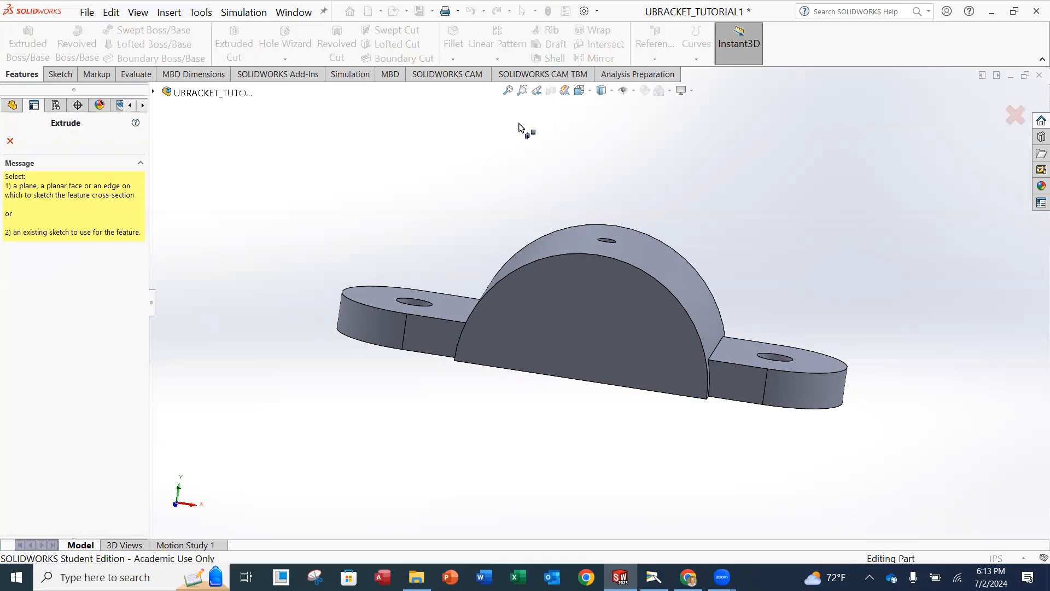
pyautogui.click(577, 318)
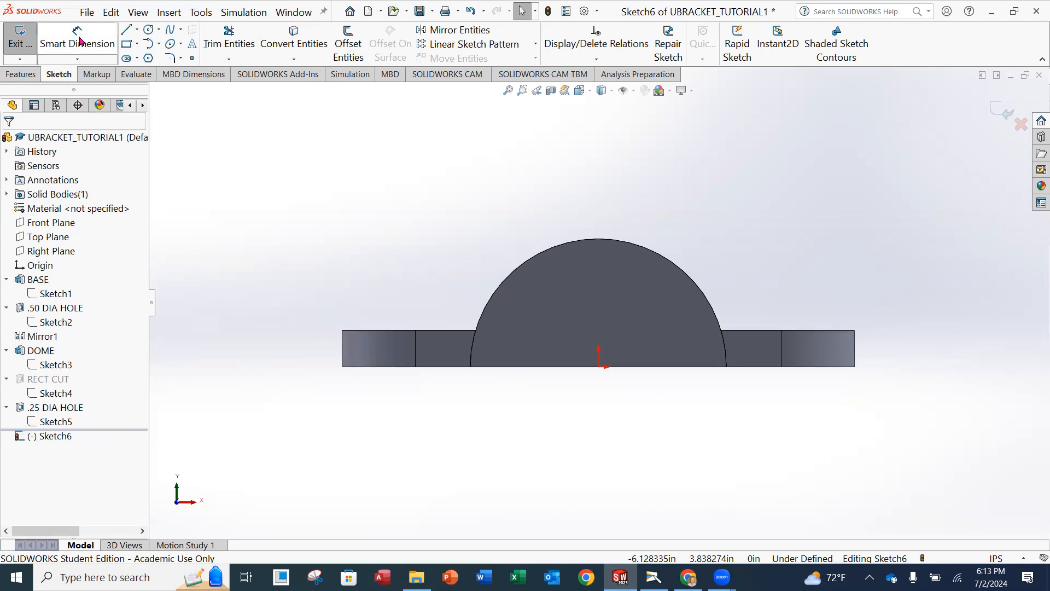
pyautogui.click(149, 30)
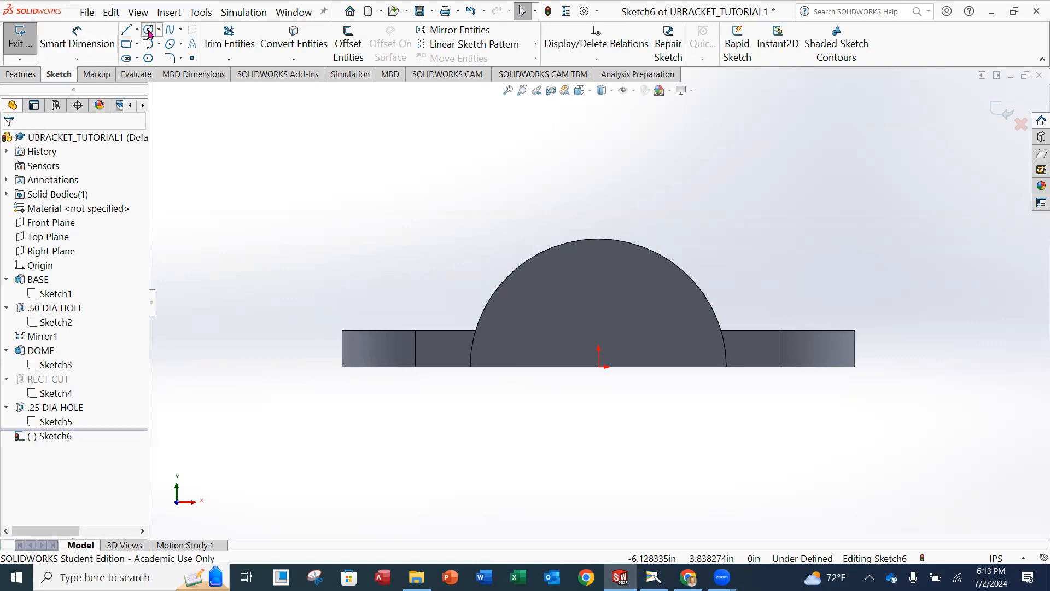
pyautogui.click(600, 366)
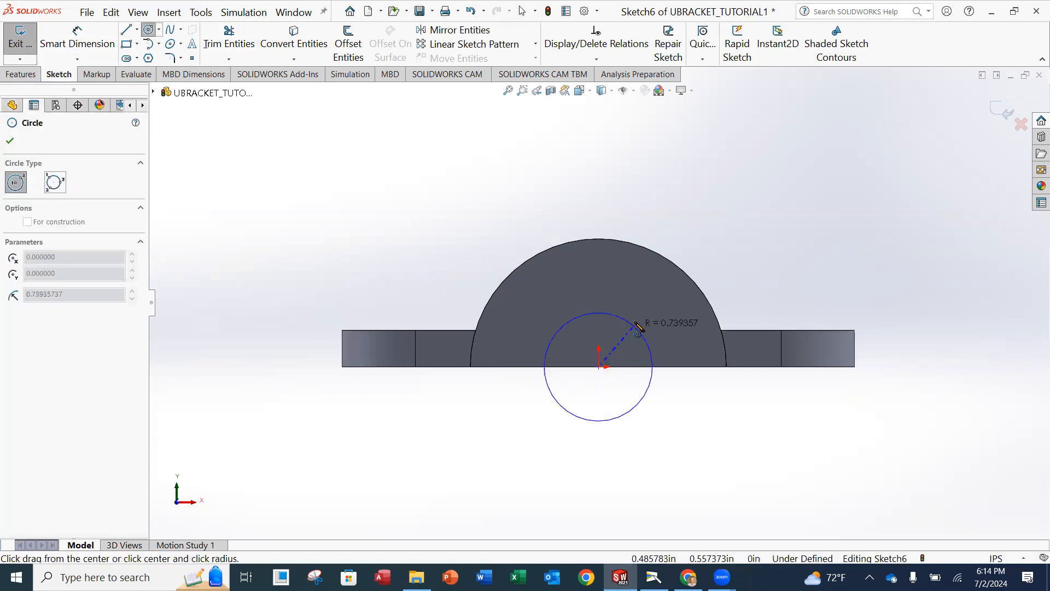
pyautogui.click(632, 280)
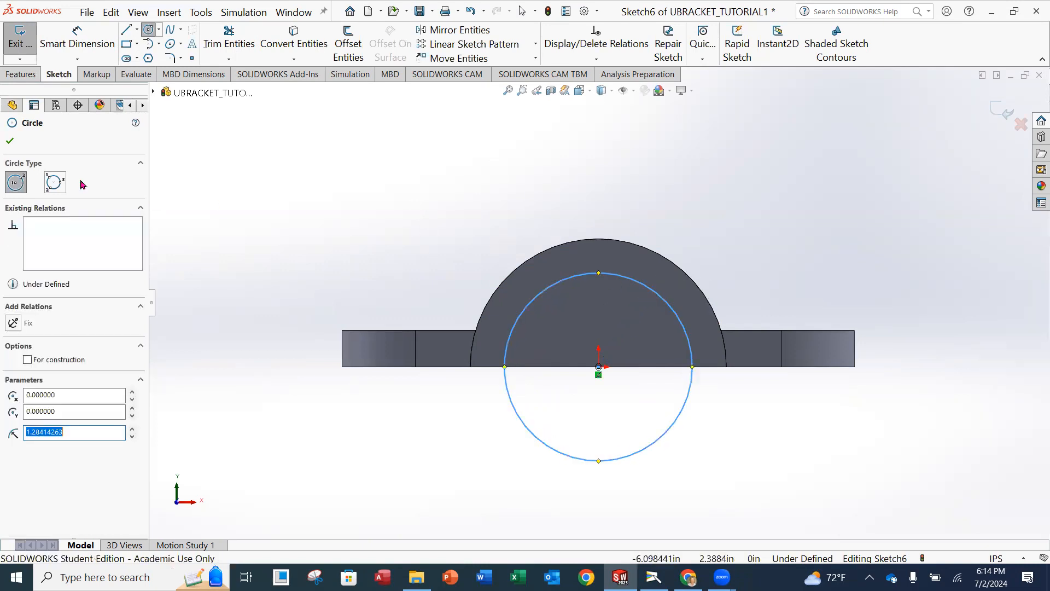
pyautogui.click(11, 142)
# Dimension the circle's diameter to 2.5 in
pyautogui.click(77, 38)
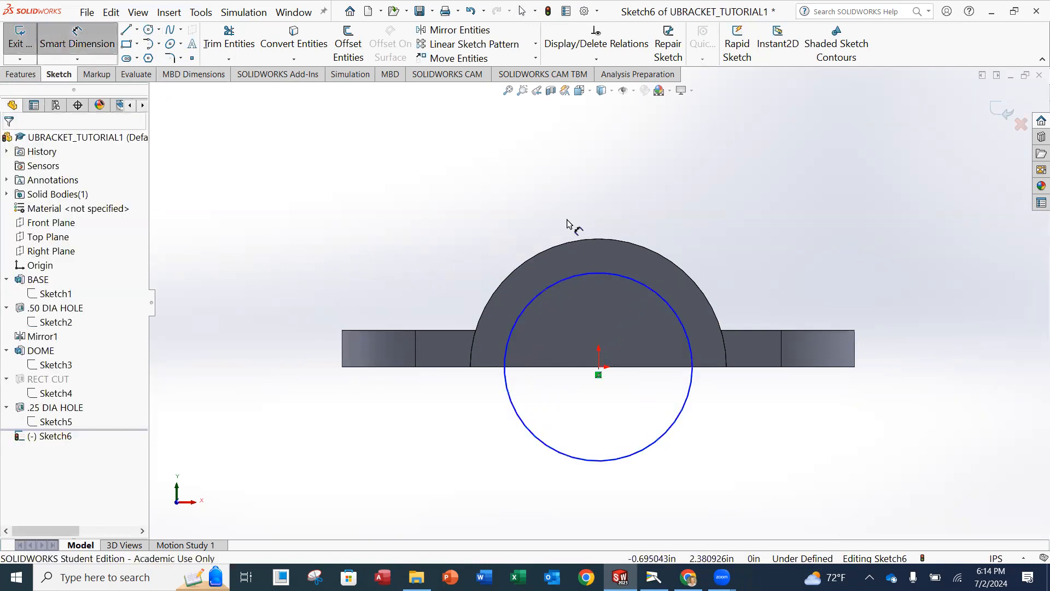
pyautogui.click(545, 289)
pyautogui.click(412, 201)
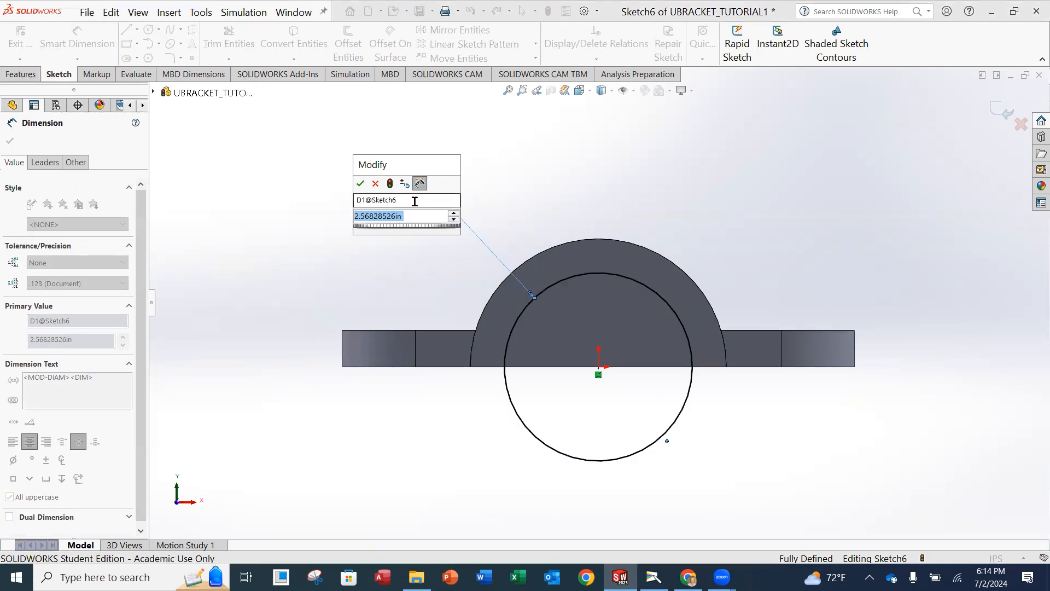
pyautogui.write('2.5')
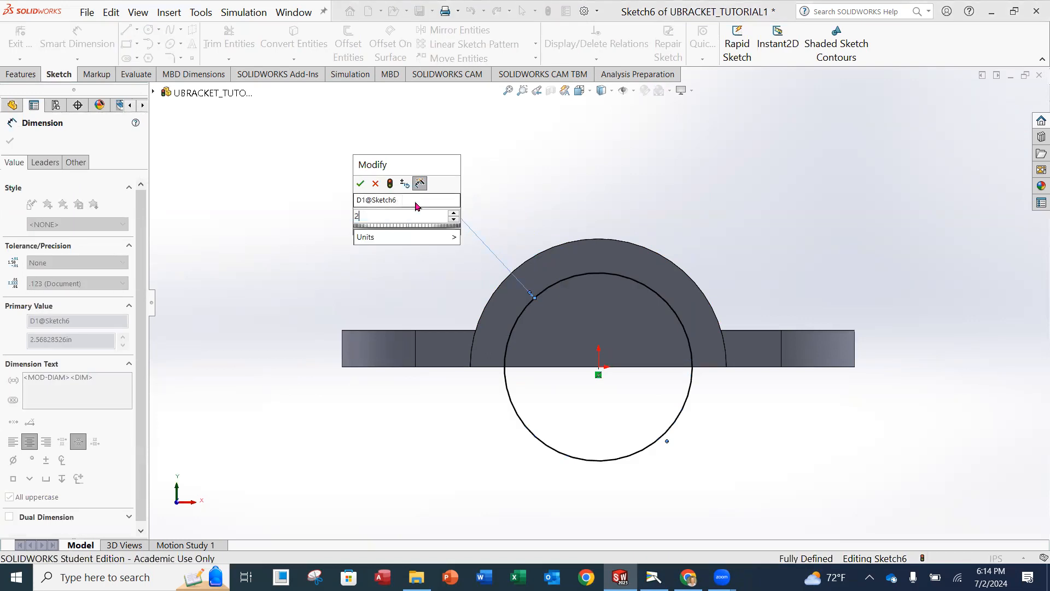
pyautogui.press('Return')
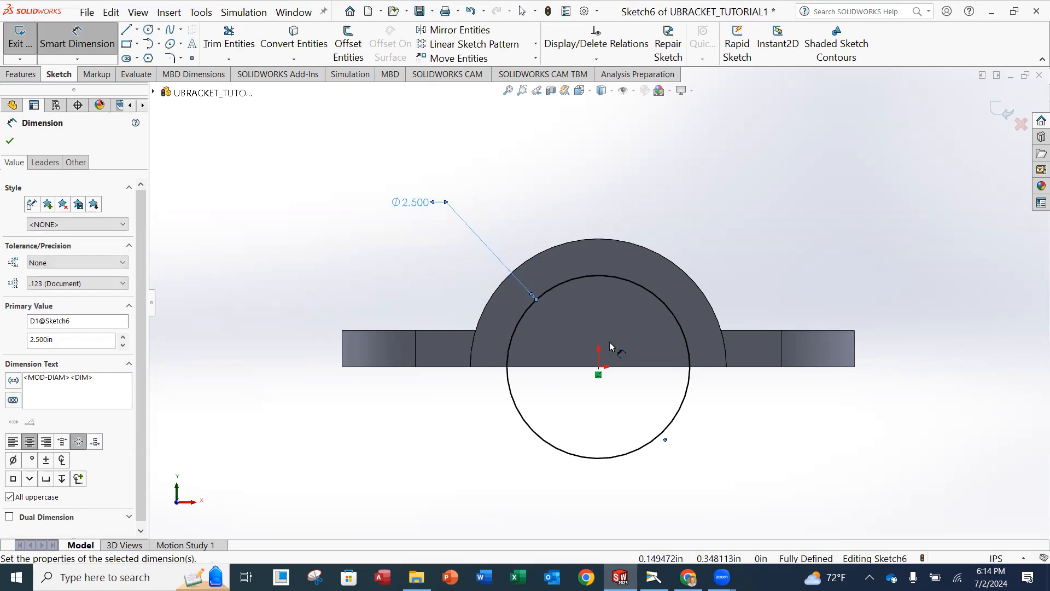
pyautogui.click(9, 144)
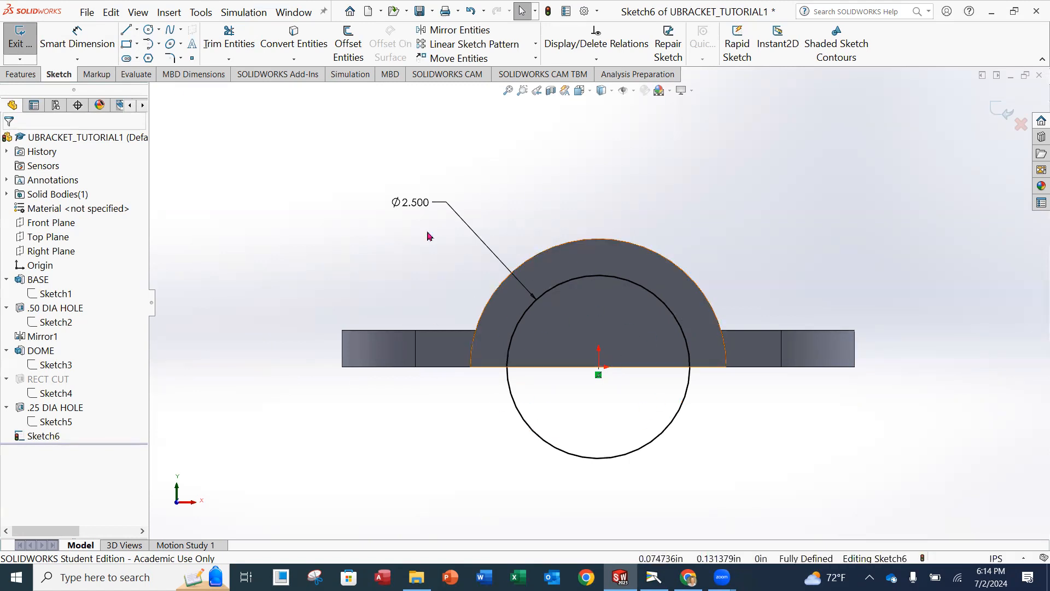
# Cut the circle Through All from the sketch plane and rename the new feature as CIRCULAR CUT
pyautogui.click(23, 43)
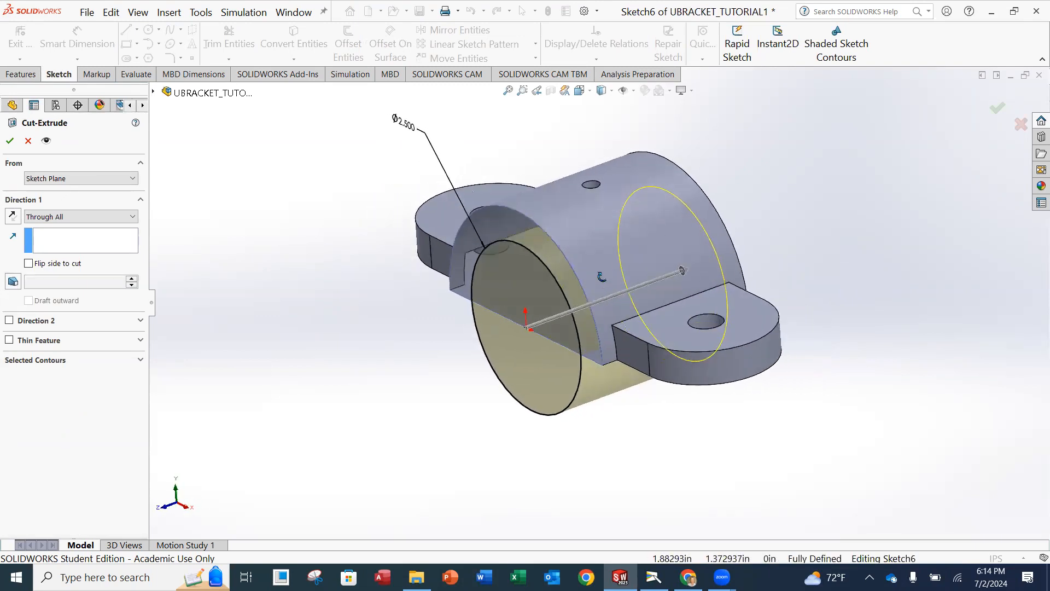
pyautogui.click(11, 142)
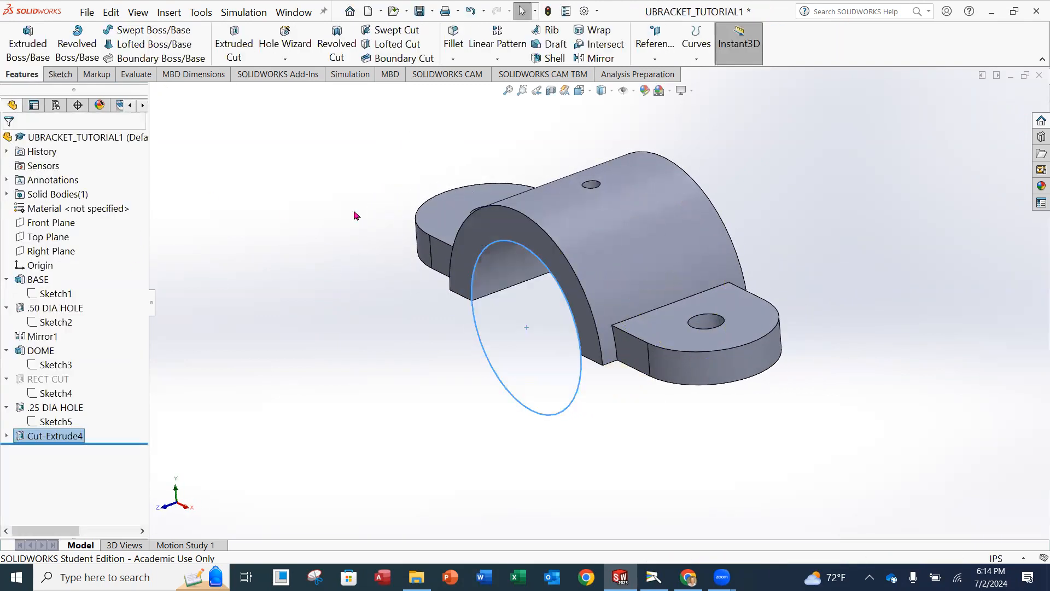
pyautogui.rightClick(40, 440)
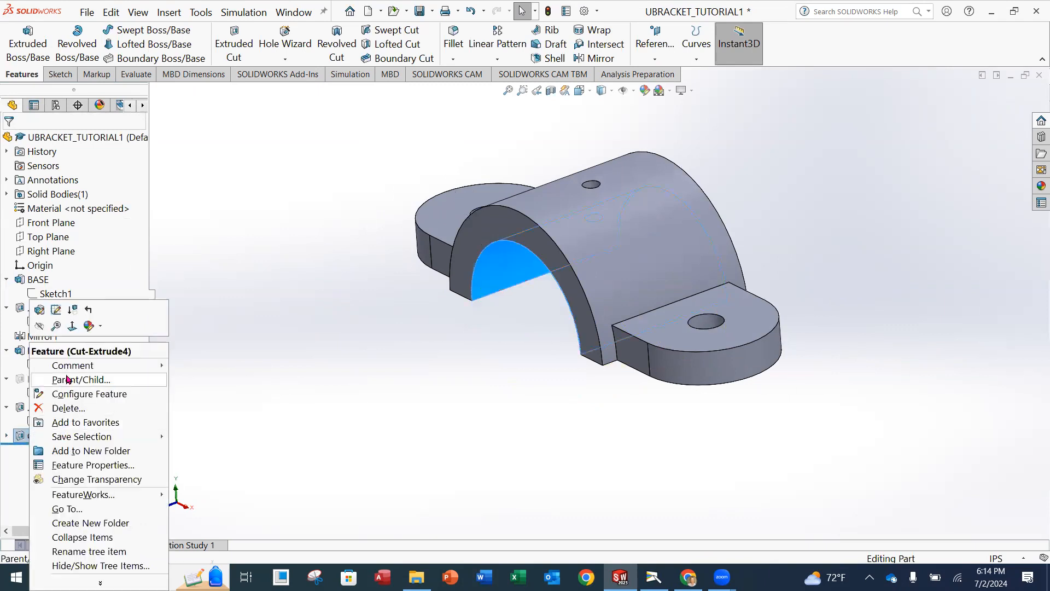
pyautogui.click(79, 553)
pyautogui.write('CIR')
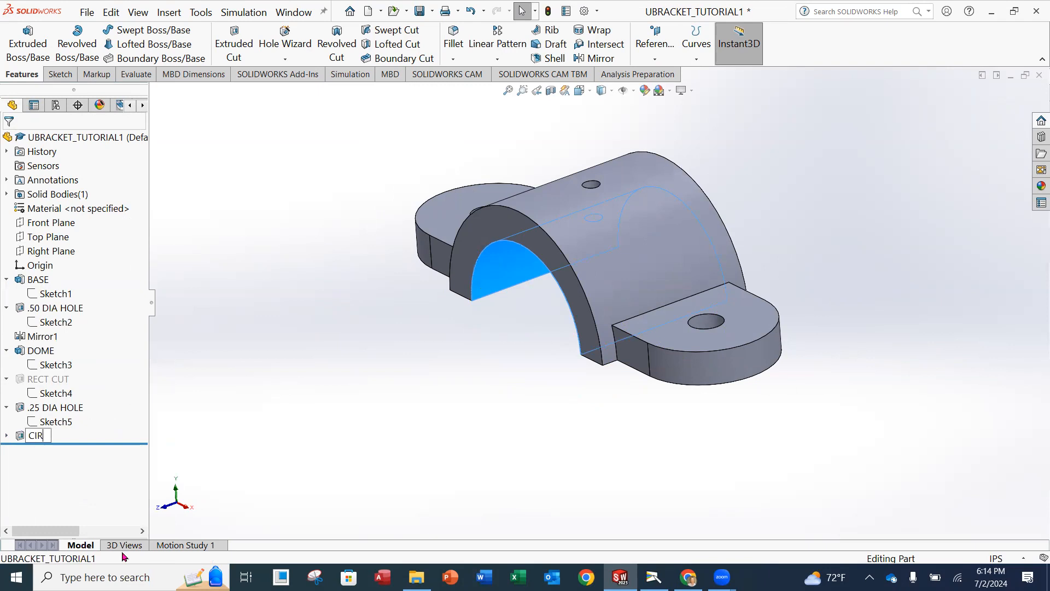
pyautogui.write('CULAR CUT')
pyautogui.press('Return')
pyautogui.click(6, 435)
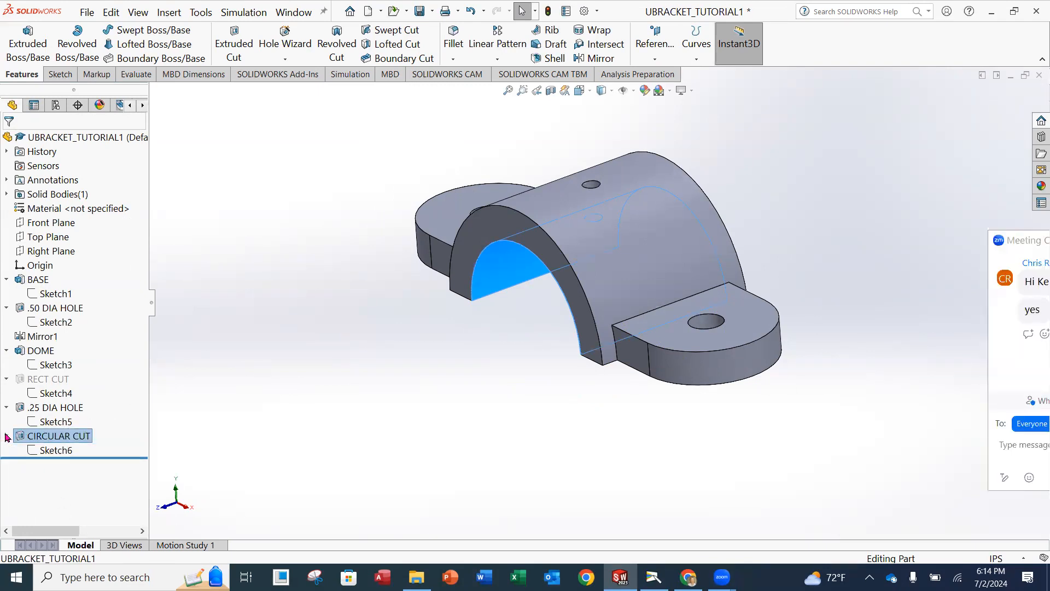
pyautogui.click(254, 384)
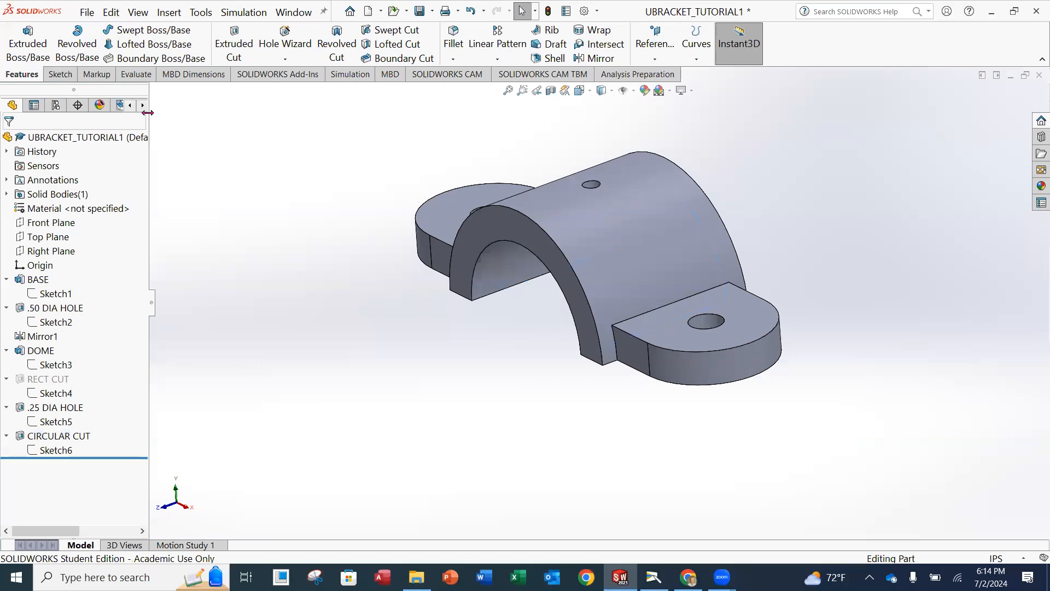
# Save the part with the new circular cut
pyautogui.click(94, 14)
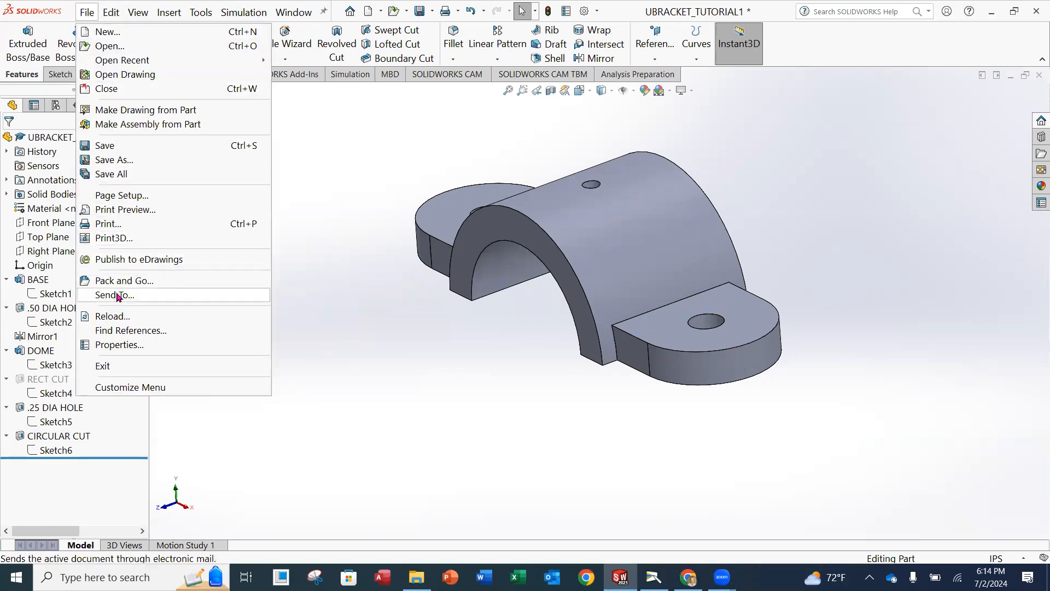
pyautogui.click(101, 145)
pyautogui.moveTo(413, 283); pyautogui.dragTo(497, 294, button='middle')
pyautogui.moveTo(556, 276); pyautogui.dragTo(590, 242, button='middle')
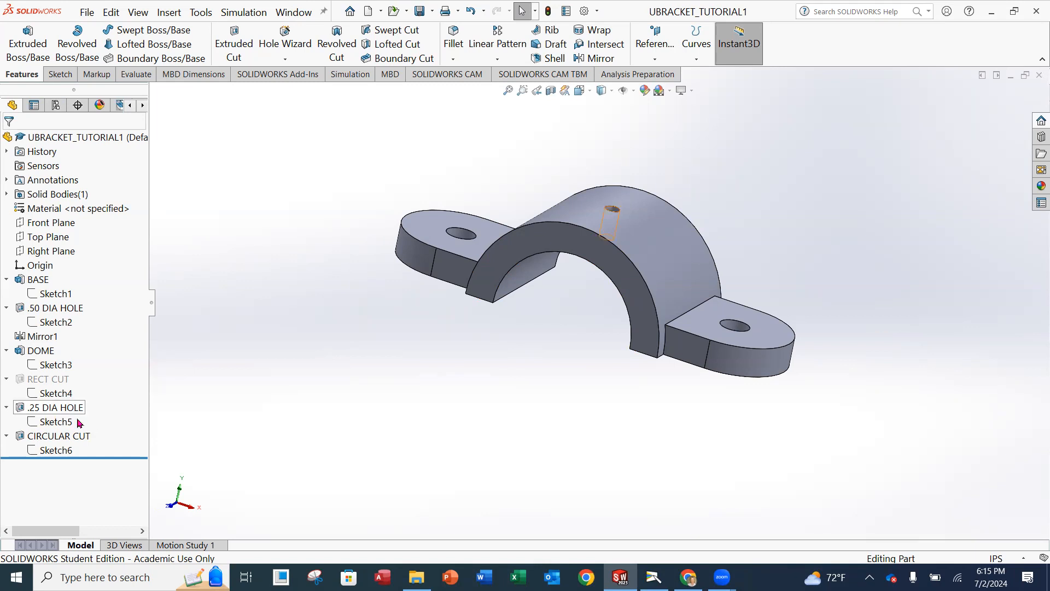
# Suppress the CIRCULAR CUT feature and unsuppress the RECT CUT feature to switch the dome to the rectangular opening
pyautogui.click(31, 439)
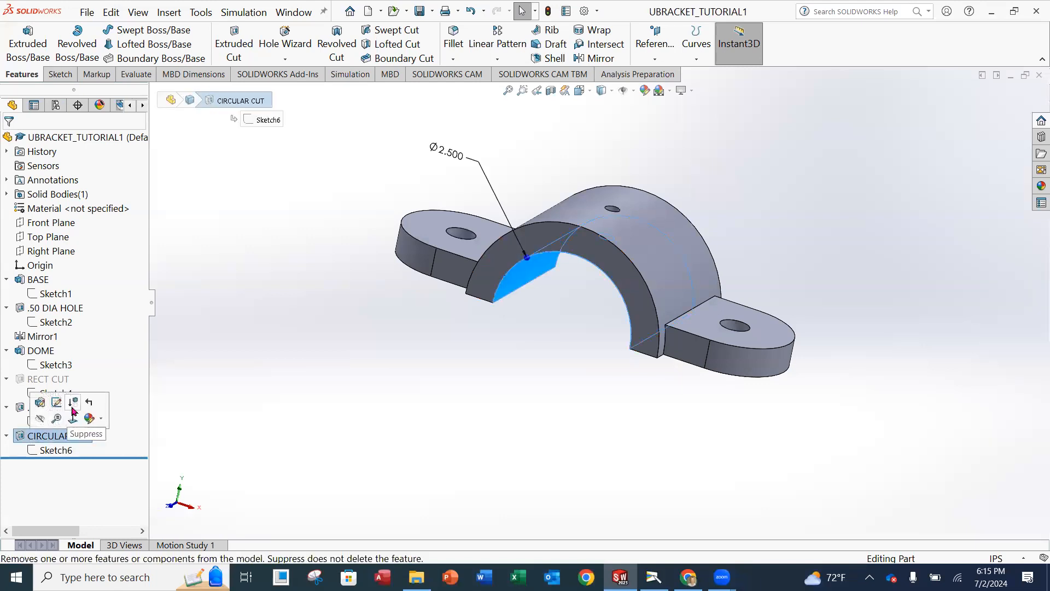
pyautogui.click(76, 403)
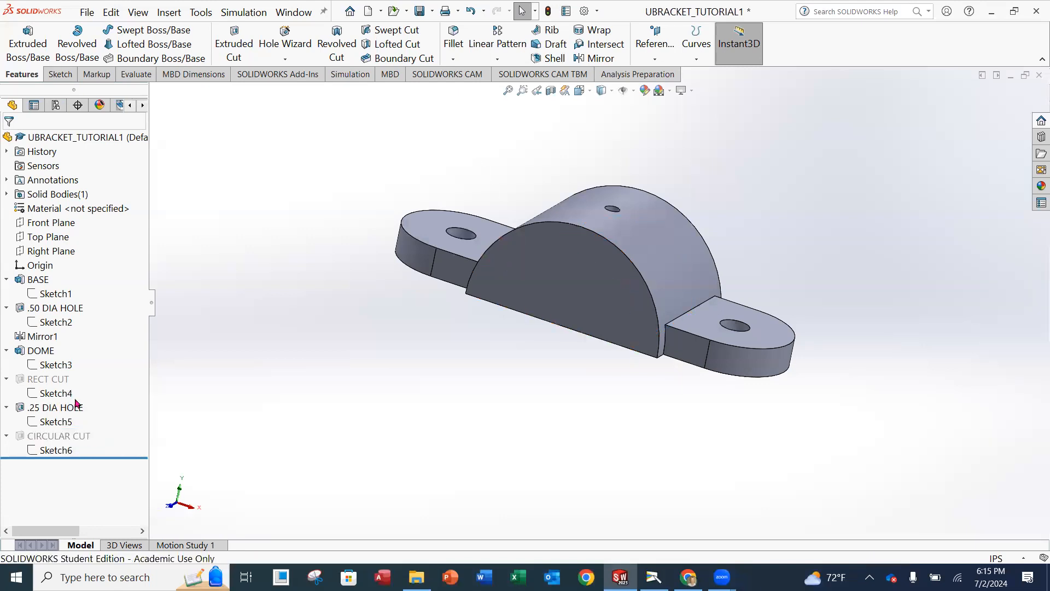
pyautogui.click(49, 379)
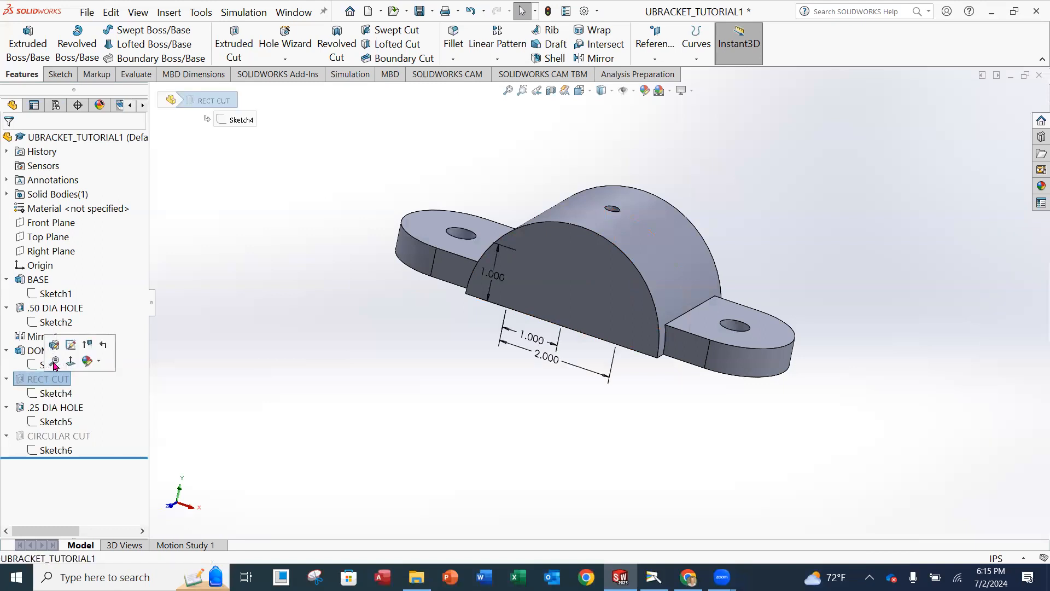
pyautogui.click(86, 345)
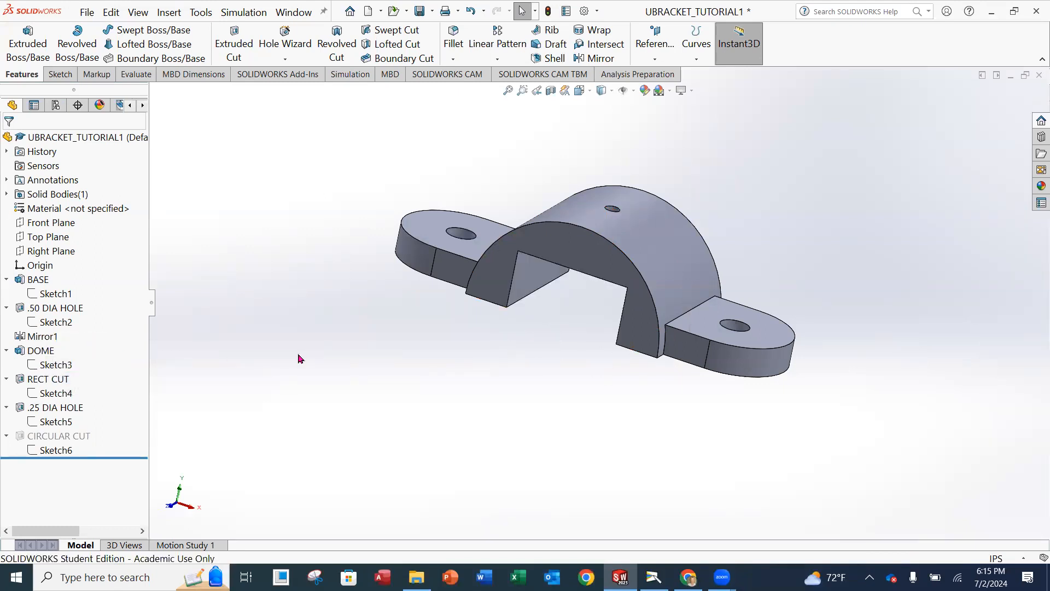
# Suppress the RECT CUT feature and unsuppress the CIRCULAR CUT feature to switch the dome to the circular opening
pyautogui.click(48, 380)
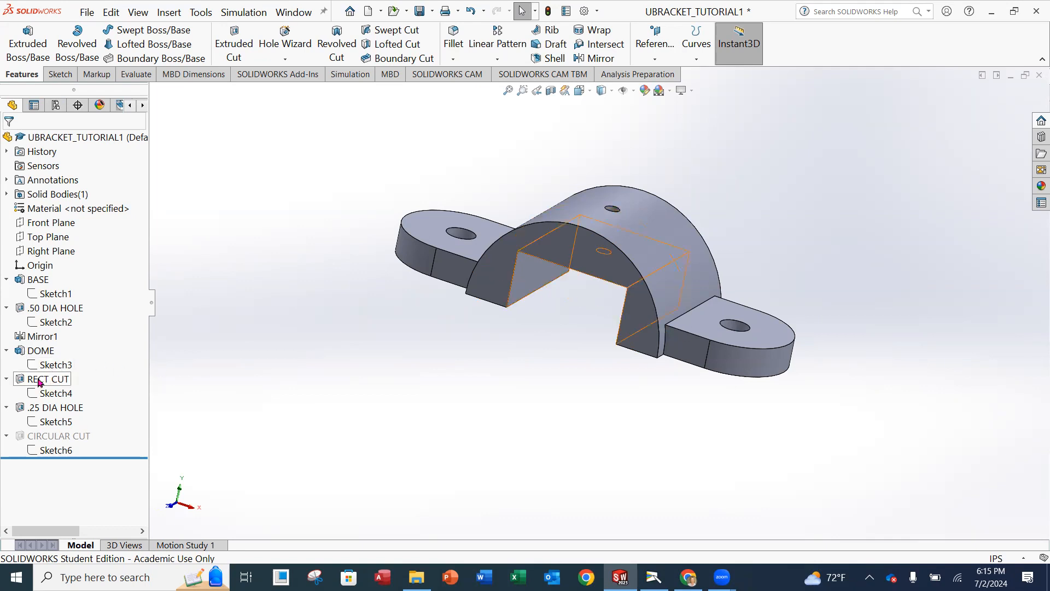
pyautogui.click(83, 347)
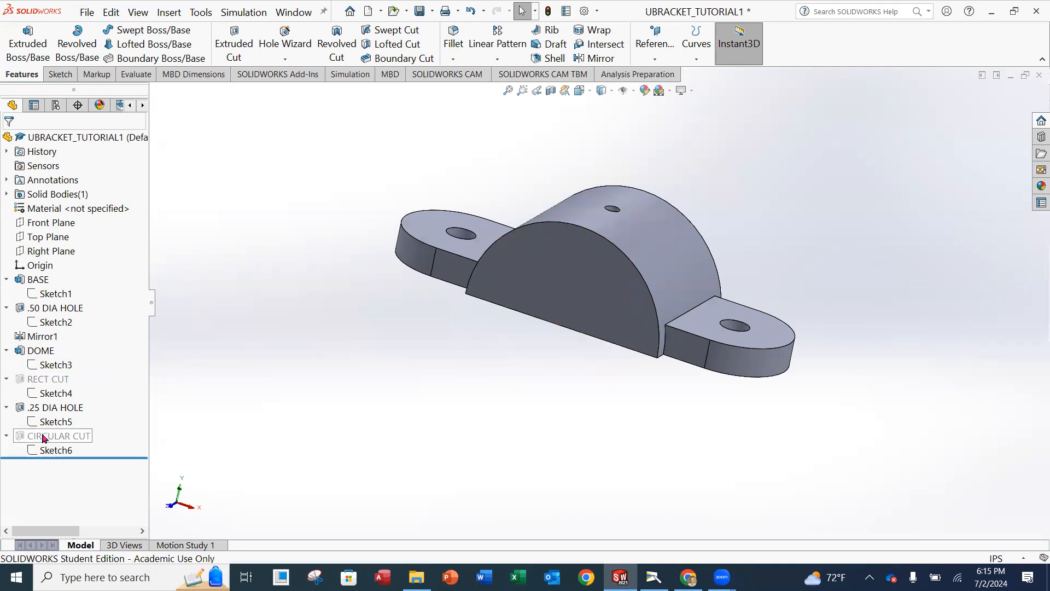
pyautogui.click(55, 436)
pyautogui.click(84, 401)
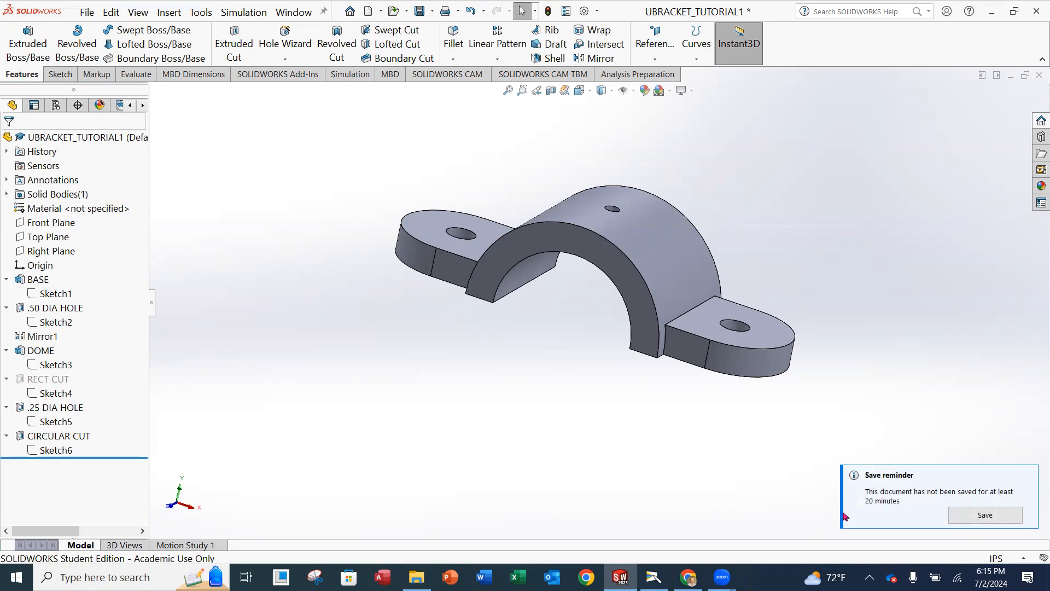
# Save the part with the CIRCULAR CUT feature active and the RECT CUT feature suppressed
pyautogui.click(984, 515)
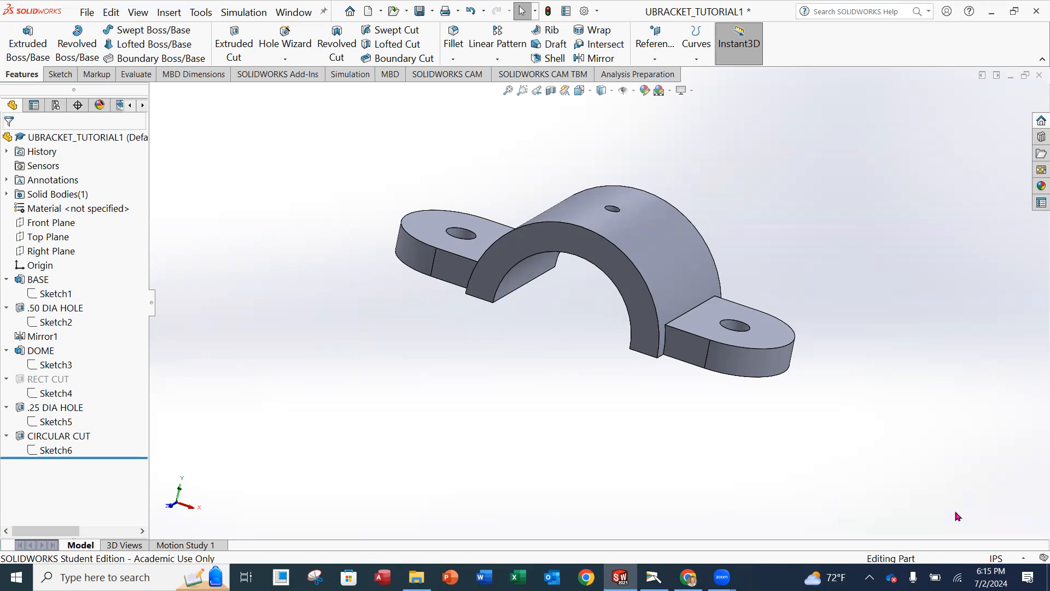
pyautogui.click(87, 12)
pyautogui.click(95, 146)
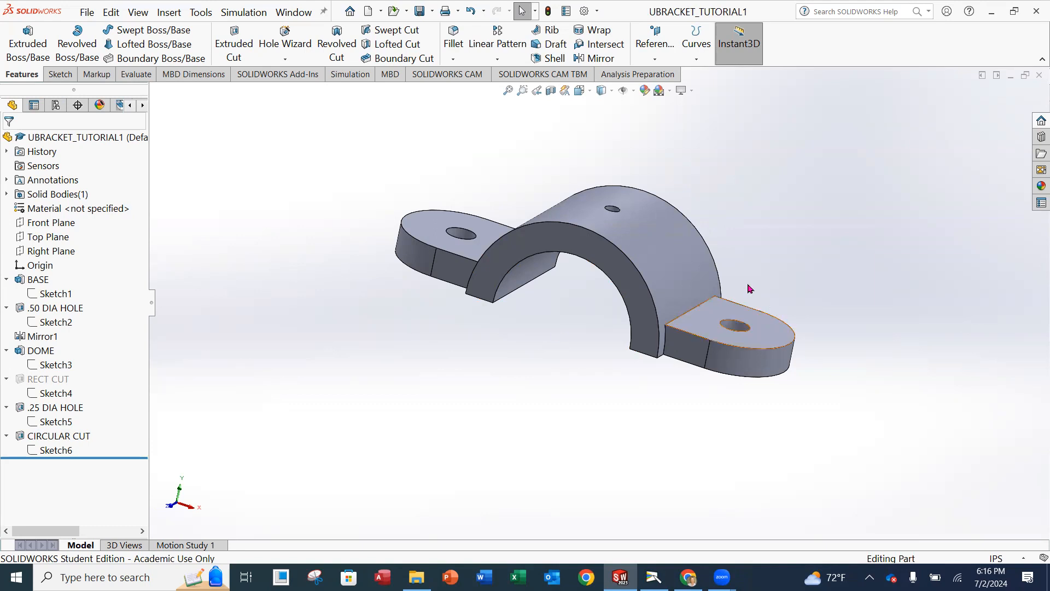
pyautogui.scroll(-2, 718, 235)
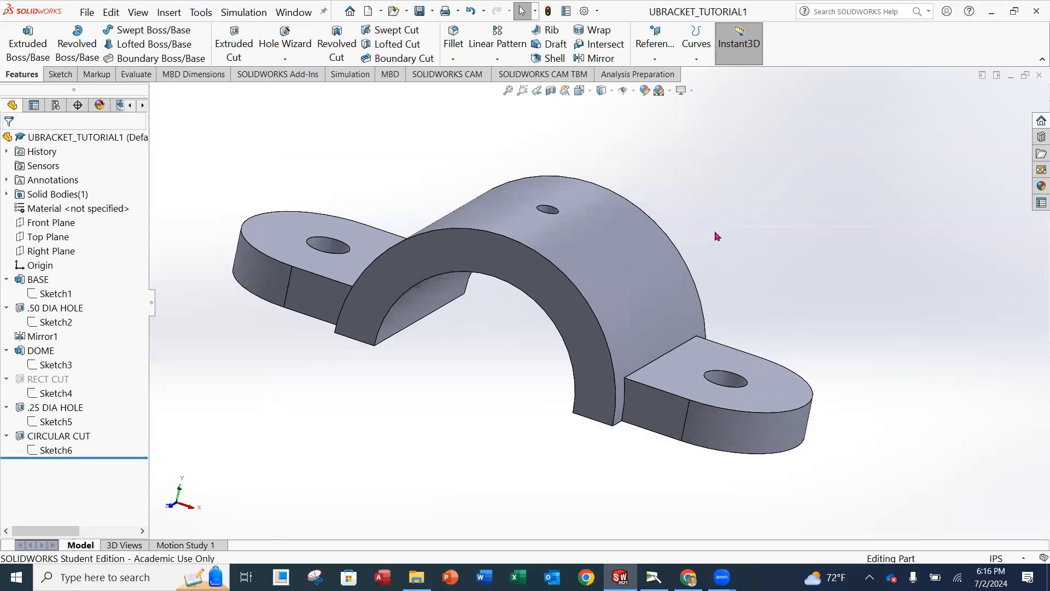